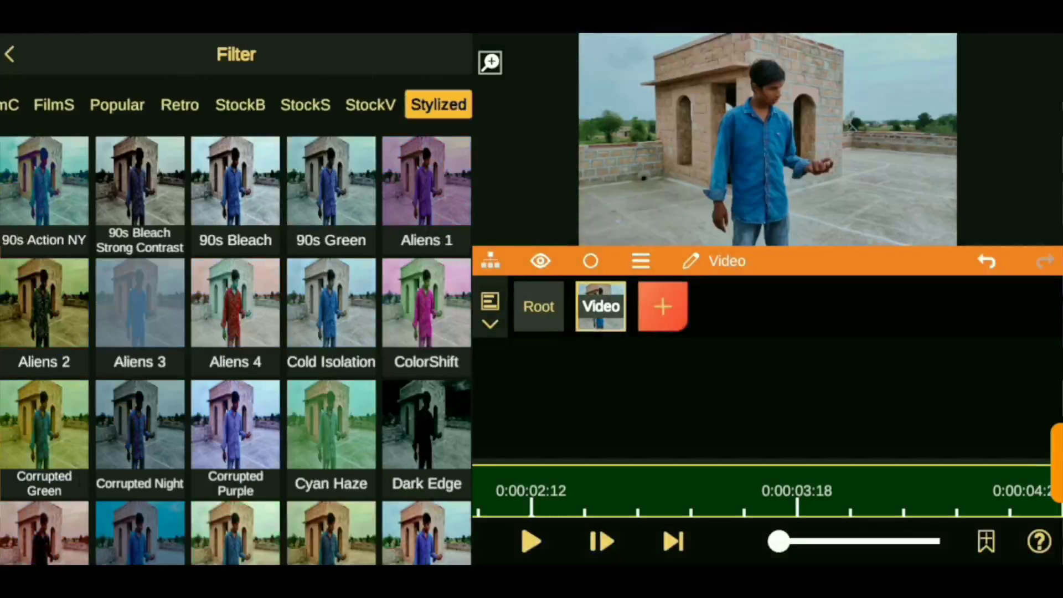
Apply the dark-blue Stylized filter and keyframe its Blending at 0.00 at the start.
left_click_drag(39, 498, 34, 181)
left_click_drag(206, 216, 206, 463)
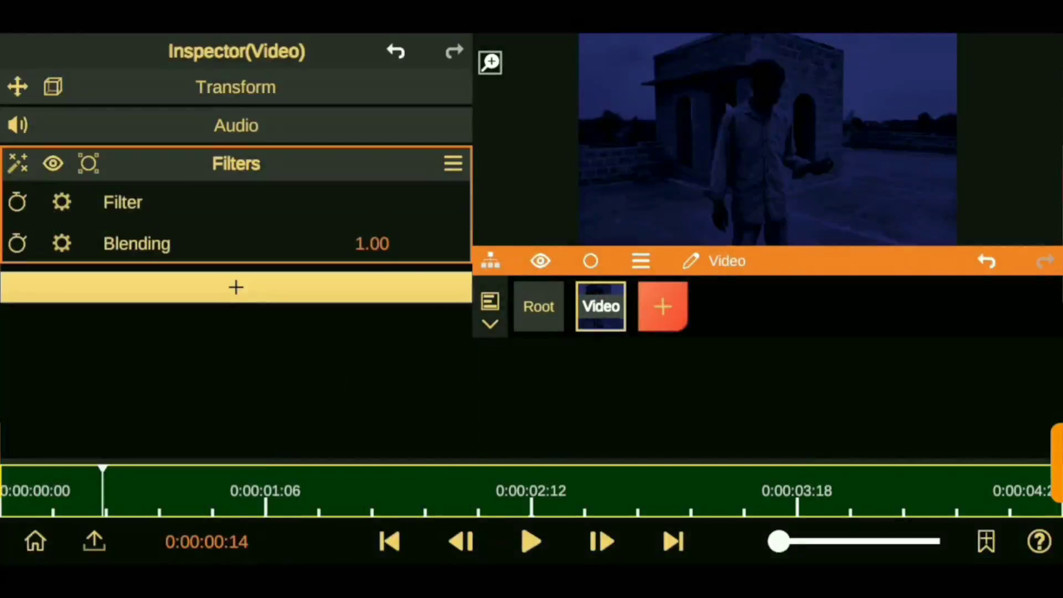
left_click_drag(372, 243, 372, 408)
left_click(17, 243)
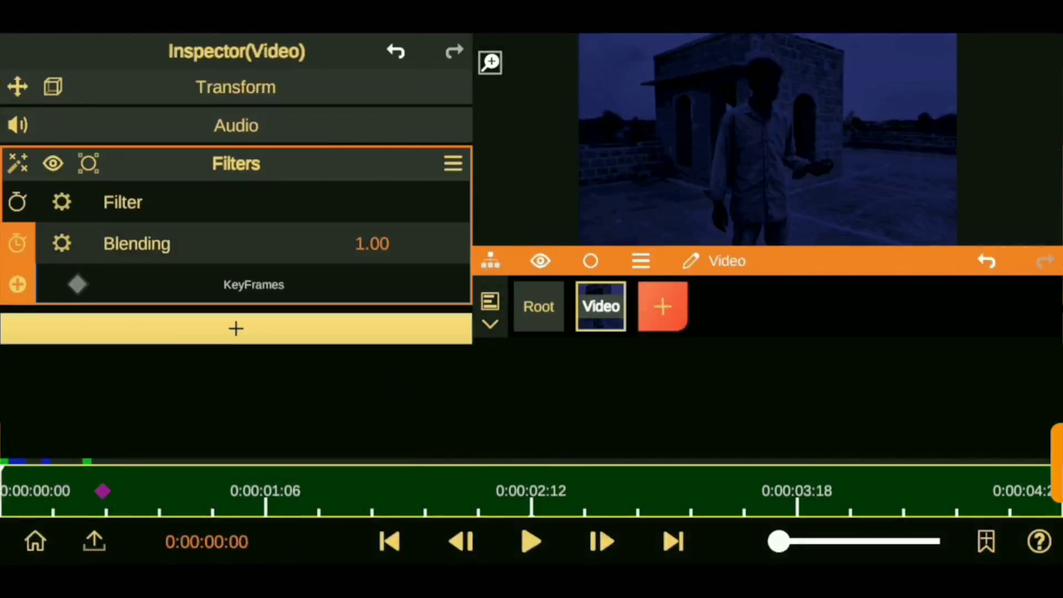
left_click_drag(372, 244, 392, 439)
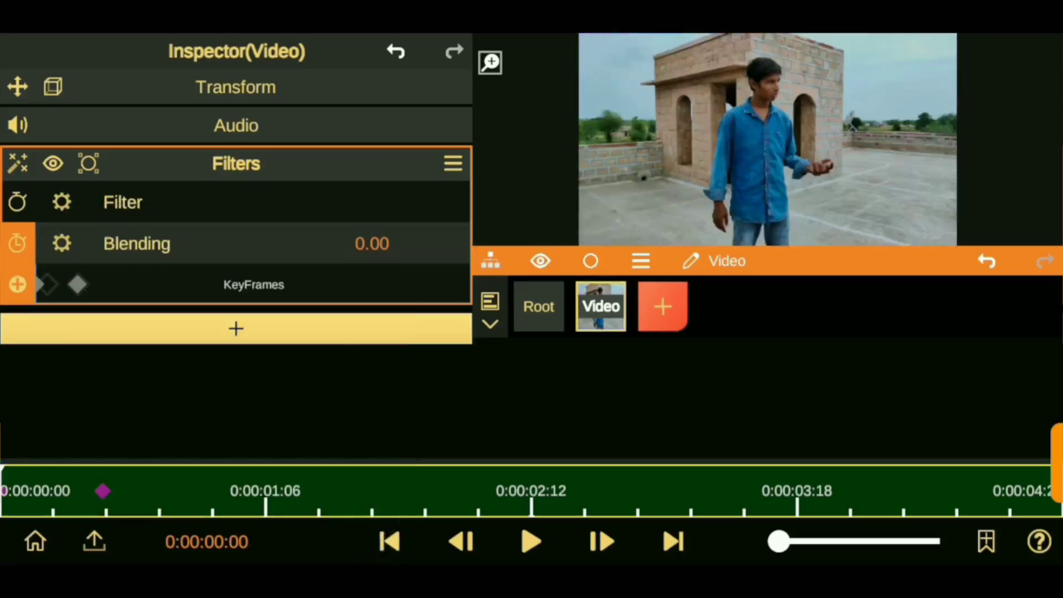
Add a 0.70 Blending keyframe around 0:00:00:21 and preview the fade-in.
left_click(103, 490)
left_click_drag(372, 244, 383, 404)
left_click(147, 491)
left_click_drag(665, 543, 631, 526)
left_click(671, 541)
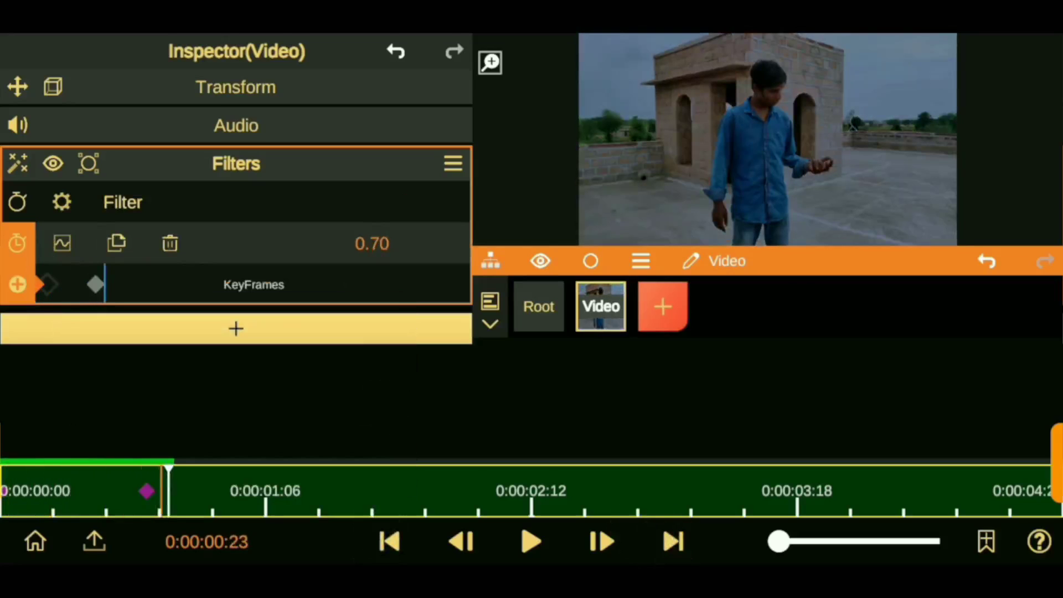
Add the Video1 fire clip layer and delay it to start at 0:00:00:14.
left_click(169, 155)
left_click(662, 307)
left_click_drag(321, 125, 309, 184)
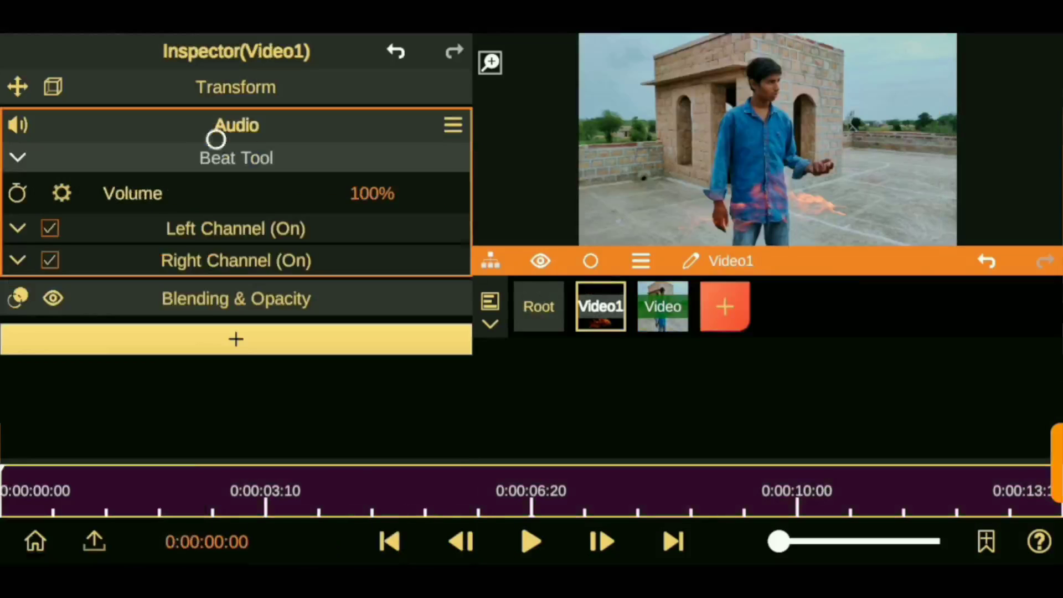
left_click(537, 307)
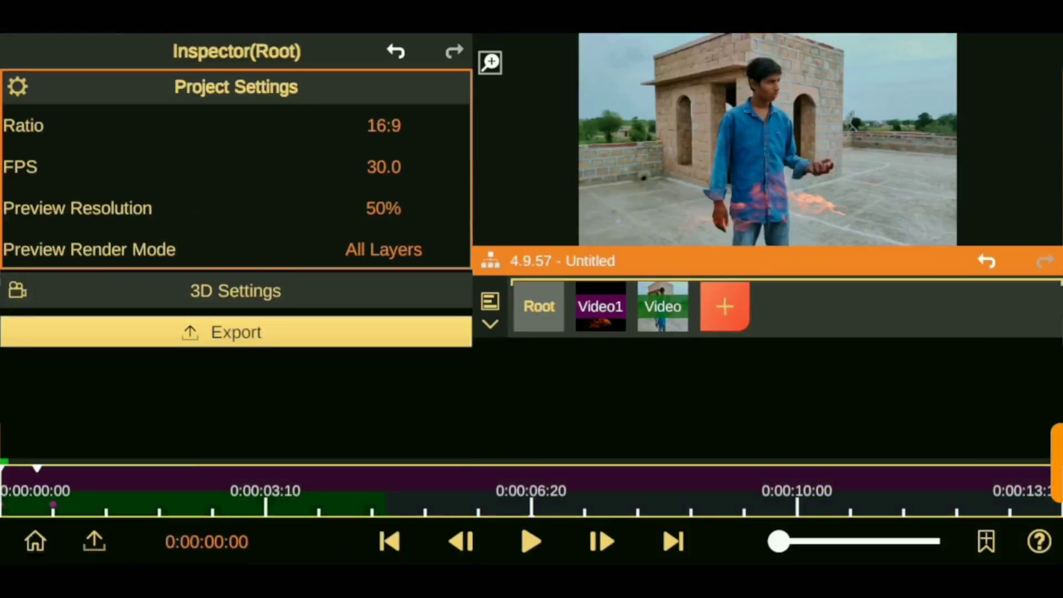
left_click_drag(842, 393, 852, 398)
left_click(786, 391)
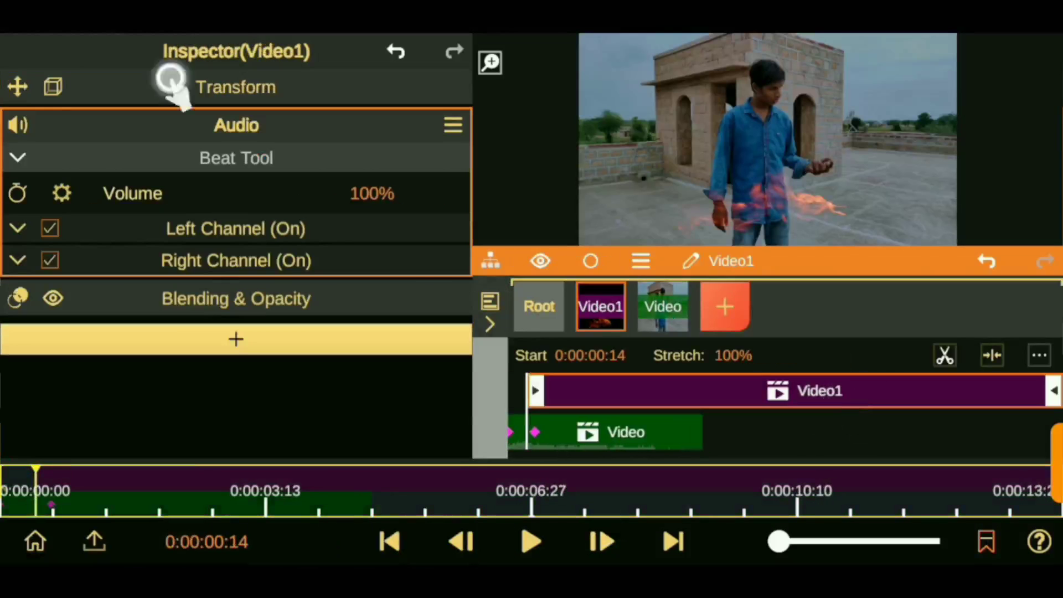
Fit the fire onto the raised hand: position 0.75/0.61, scale 0.39×1.00, rotation -71; browse Lighten effects.
left_click(236, 86)
left_click_drag(422, 125, 429, 88)
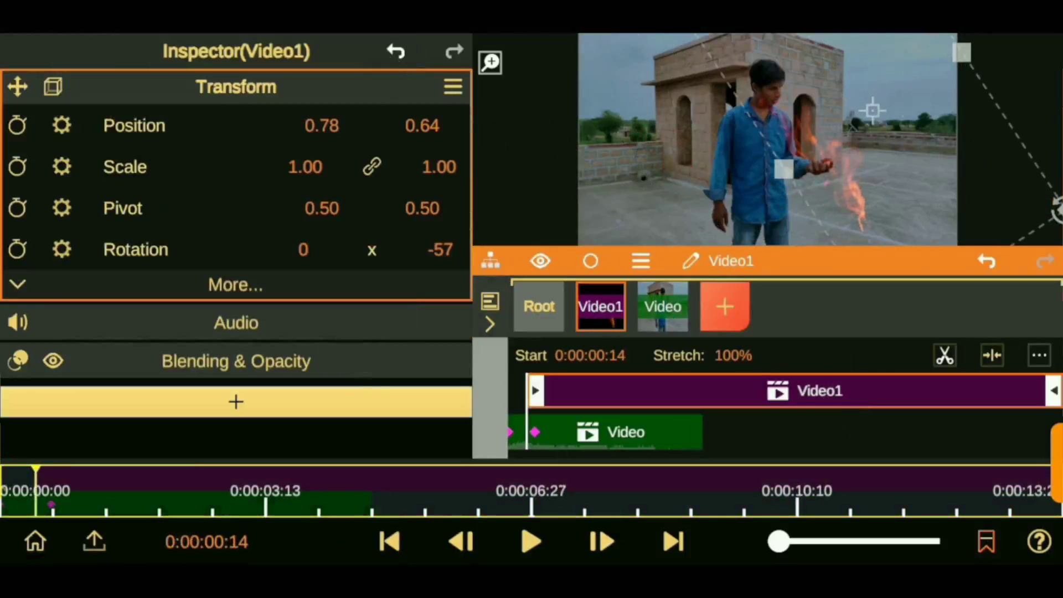
left_click_drag(422, 125, 416, 213)
left_click_drag(1033, 170, 954, 178)
left_click_drag(440, 250, 439, 280)
left_click_drag(422, 125, 422, 166)
left_click_drag(304, 167, 332, 185)
double_click(422, 166)
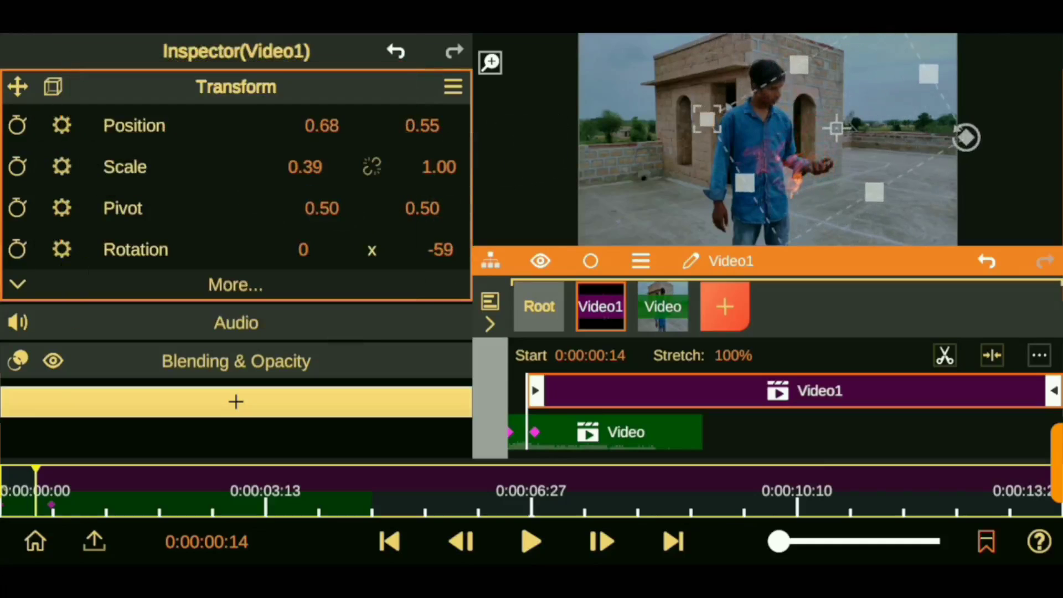
left_click_drag(376, 135, 423, 95)
left_click(177, 396)
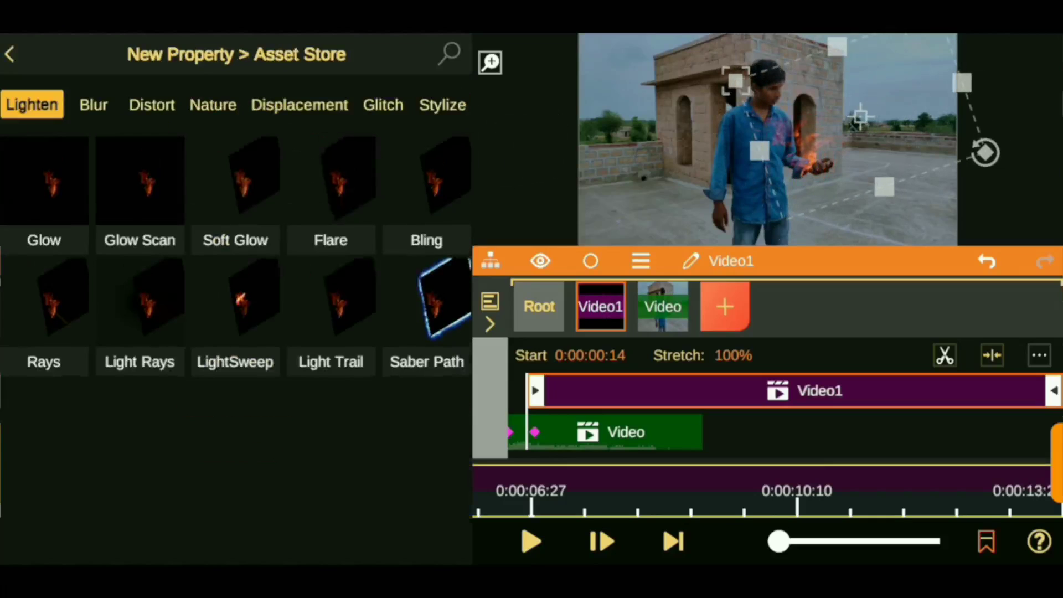
Add a Glow to the fire layer with threshold 0.00 and intensity 1.4.
left_click(44, 182)
left_click_drag(304, 281, 335, 480)
left_click_drag(372, 323, 382, 337)
Reposition the fire over the hand, rotated to -55 and scaled 0.63×1.00.
left_click(235, 87)
mouse_move(321, 123)
left_mouse_down()
mouse_move(338, 150)
mouse_move(325, 166)
left_mouse_up()
left_click_drag(431, 167, 443, 166)
left_click_drag(310, 166, 332, 166)
left_click_drag(420, 125, 410, 94)
left_click_drag(438, 249, 472, 242)
mouse_move(422, 125)
left_mouse_down()
mouse_move(426, 92)
mouse_move(423, 119)
left_mouse_up()
left_click_drag(321, 125, 320, 114)
left_click_drag(439, 167, 464, 200)
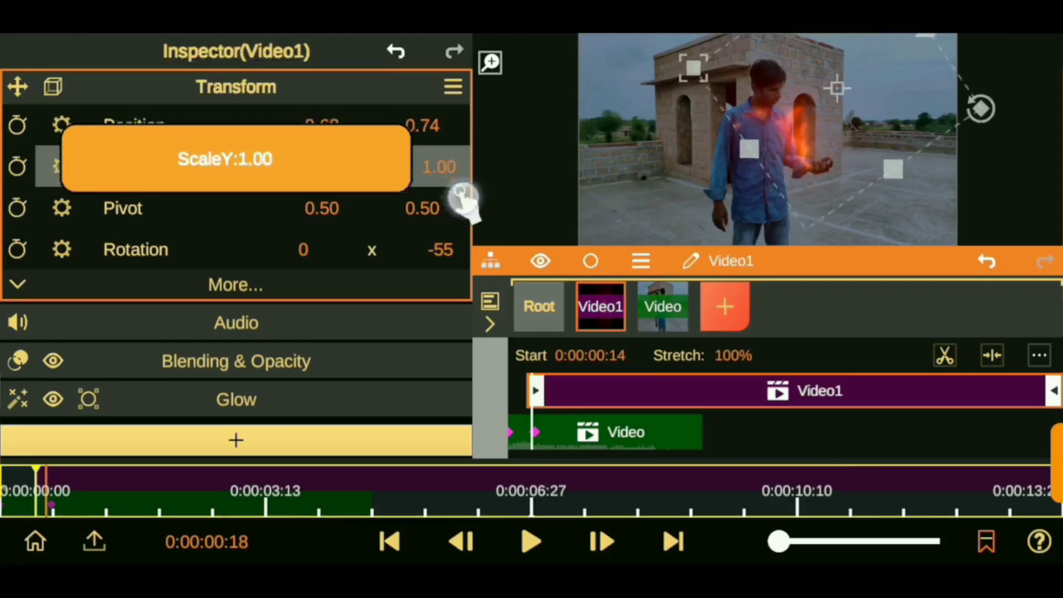
left_click_drag(318, 177, 338, 176)
Add a 2D Animation Flow distortion painted over the man's chest.
left_click(165, 437)
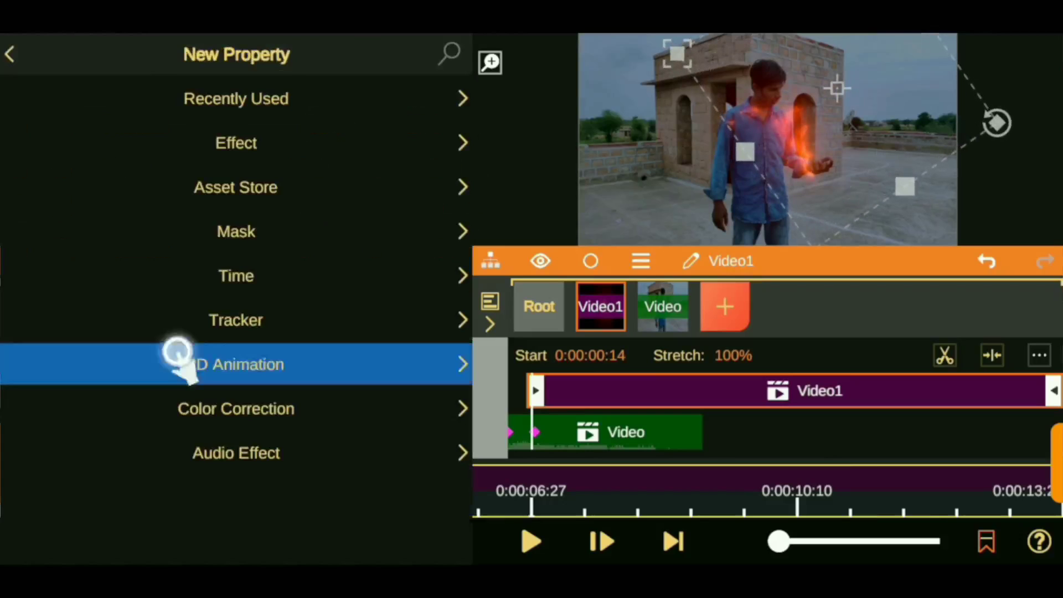
left_click(178, 351)
left_click(235, 187)
mouse_move(380, 178)
left_mouse_down()
mouse_move(433, 220)
mouse_move(576, 237)
mouse_move(495, 201)
mouse_move(557, 249)
mouse_move(523, 247)
mouse_move(512, 230)
left_mouse_up()
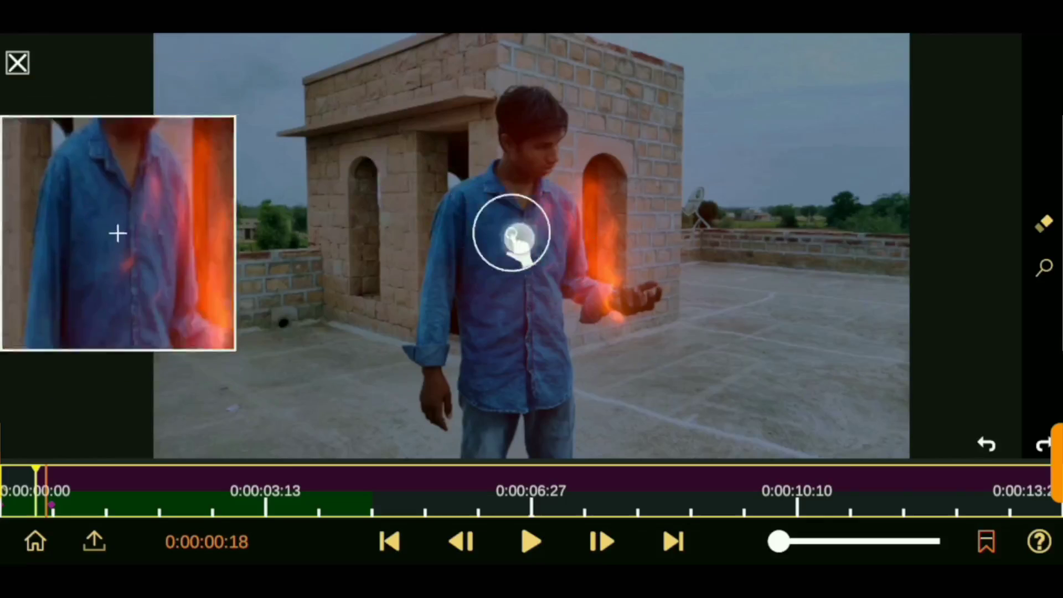
left_click(18, 62)
Set the fire's rotation to -41, scale 0.64×1.20 and Position X 0.71.
left_click(170, 78)
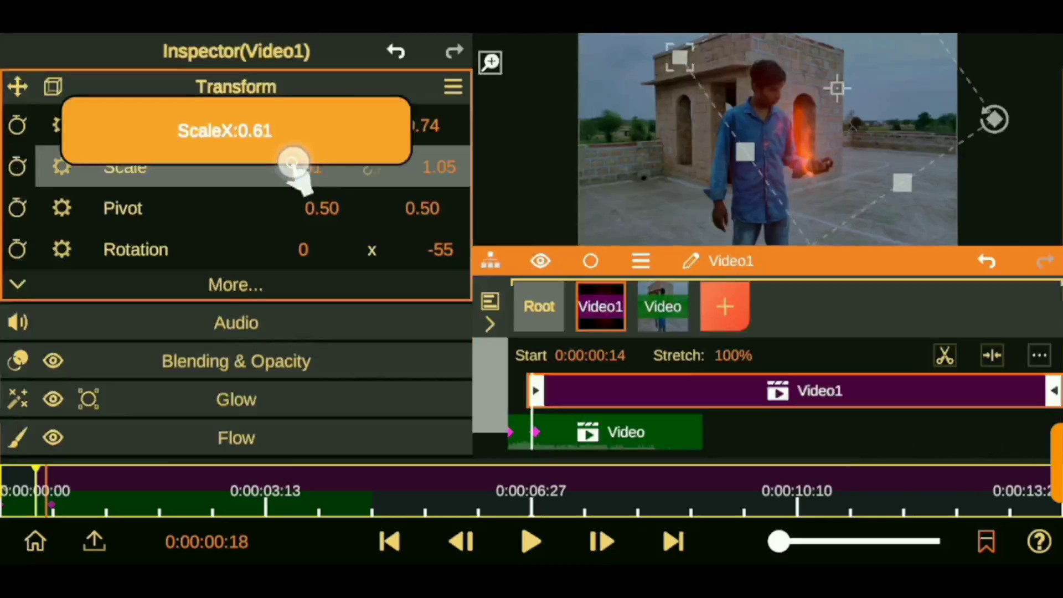
left_click_drag(440, 249, 463, 249)
left_click_drag(304, 167, 290, 171)
left_click_drag(439, 167, 493, 166)
mouse_move(321, 125)
left_mouse_down()
mouse_move(324, 97)
mouse_move(326, 113)
left_mouse_up()
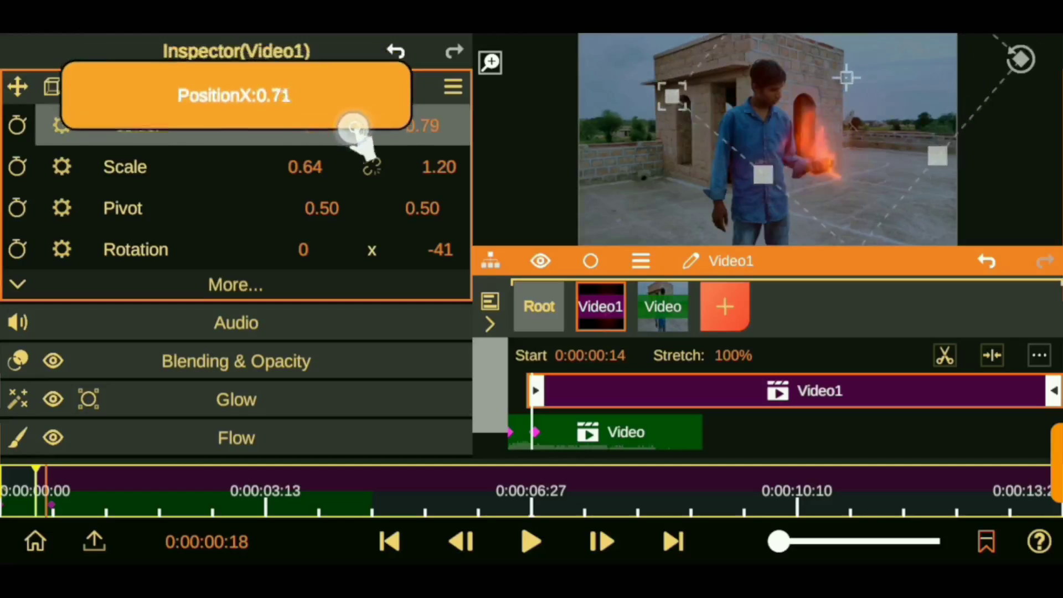
Add a rectangular Shape Mask sized 0.77×0.81, Center X 0.91, Blur 0.10.
left_click(147, 399)
left_click(144, 227)
left_click(143, 144)
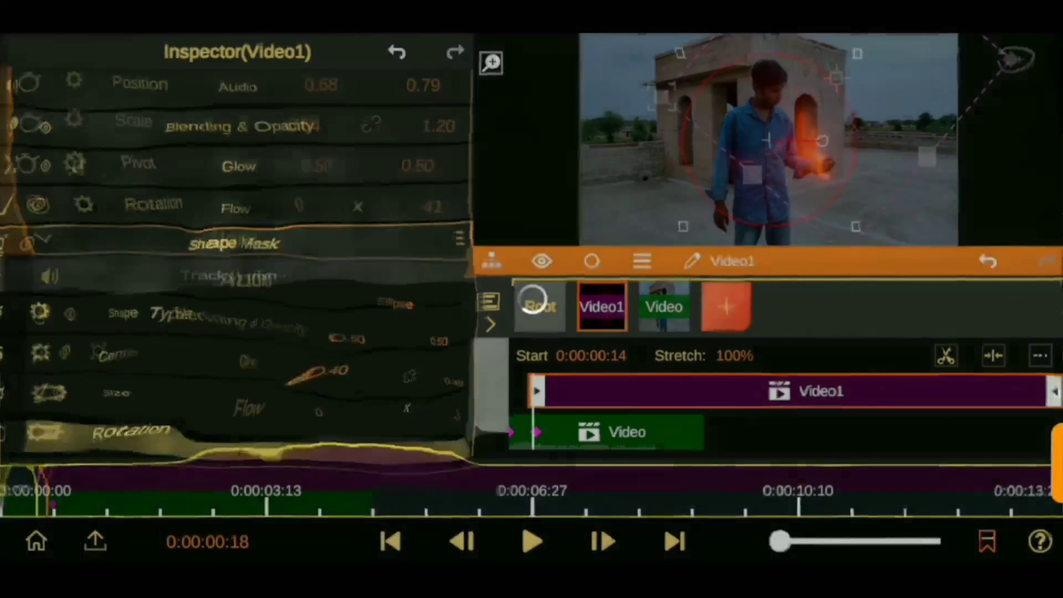
left_click_drag(303, 343, 344, 344)
left_click_drag(373, 393, 375, 350)
left_click(149, 145)
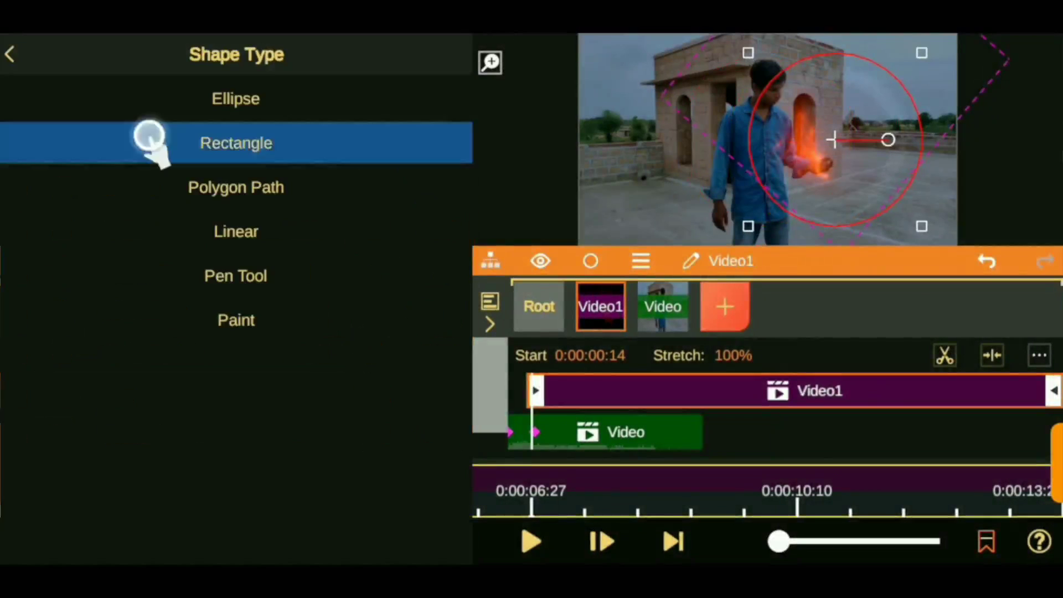
mouse_move(437, 331)
left_mouse_down()
mouse_move(456, 225)
mouse_move(439, 331)
left_mouse_up()
mouse_move(440, 290)
left_mouse_down()
mouse_move(371, 302)
mouse_move(396, 321)
left_mouse_up()
left_click_drag(374, 354, 384, 327)
left_click(236, 171)
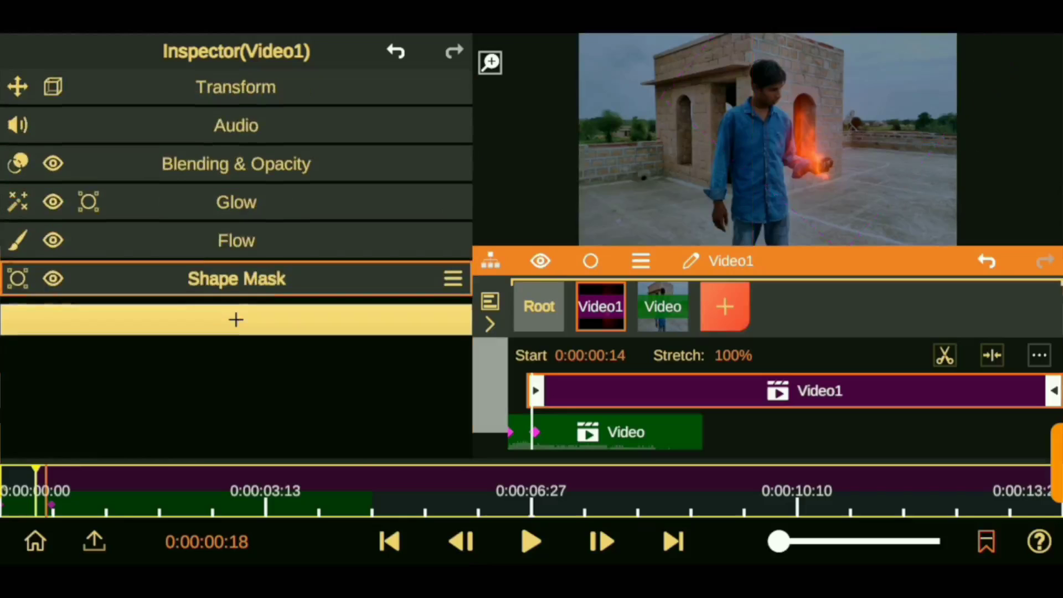
Nudge the fire layer's Position X slightly left and step forward a few frames.
left_click(236, 86)
left_click_drag(324, 126, 317, 126)
scroll(236, 276, "down", 2)
left_click(660, 541)
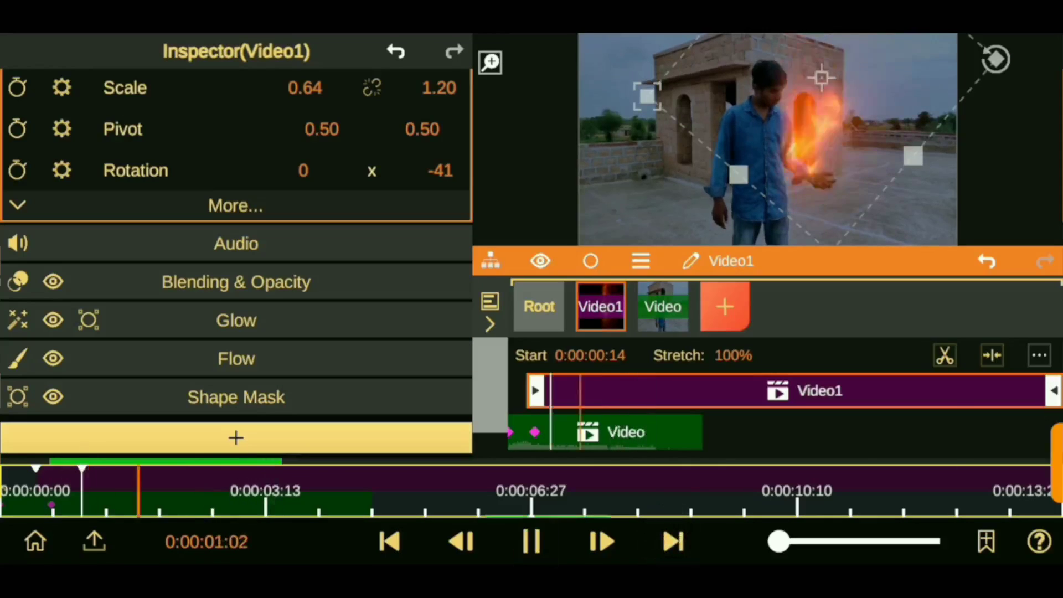
left_click(235, 438)
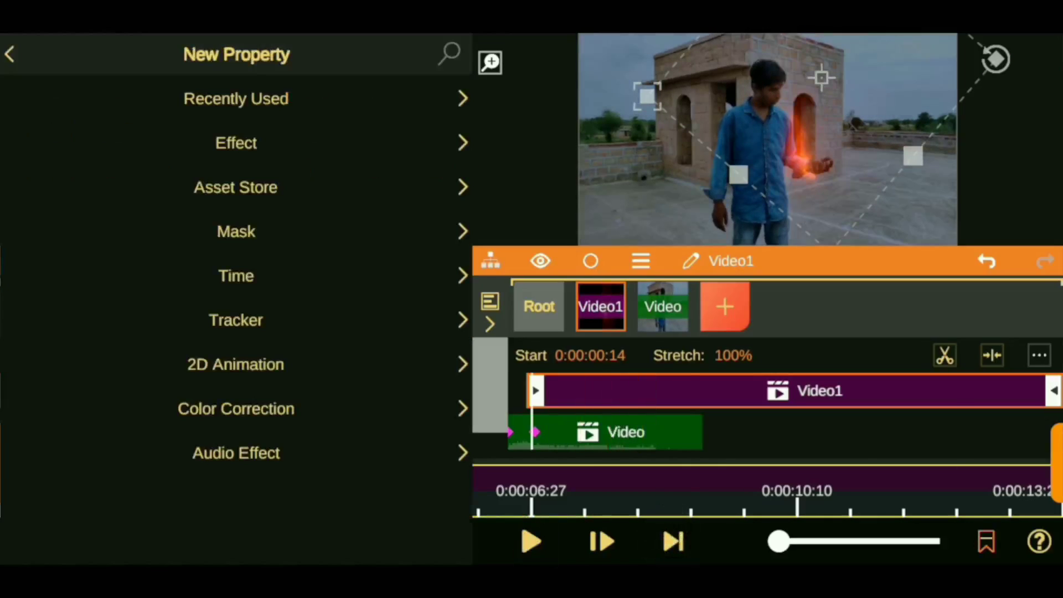
Add a Puppet Pin effect and place five pins on the chest, shirt, rooftop floor and sky.
left_click(107, 95)
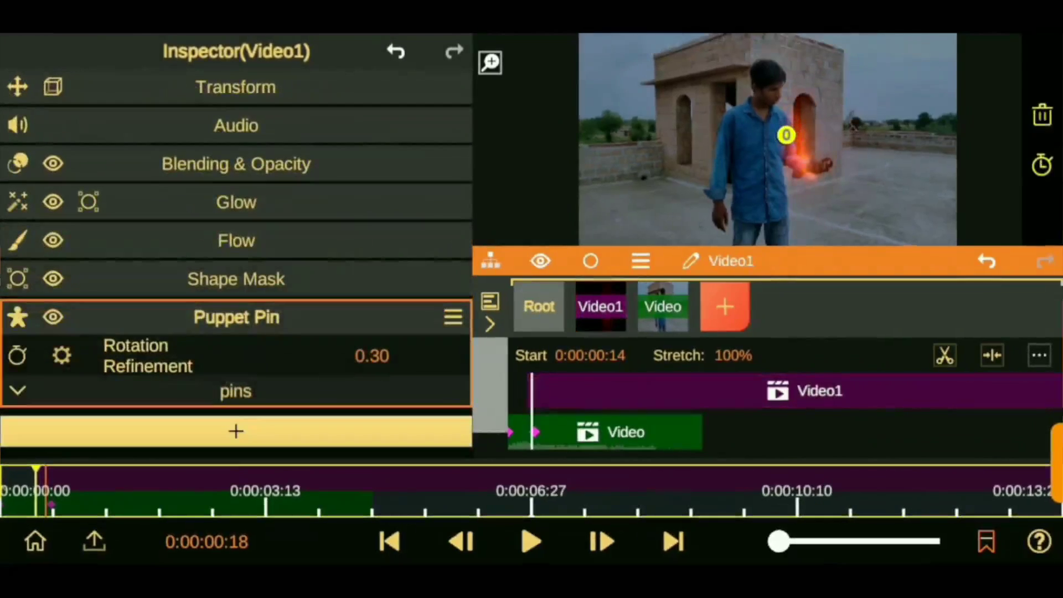
left_click(491, 62)
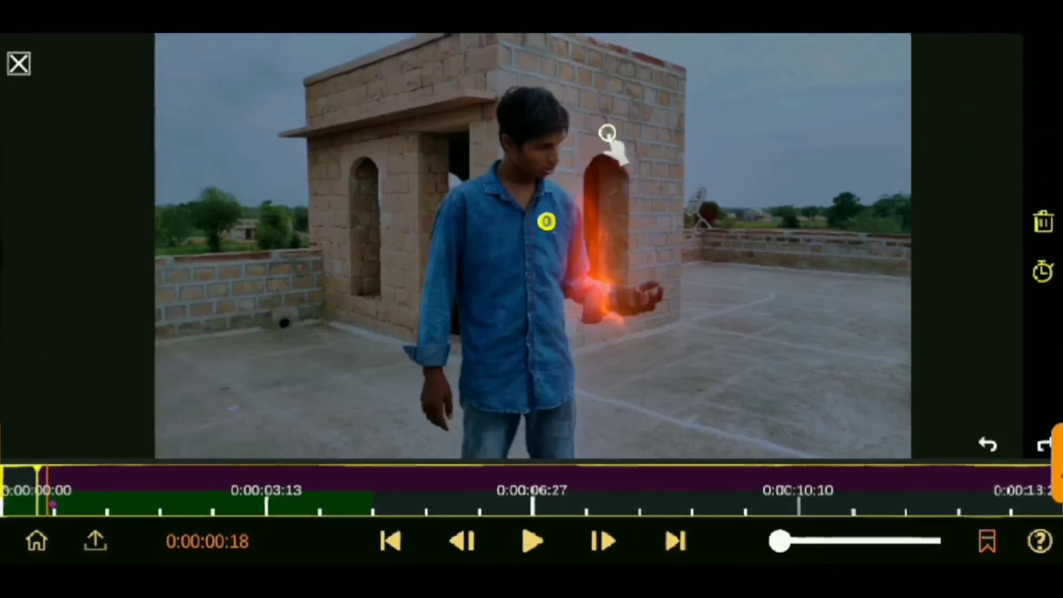
left_click_drag(607, 132, 717, 161)
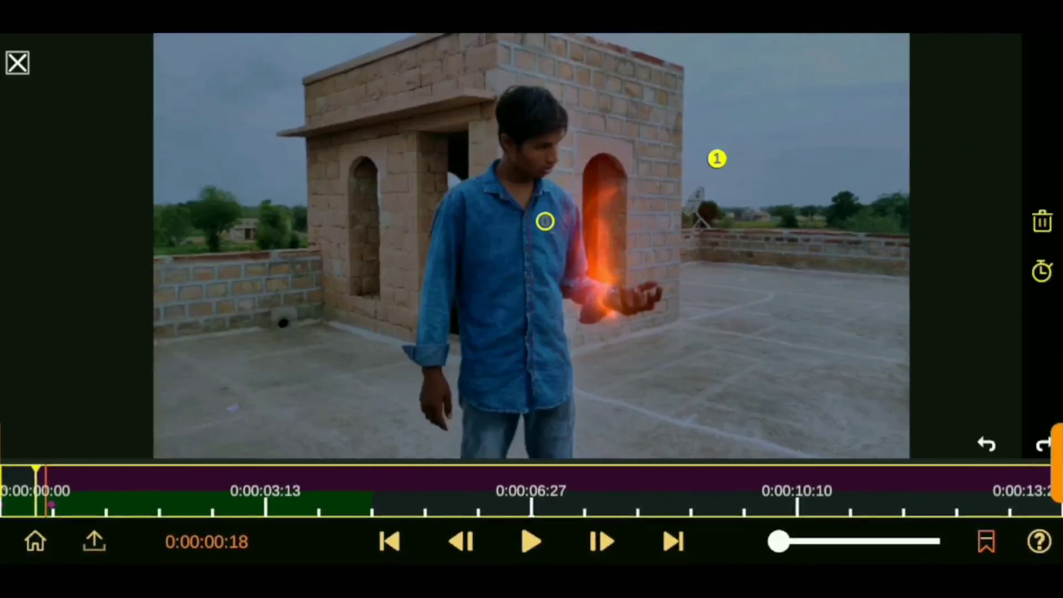
left_click(564, 416)
left_click_drag(564, 415, 655, 427)
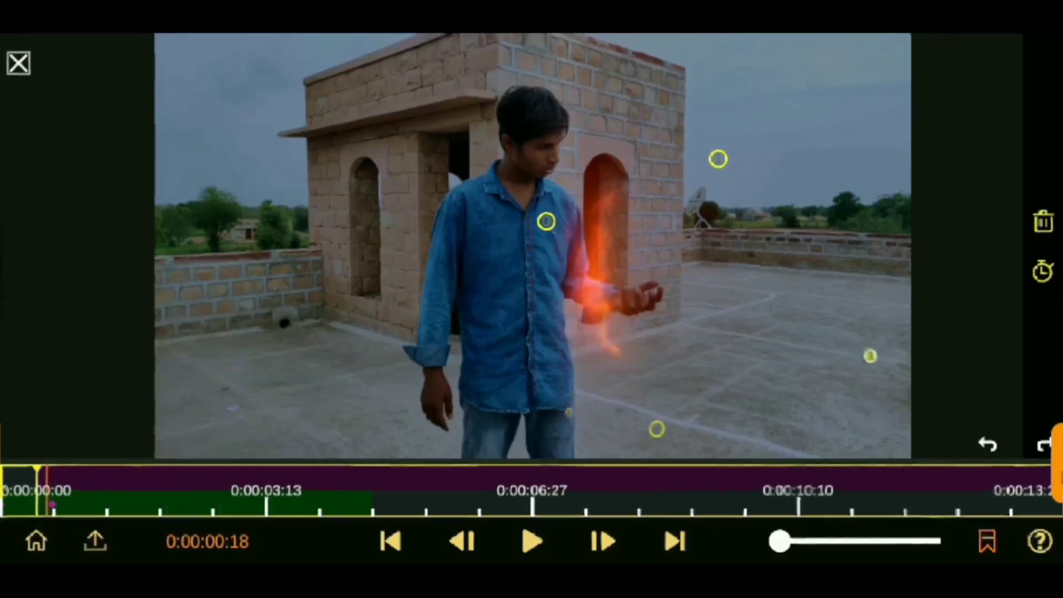
left_click_drag(870, 355, 904, 159)
mouse_move(546, 221)
left_mouse_down()
mouse_move(527, 217)
mouse_move(548, 222)
left_mouse_up()
left_click(513, 321)
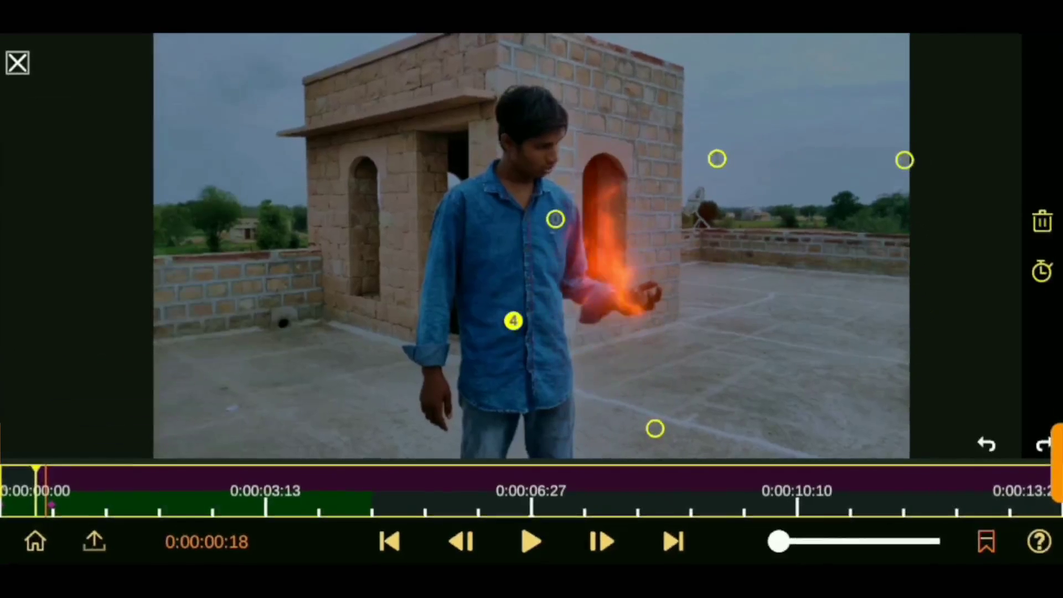
left_click(17, 63)
Turn on keyframing for pin0, pin1, pin2 and the other puppet pins.
left_click(18, 356)
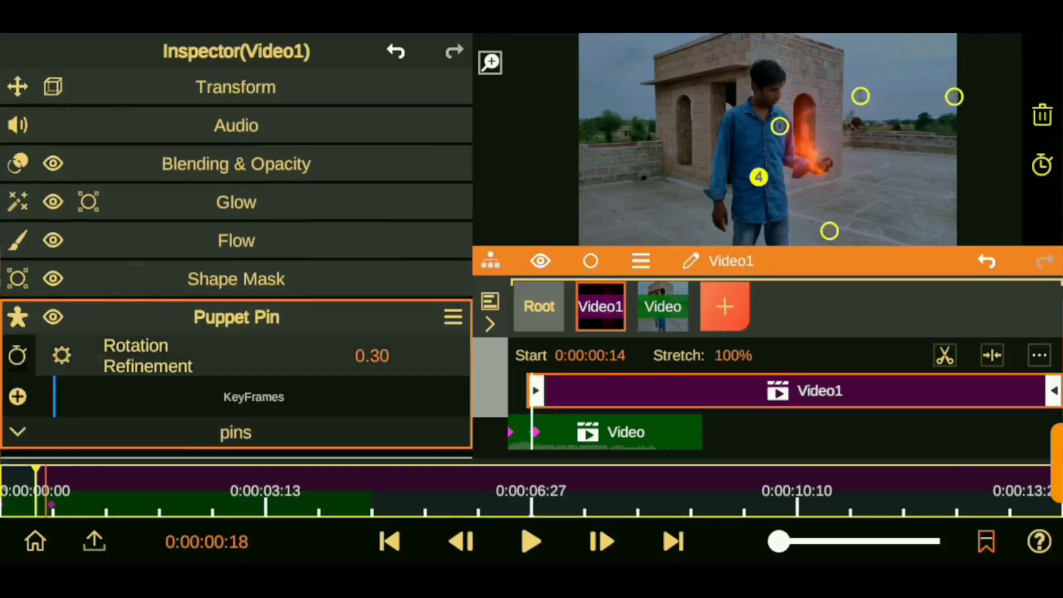
left_click_drag(238, 387, 238, 199)
left_click(22, 274)
left_click(17, 316)
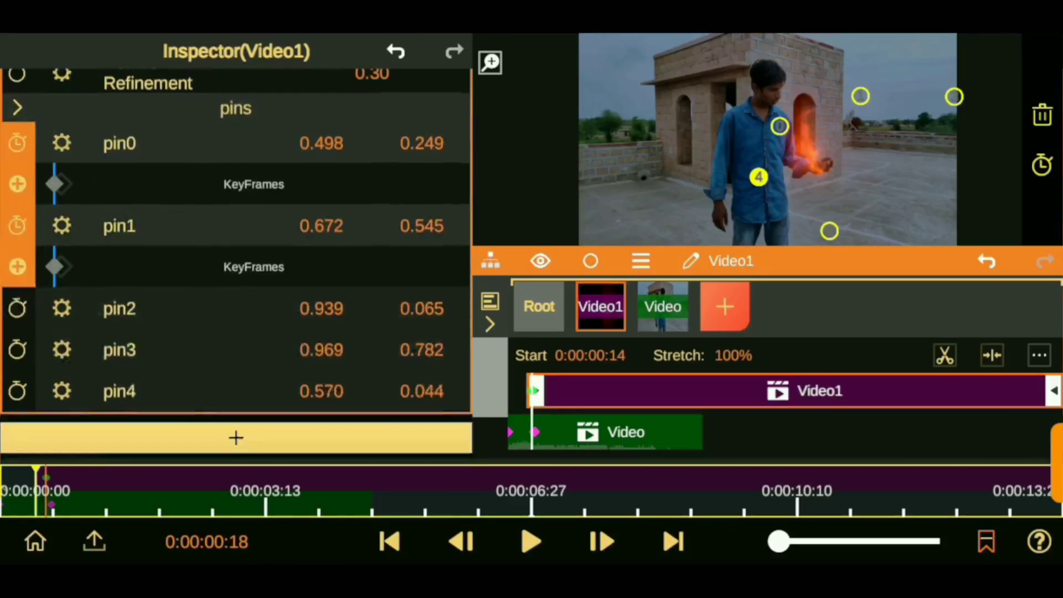
left_click(17, 403)
left_click(17, 403)
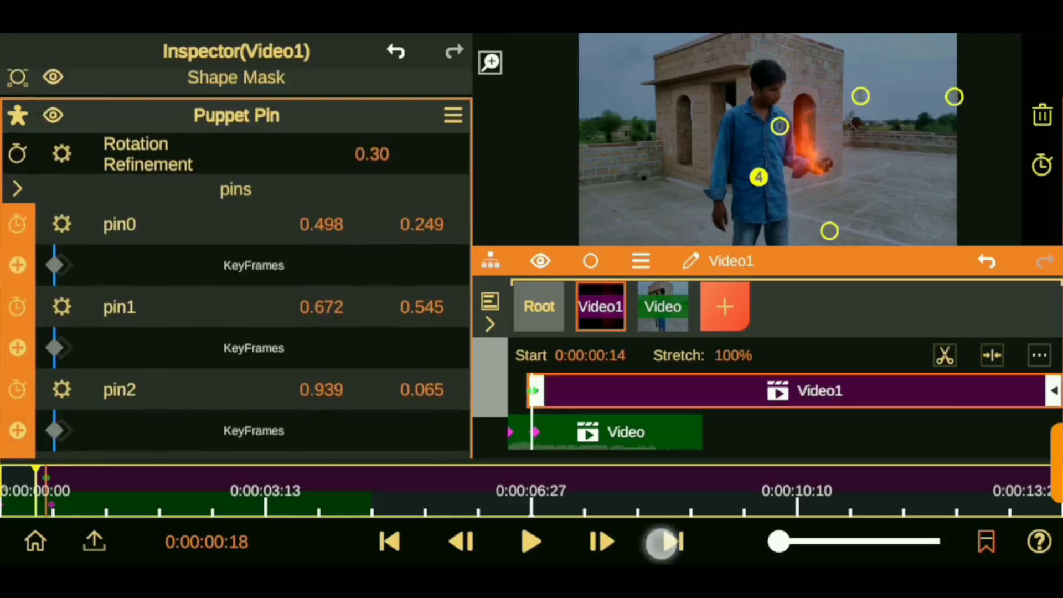
left_click(663, 541)
left_click(666, 540)
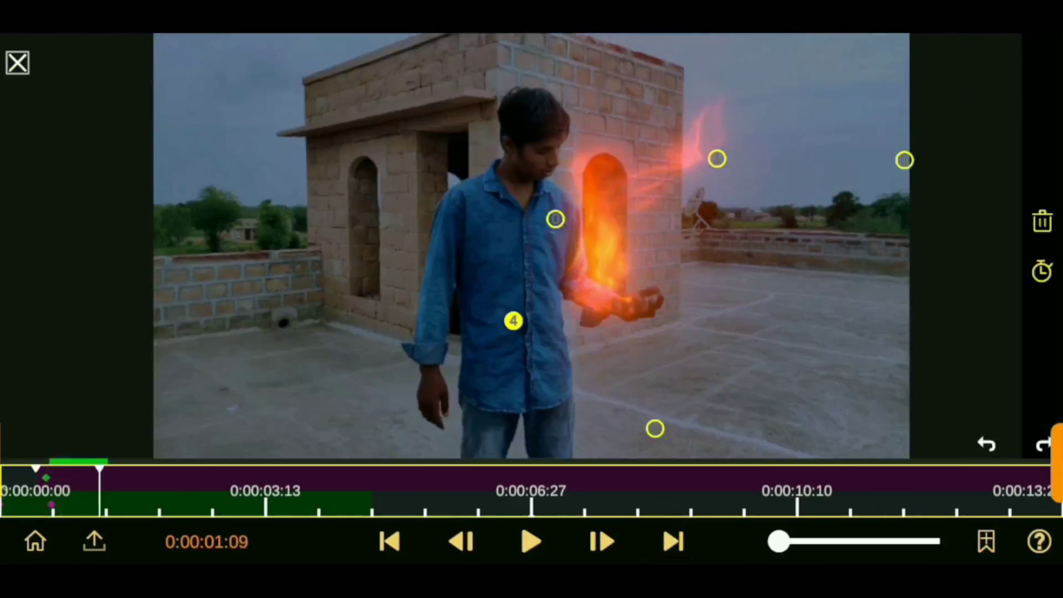
left_click(17, 63)
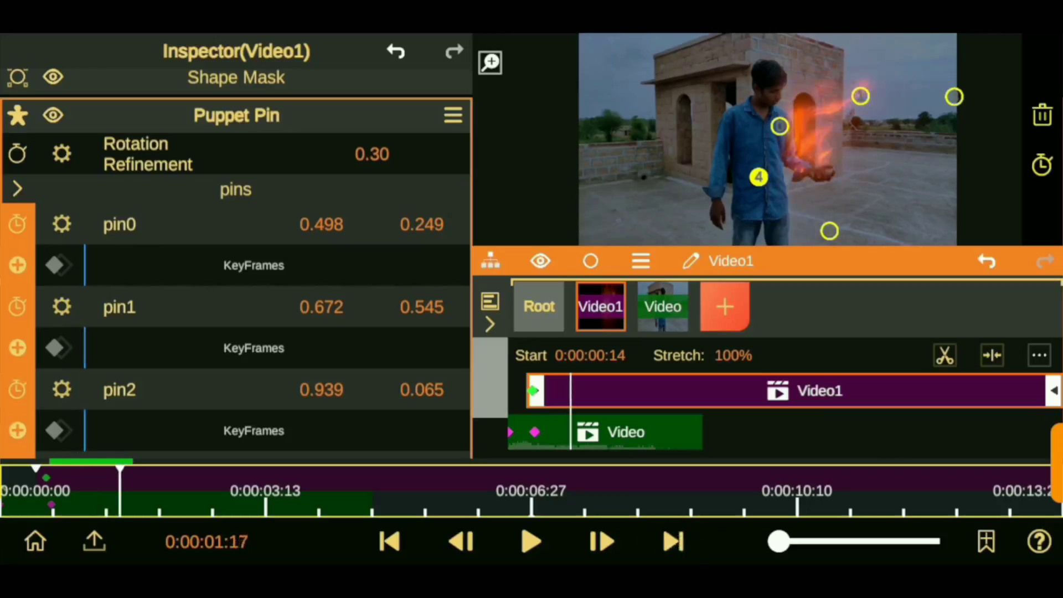
scroll(235, 332, "down", 5)
Keyframe pins 1–4 over the next frames, bending the flame toward the hand.
left_click(490, 63)
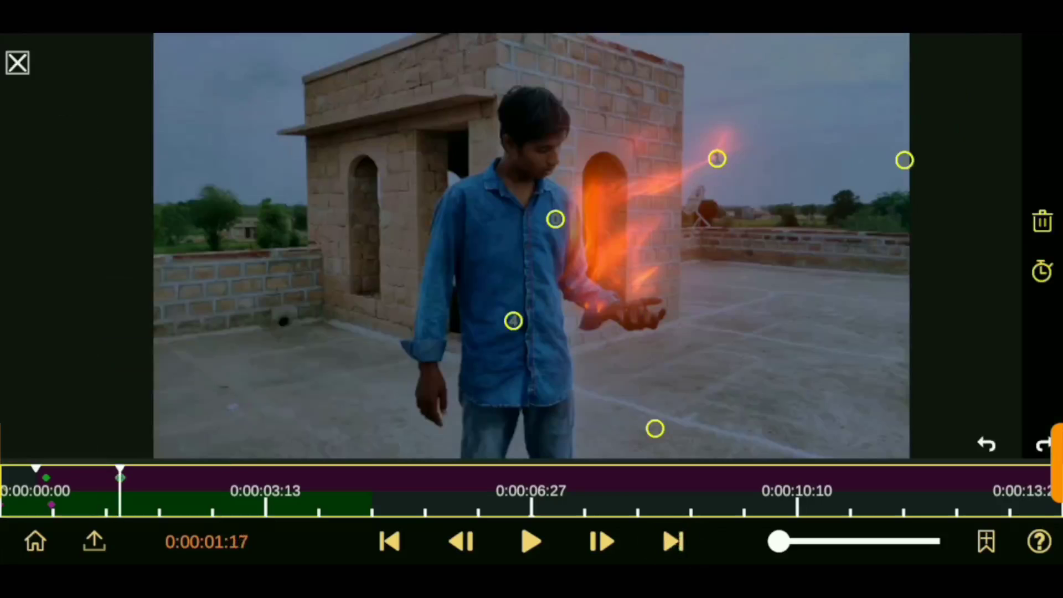
left_click(670, 526)
left_click_drag(716, 159, 599, 202)
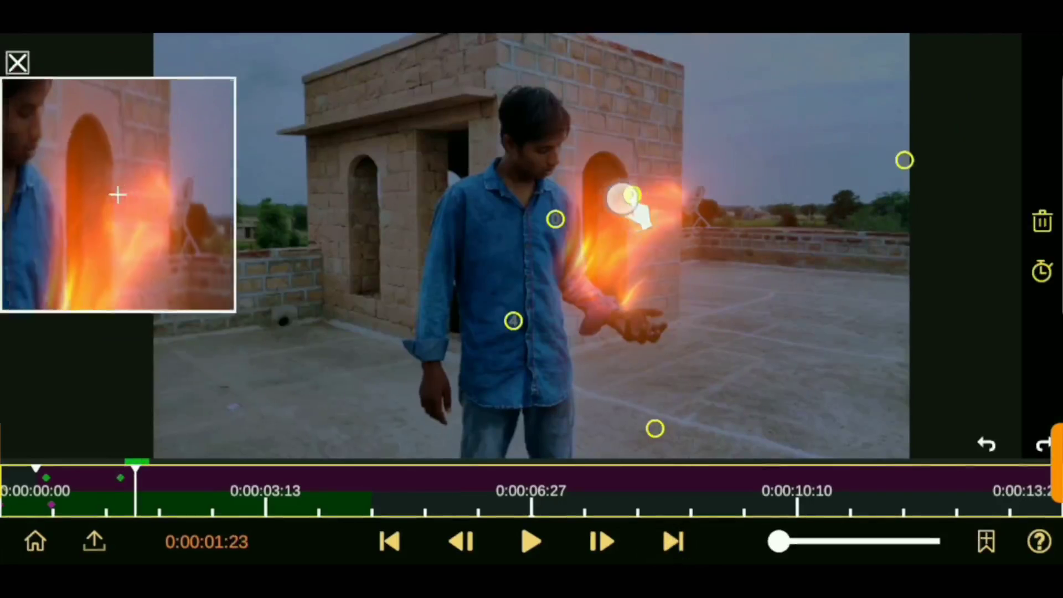
left_click_drag(904, 160, 947, 264)
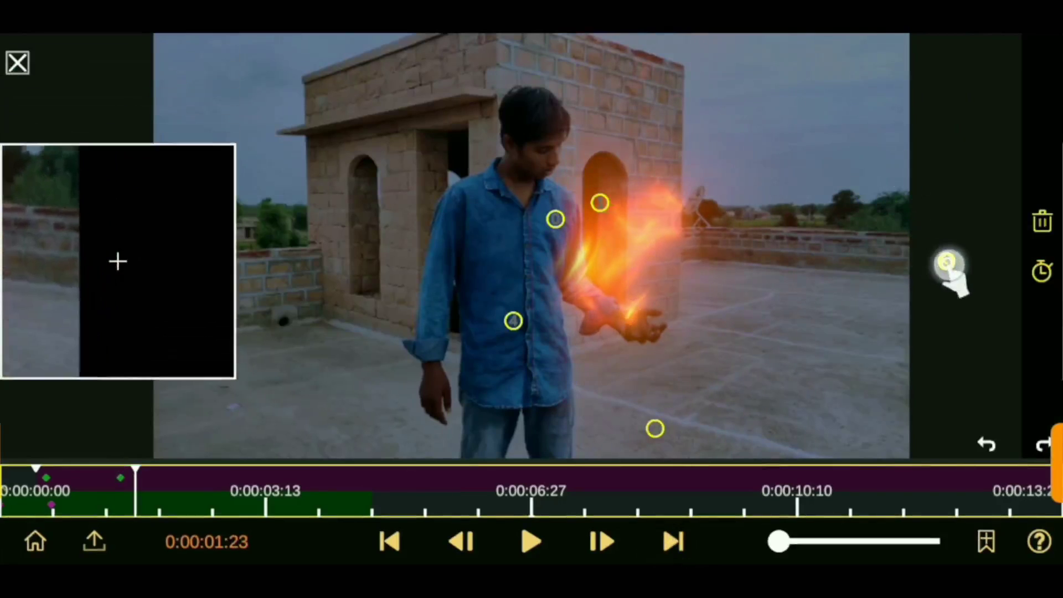
left_click(670, 532)
mouse_move(654, 429)
left_mouse_down()
mouse_move(849, 493)
mouse_move(908, 430)
left_mouse_up()
left_click_drag(961, 272, 771, 448)
left_click_drag(513, 321, 519, 380)
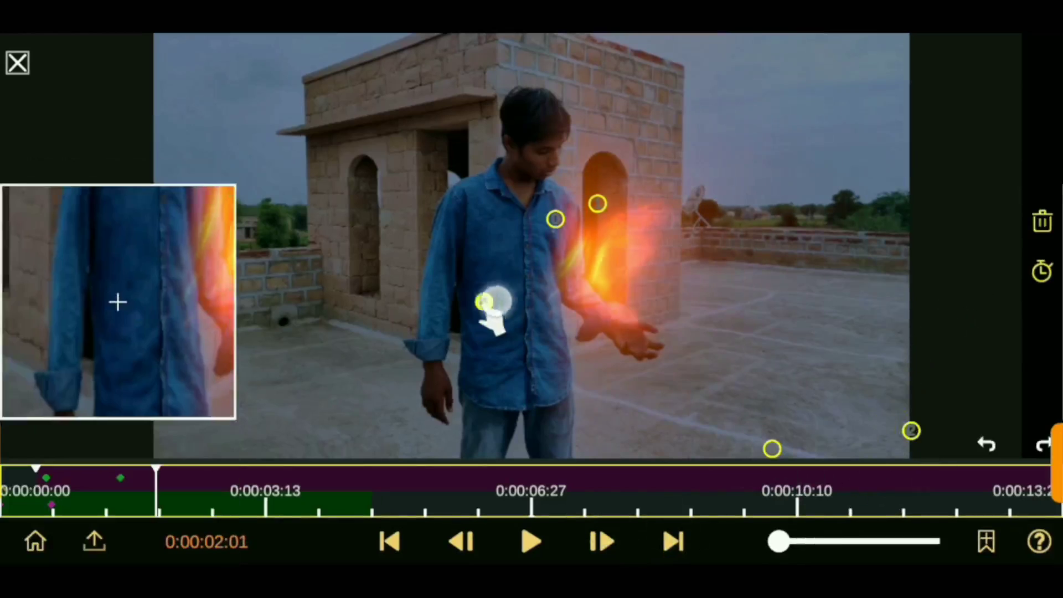
Keyframe pins 1 and 2 at 0:00:02:11 and 0:00:02:21, reaching 0:00:02:29.
left_click(673, 541)
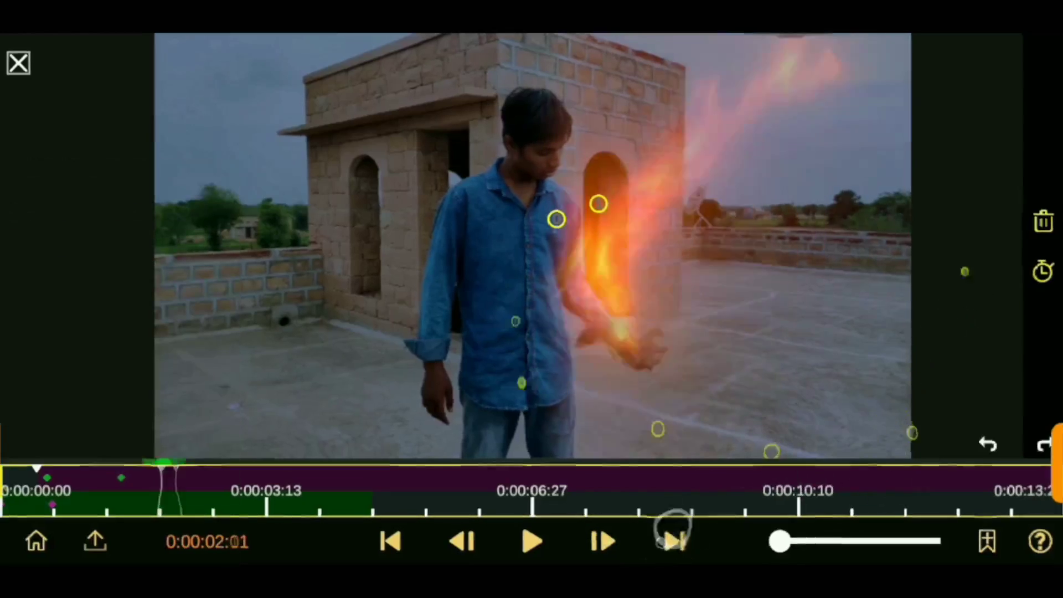
left_click_drag(605, 190, 521, 183)
left_click(673, 541)
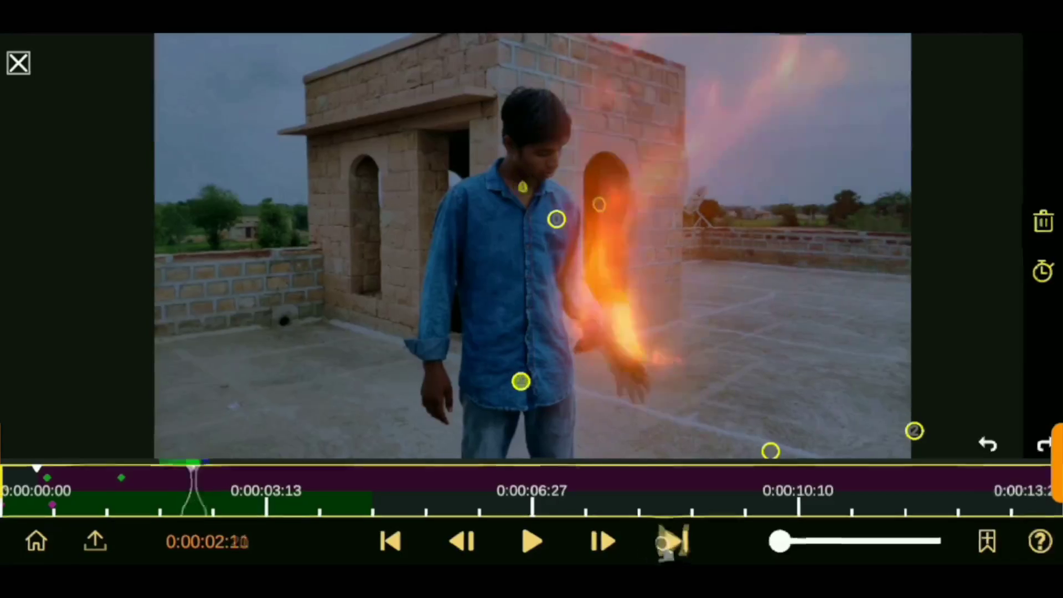
left_click_drag(913, 430, 769, 451)
left_click(673, 541)
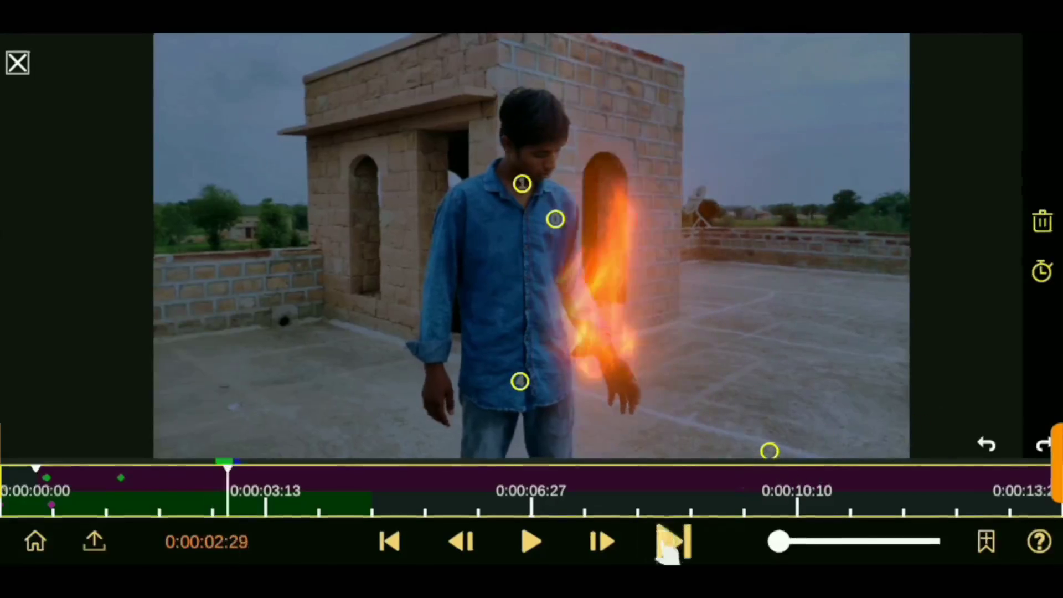
left_click(17, 63)
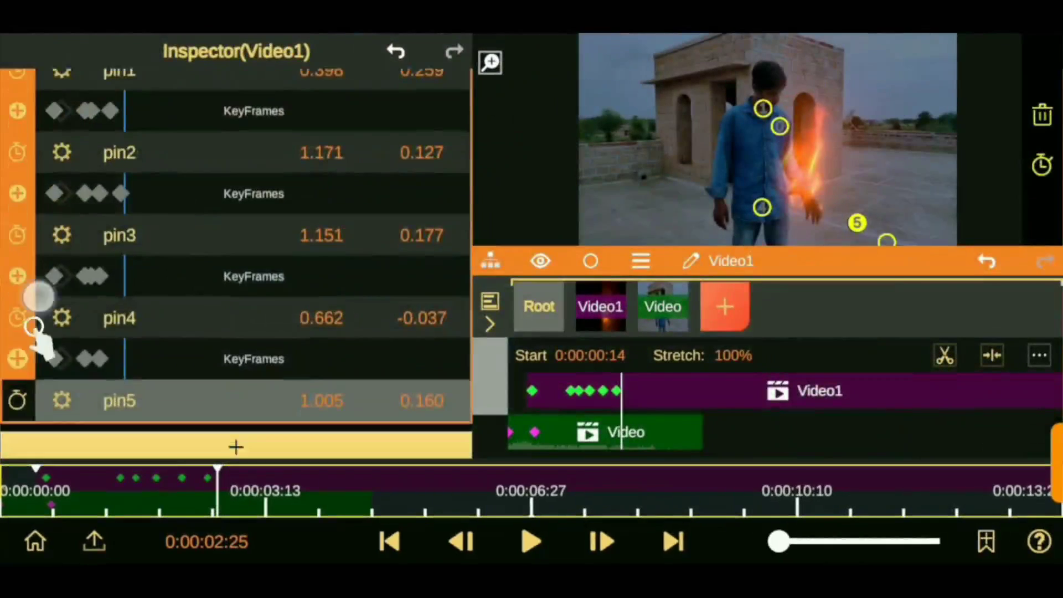
left_click(400, 542)
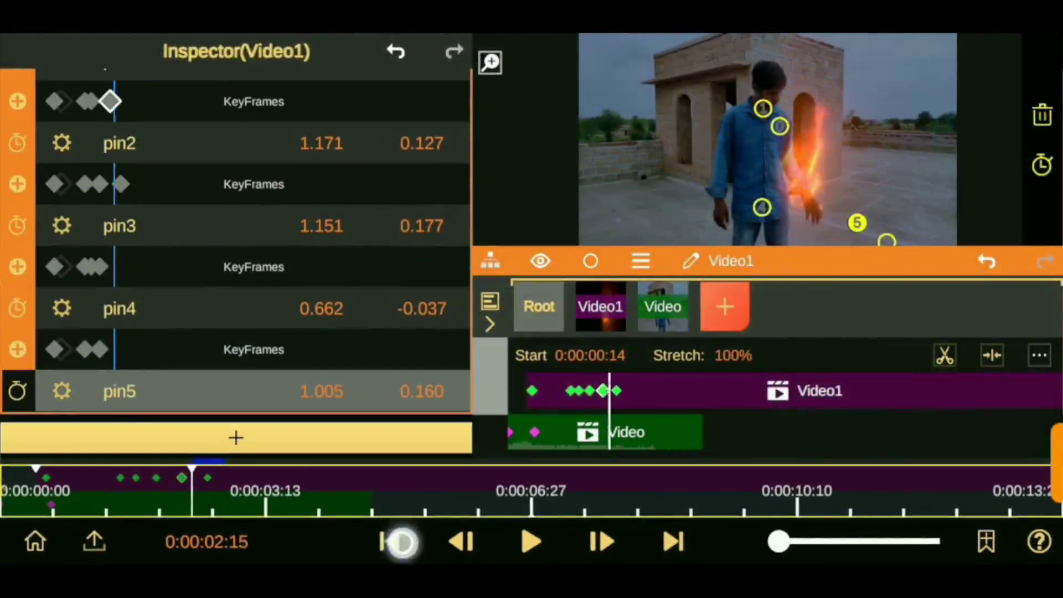
Reposition pin 5 and add pin 6, keyframing both around 0:00:02:25.
left_click(667, 542)
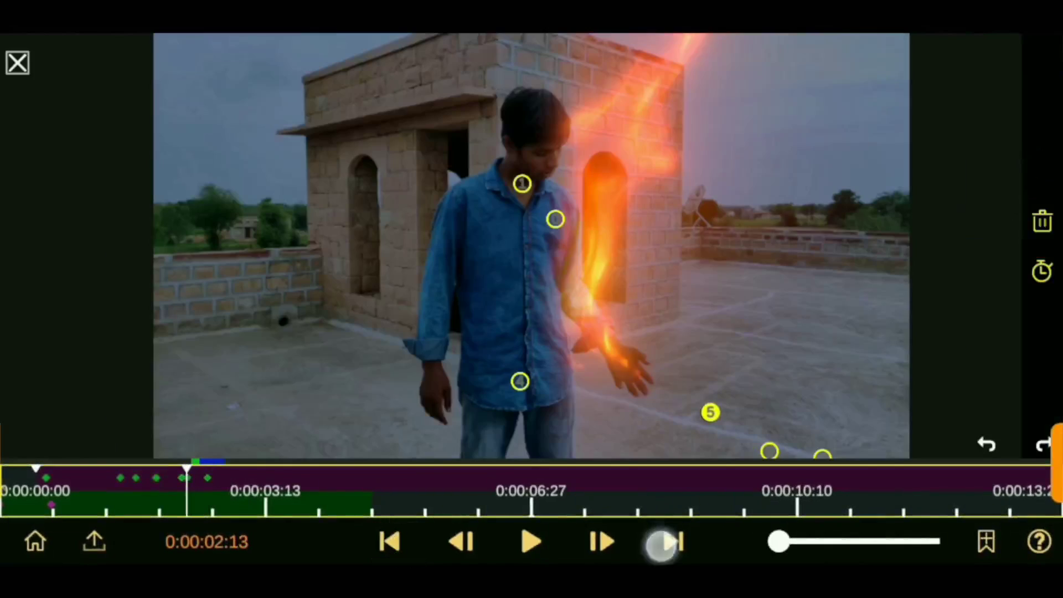
left_click_drag(709, 412, 781, 484)
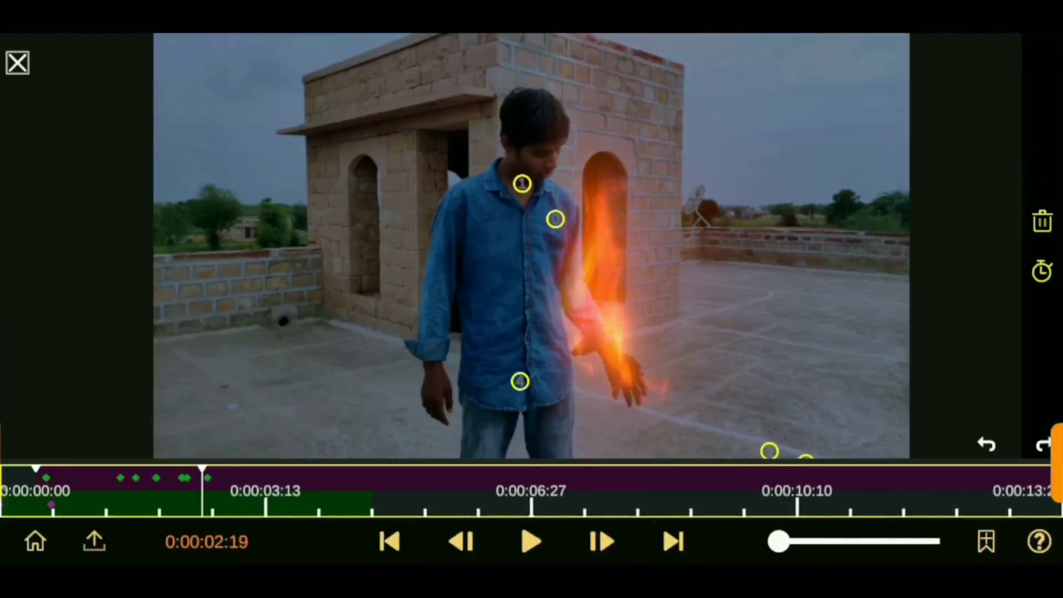
left_click(674, 542)
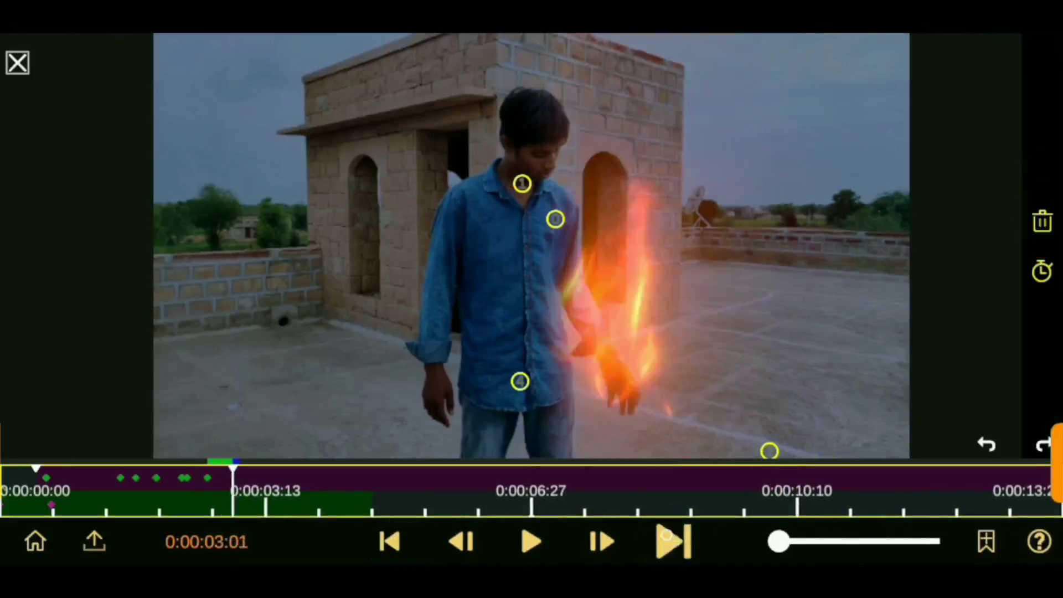
left_click(889, 323)
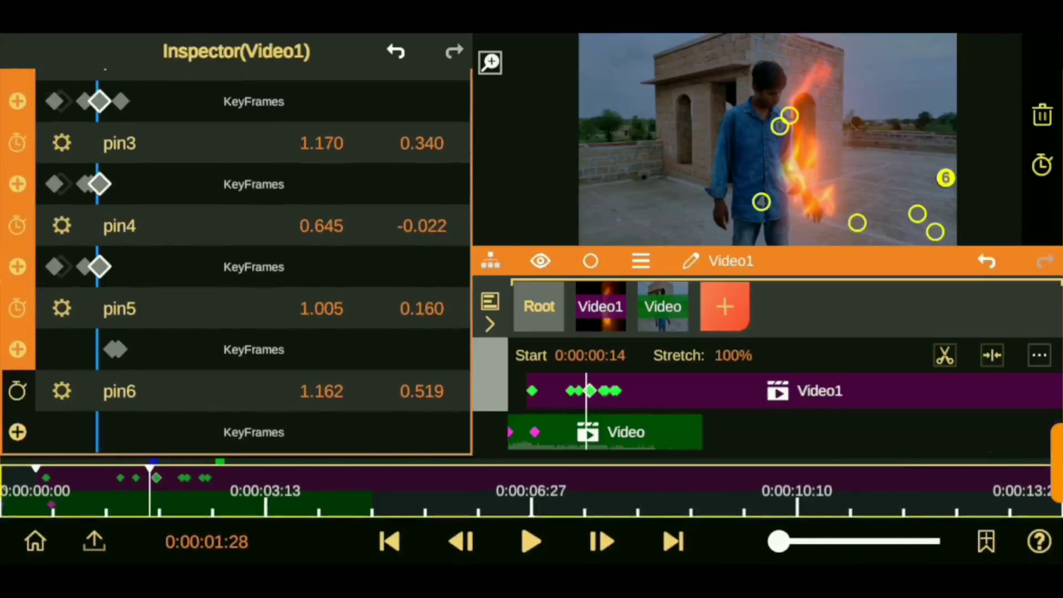
left_click(671, 542)
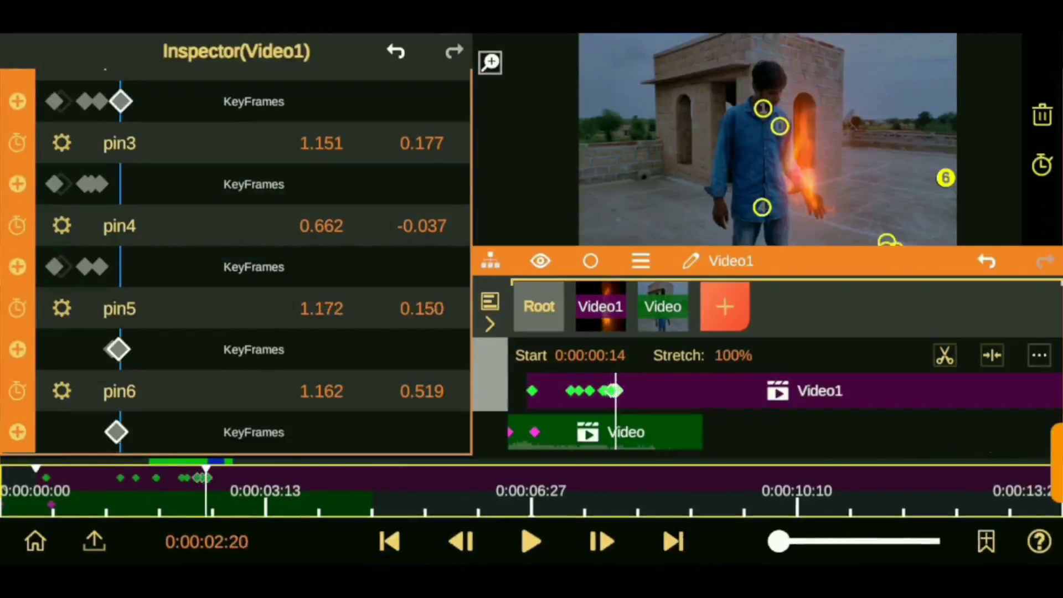
left_click_drag(886, 321, 786, 292)
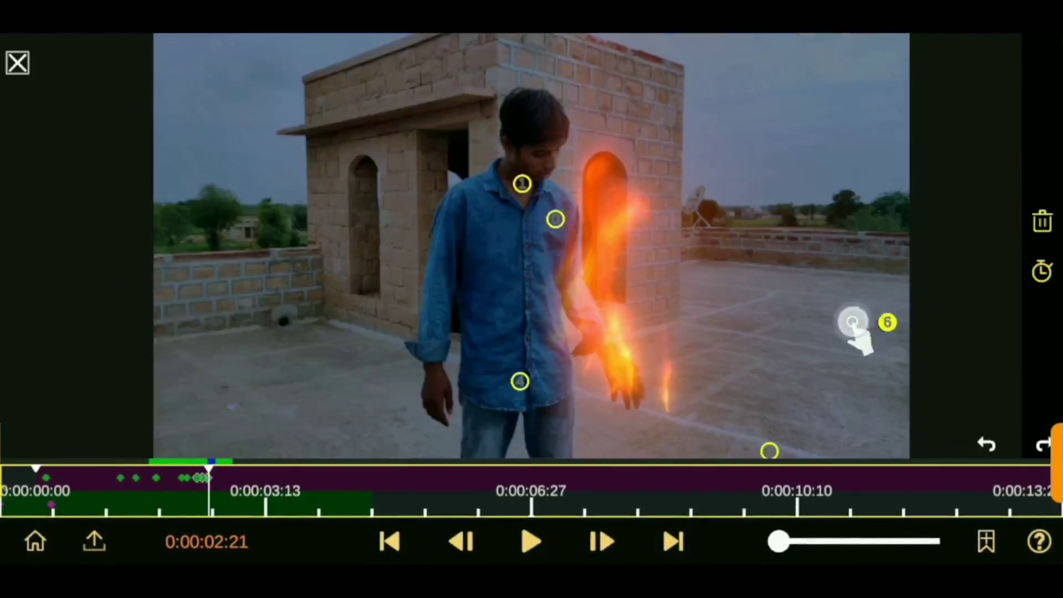
left_click_drag(769, 451, 632, 384)
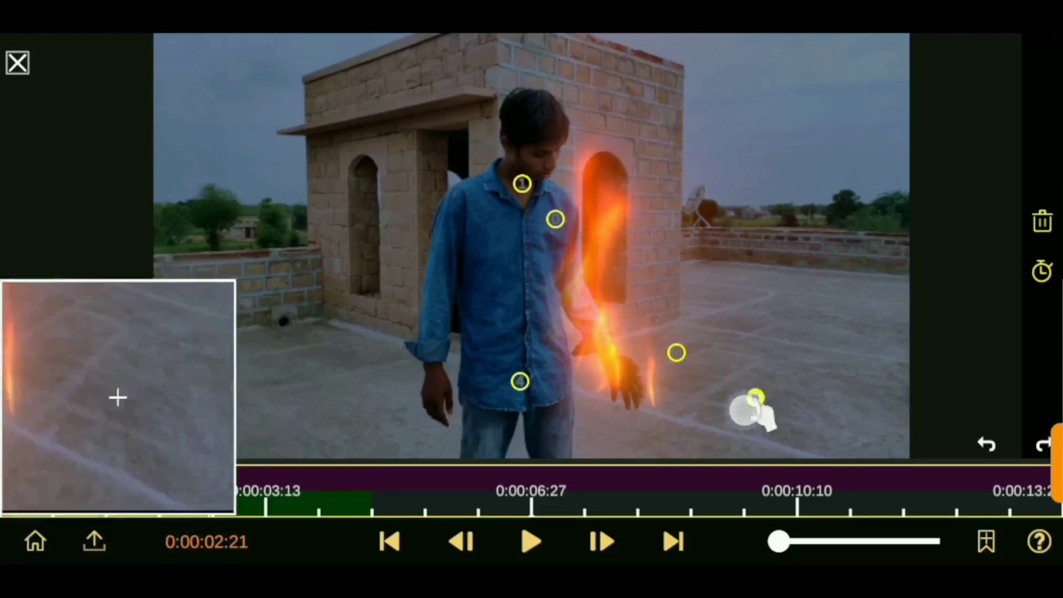
left_click_drag(632, 384, 932, 372)
Refine pins 4 and 3 at 0:00:02:08, 0:00:02:14 and 0:00:02:23, clearing a stray pin.
left_click_drag(674, 540, 661, 541)
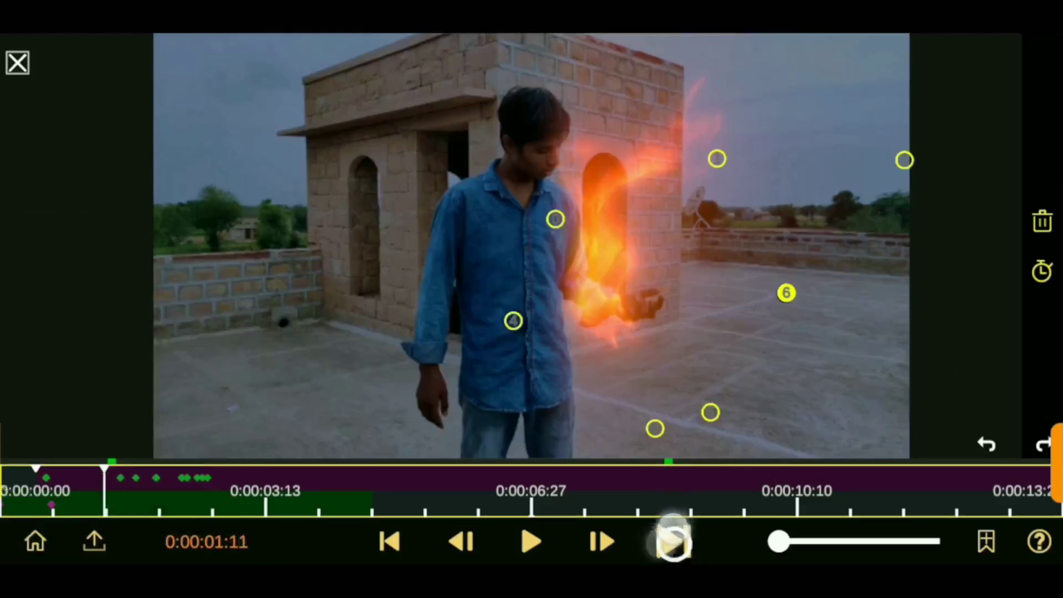
left_click_drag(391, 541, 380, 534)
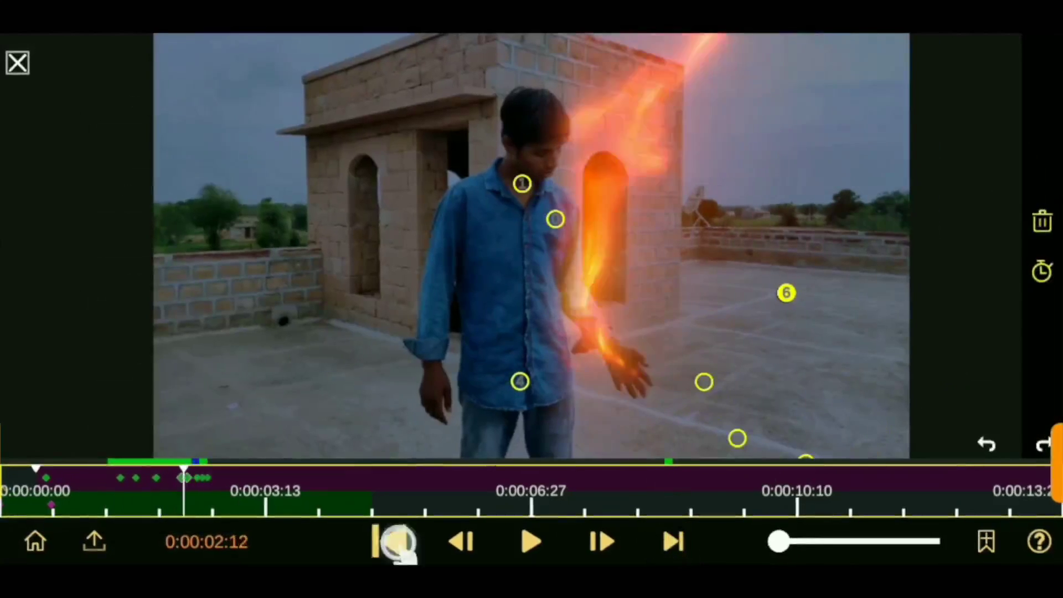
left_click(673, 531)
left_click_drag(519, 381, 621, 380)
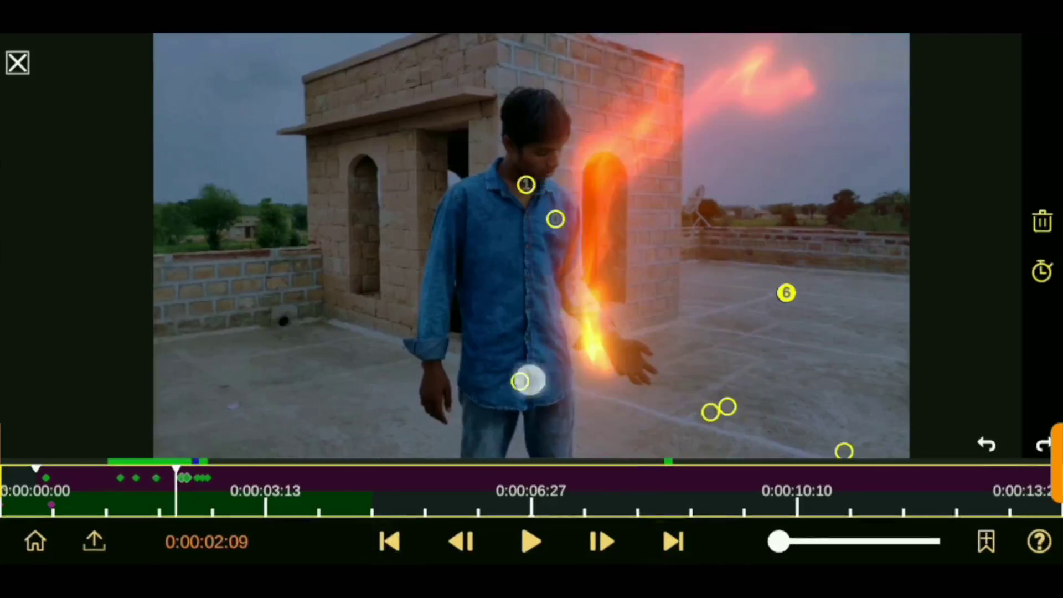
left_click(660, 542)
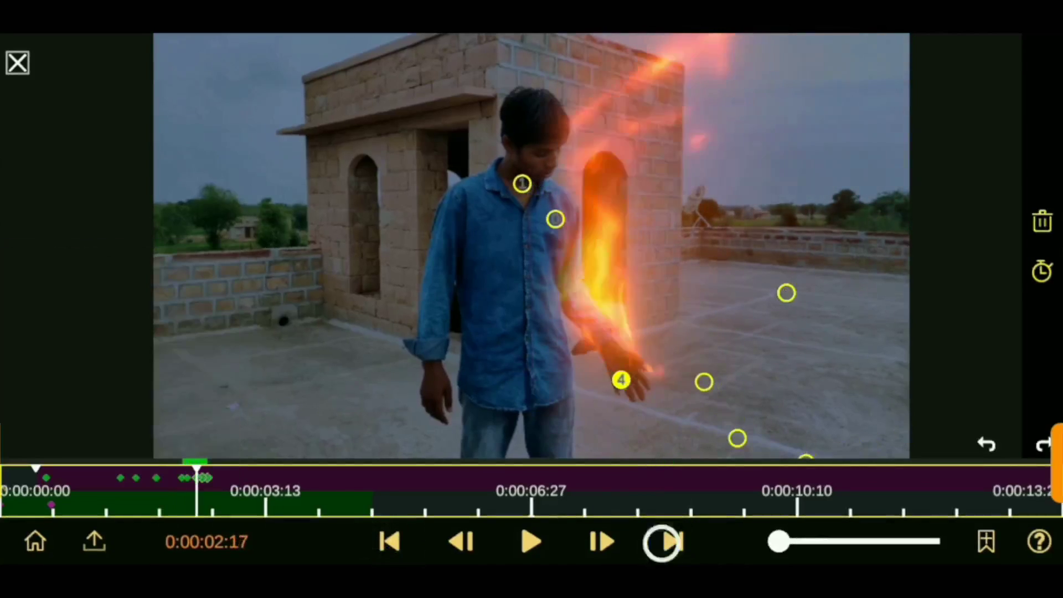
left_click_drag(702, 382, 668, 415)
left_click(662, 543)
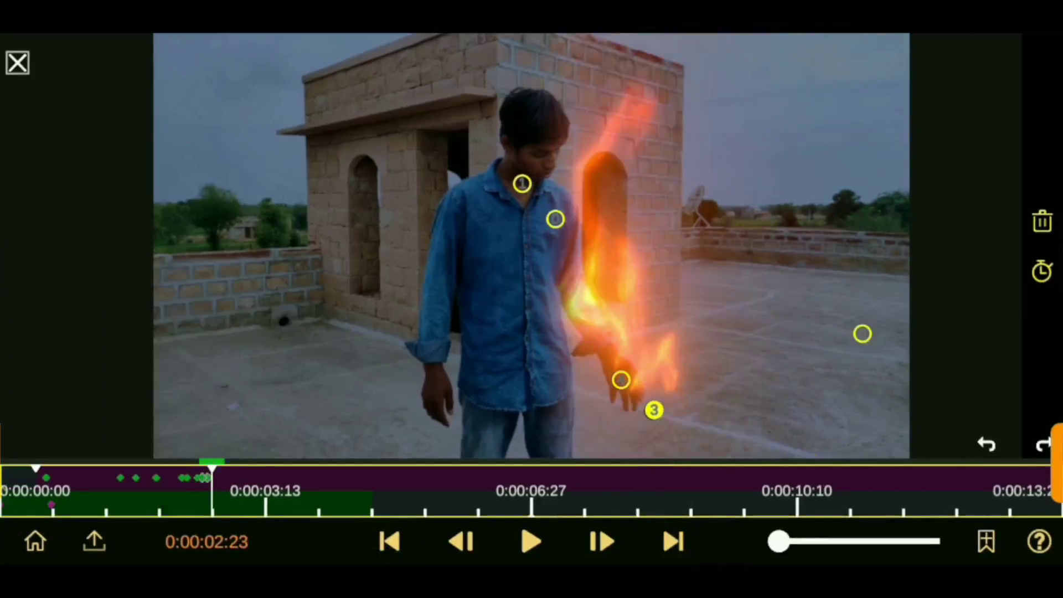
left_click_drag(949, 379, 546, 498)
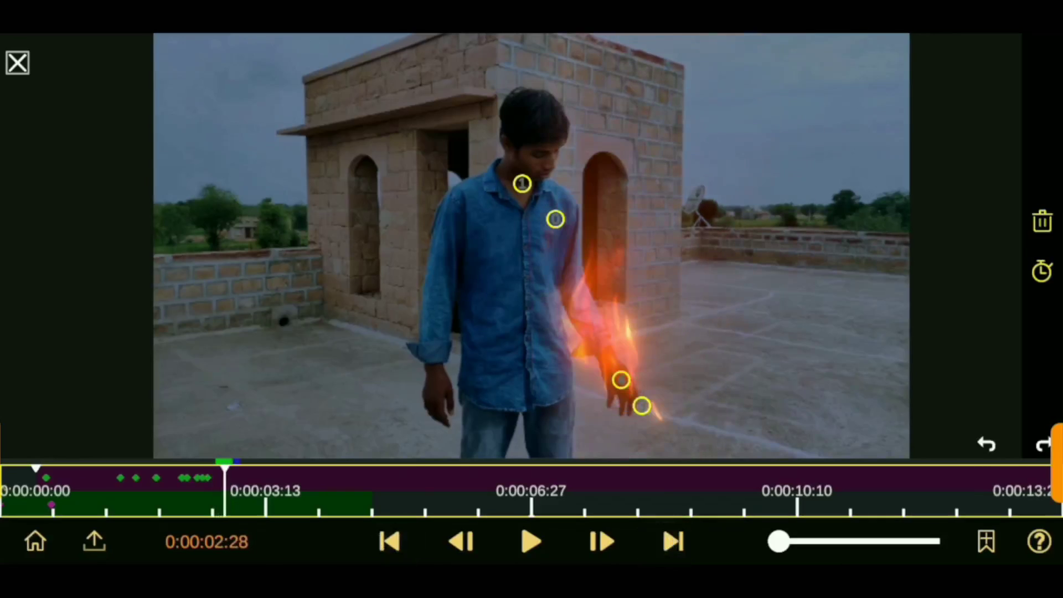
Add a Ray Blur filter to the Video layer with Amount 0.04.
left_click(17, 63)
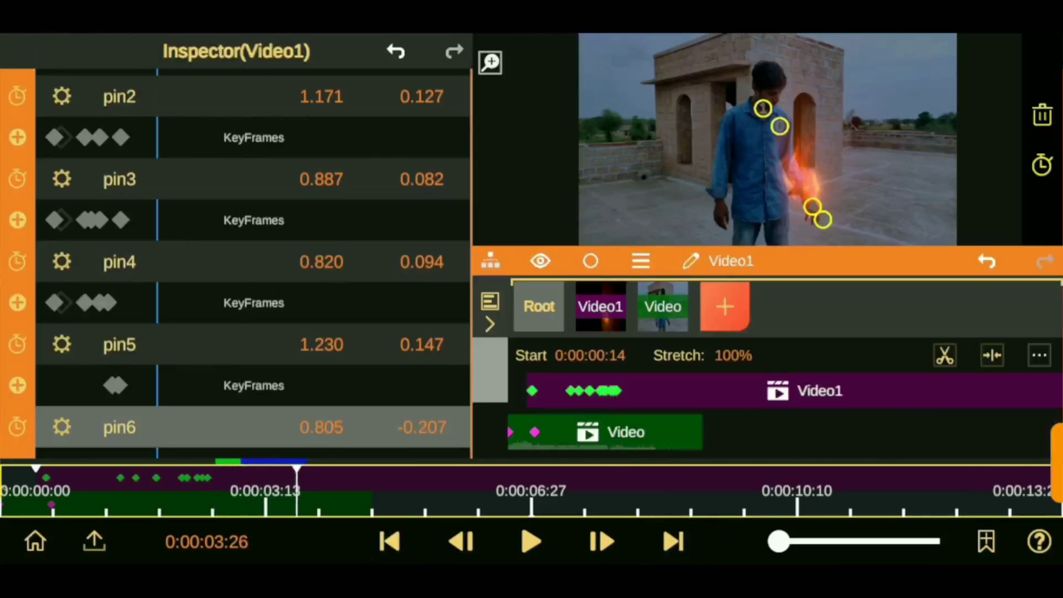
left_click(626, 431)
left_click(144, 166)
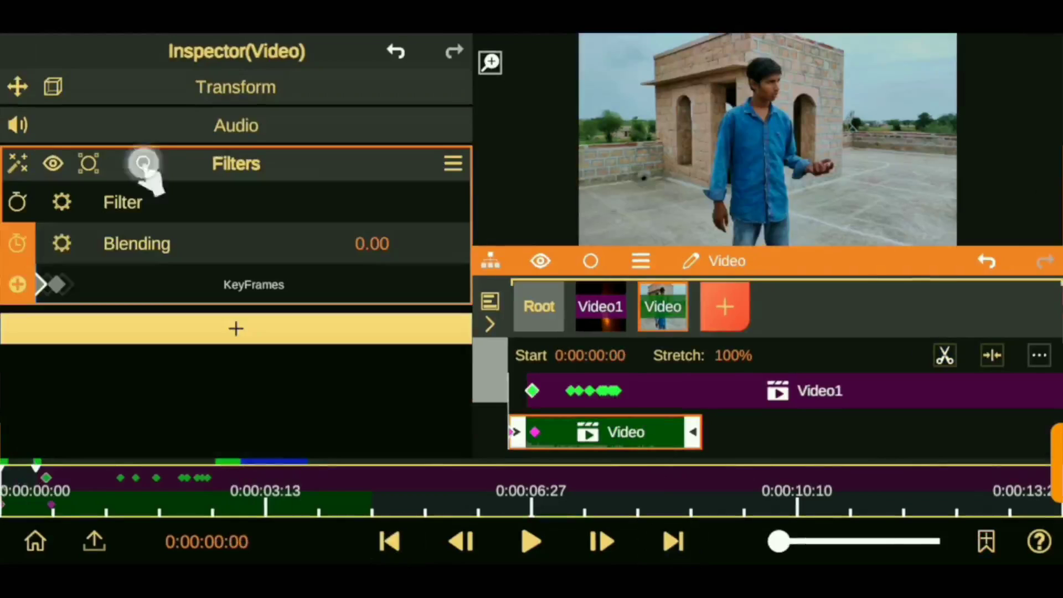
left_click(139, 315)
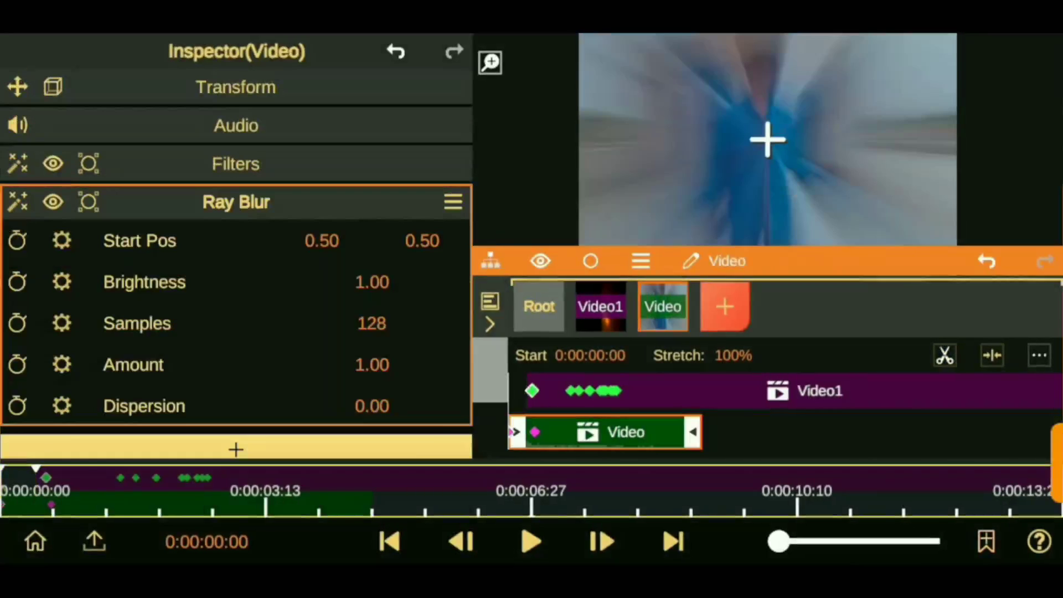
left_click_drag(372, 365, 401, 534)
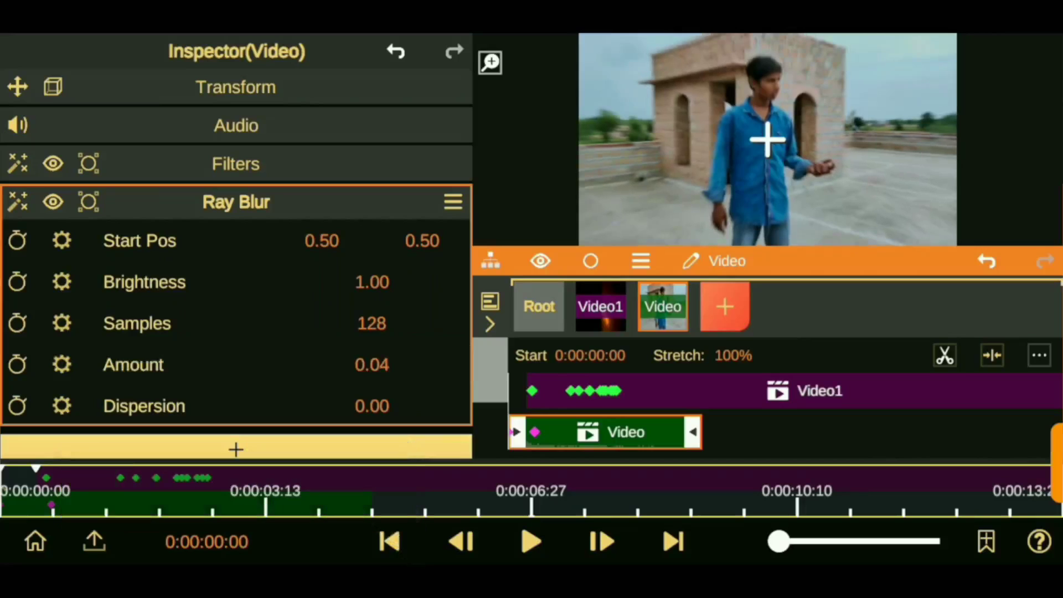
Keyframe Ray Blur Amount and Dispersion, starting from zero at the clip start.
key("space")
left_click(17, 364)
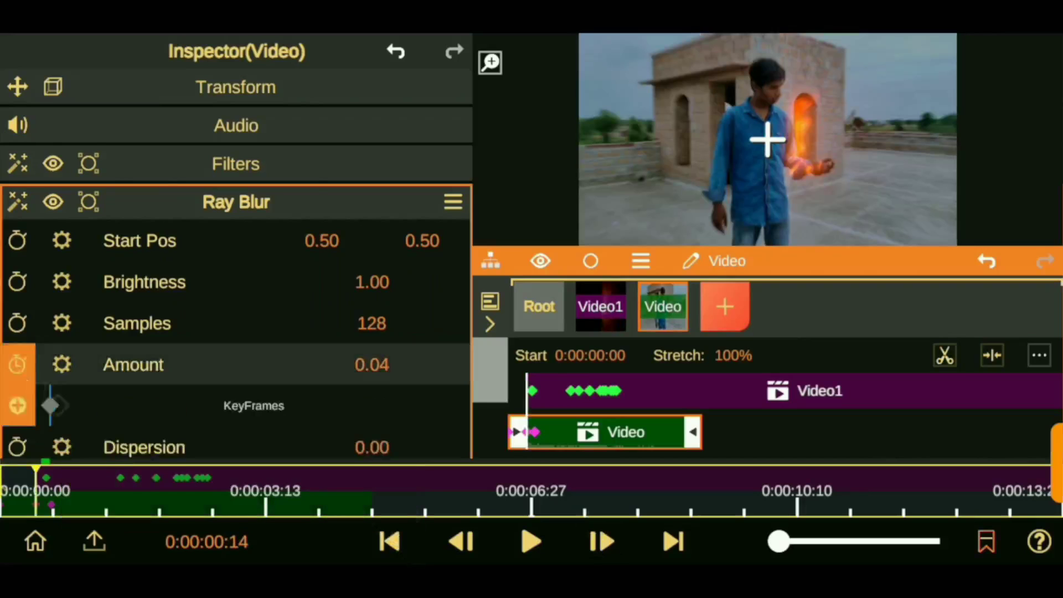
left_click(17, 445)
left_click(659, 541)
left_click_drag(59, 427, 11, 493)
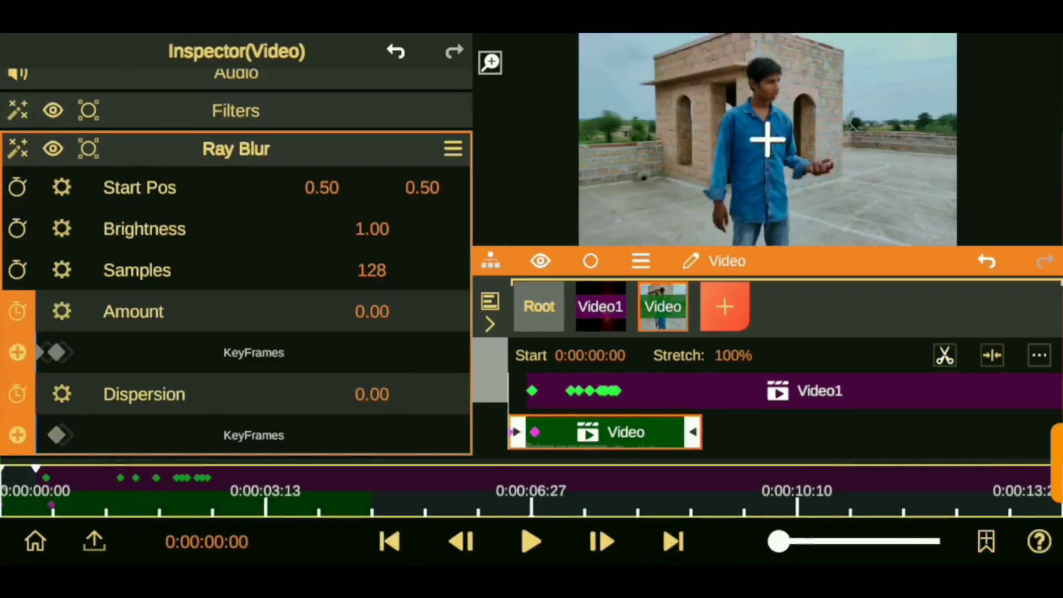
left_click_drag(778, 540, 886, 541)
Give the keyframes S-curve easing and raise Dispersion to 0.04.
left_click_drag(256, 254, 221, 280)
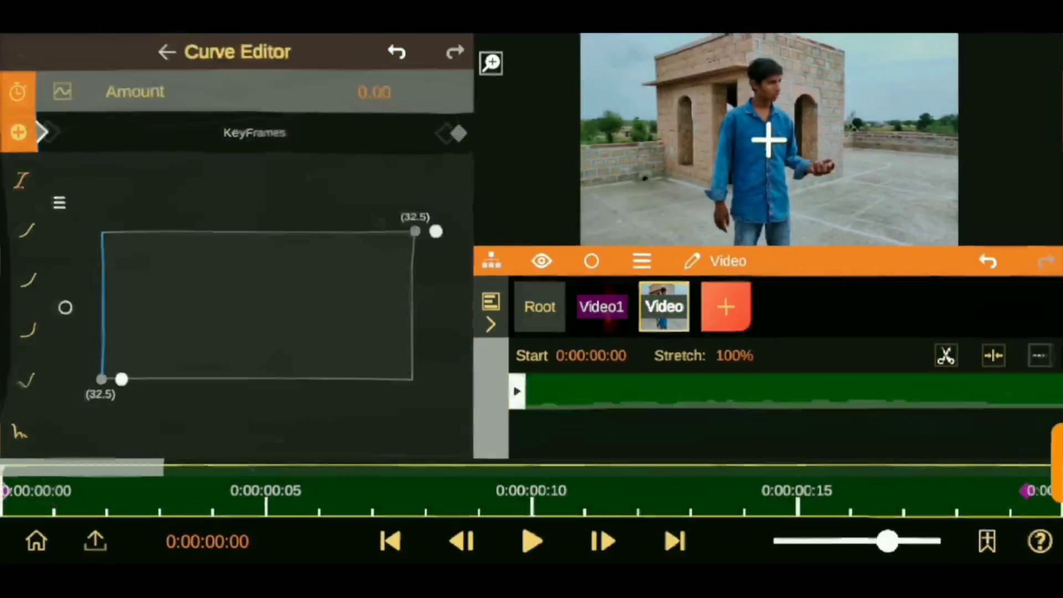
left_click(166, 50)
left_click(57, 382)
left_click(20, 228)
left_click(166, 51)
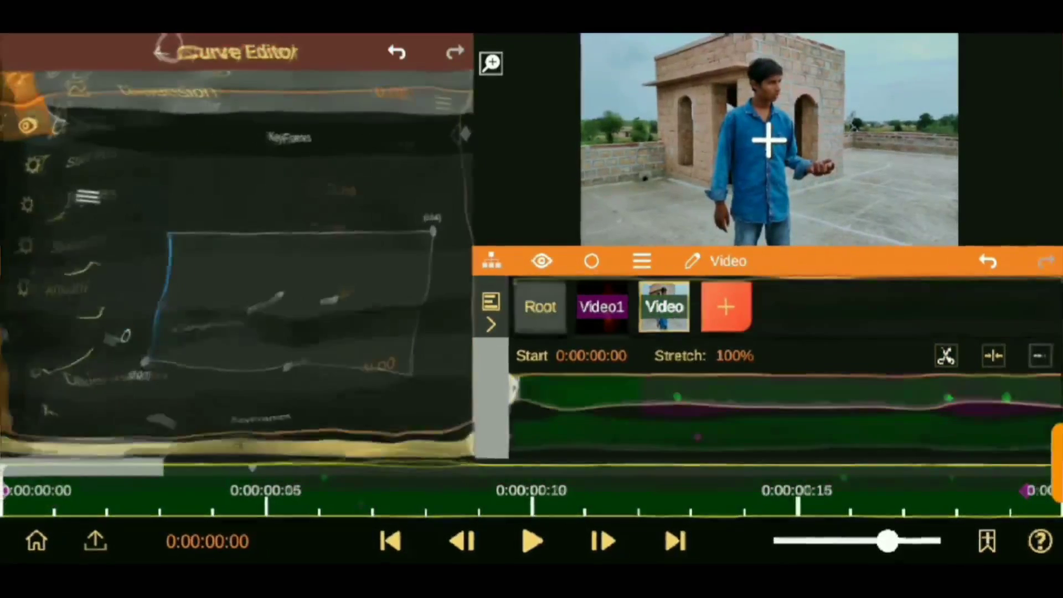
left_click_drag(372, 352, 391, 344)
Move two of Video1's distortion pins closer to the burning hand in the enlarged preview.
left_click(236, 107)
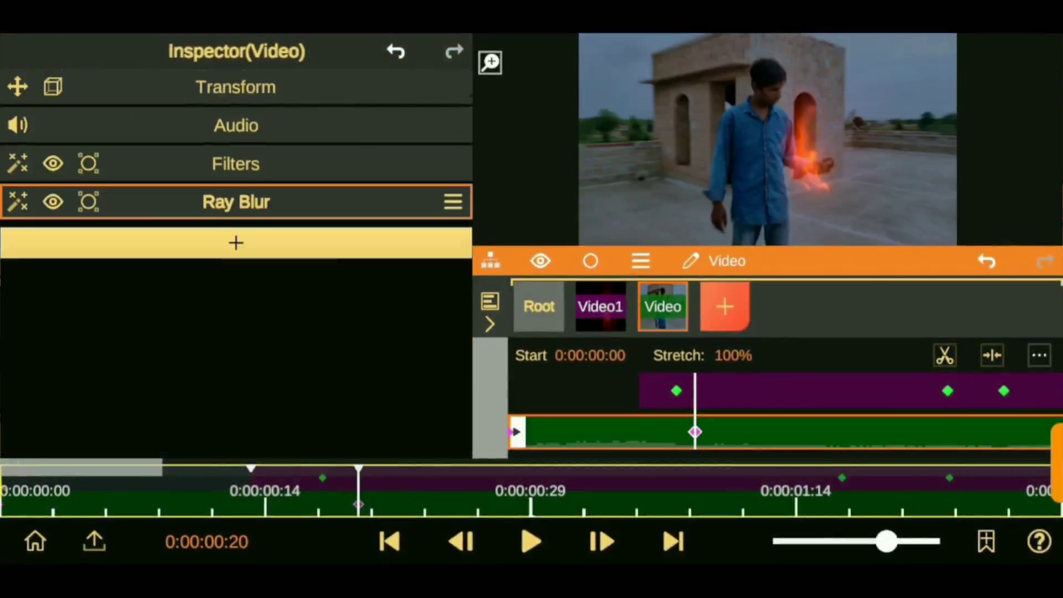
left_click(601, 306)
scroll(238, 265, "up", 2)
left_click(490, 63)
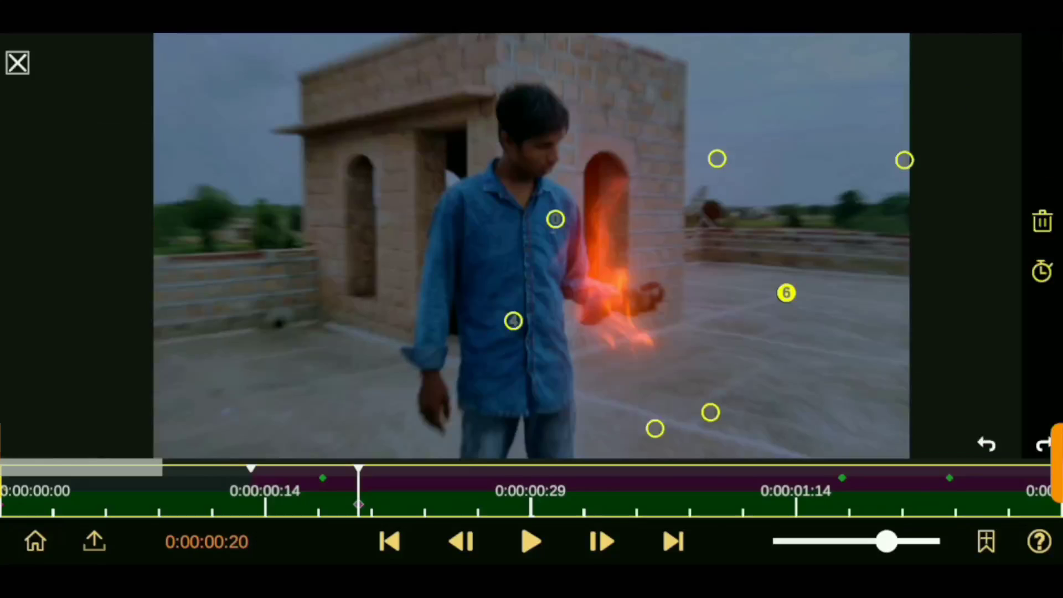
left_click_drag(655, 427, 630, 393)
left_click_drag(706, 410, 712, 346)
left_click(17, 63)
Collapse the Shape Mask settings and return to the project Root.
scroll(24, 183, "up", 5)
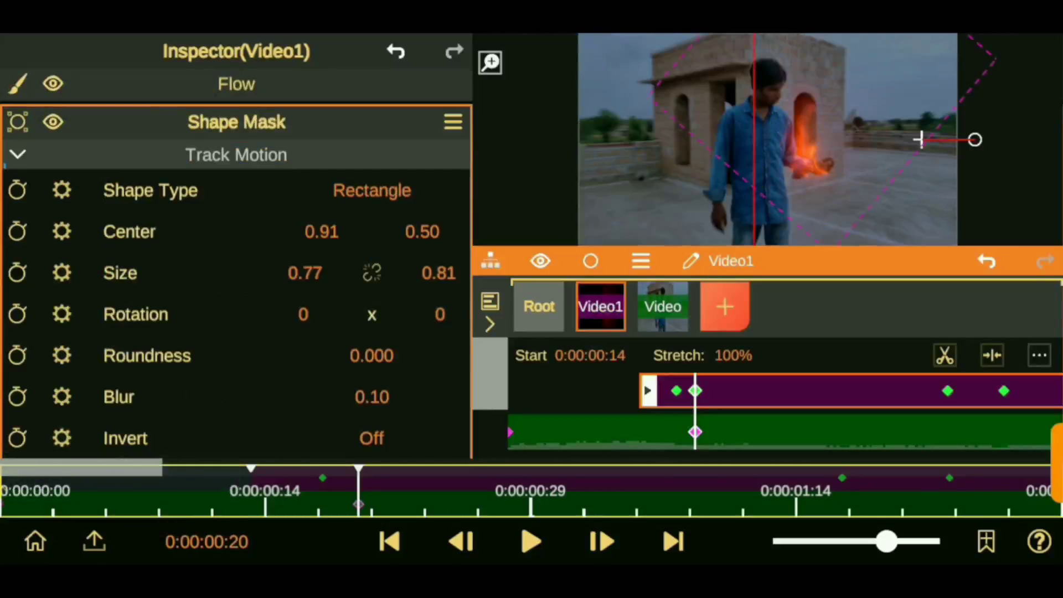
left_click(236, 122)
left_click(539, 306)
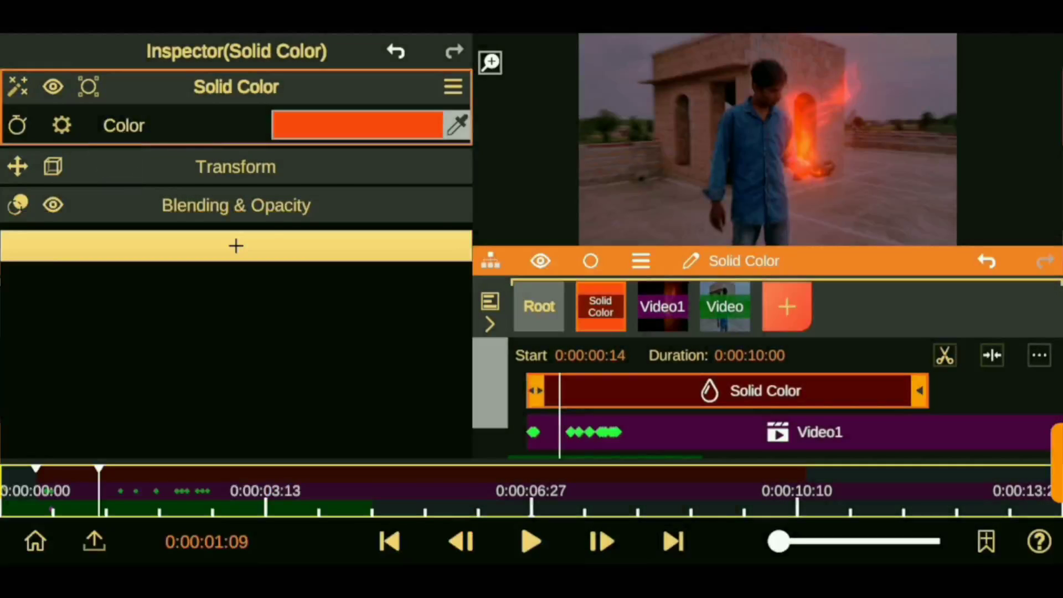
Keyframe the solid colour opacity from 0 at the start to about 0.70 at 0:00:01:02.
left_click(235, 205)
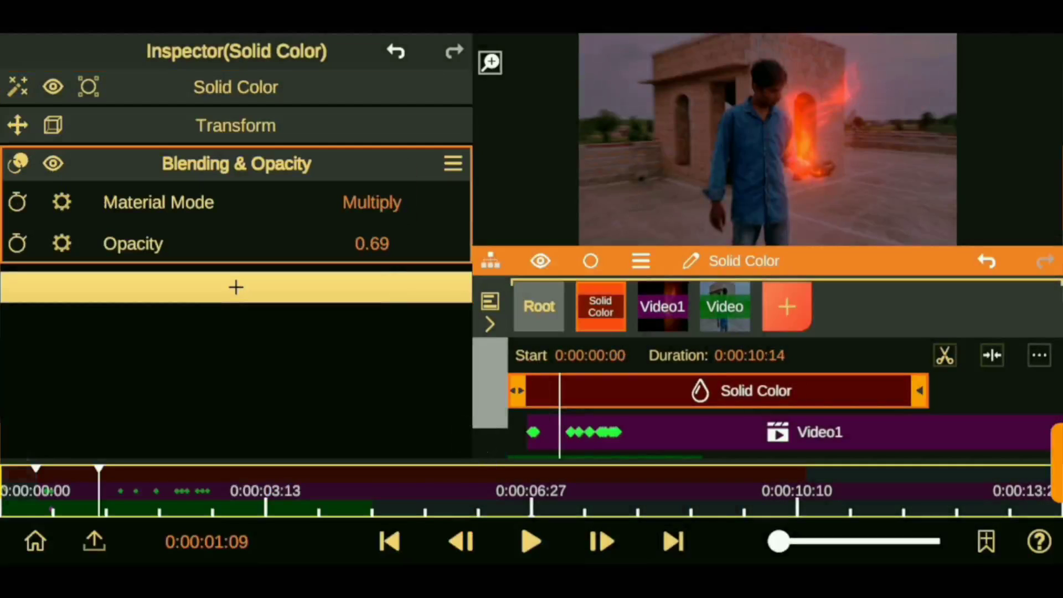
left_click_drag(372, 243, 347, 474)
left_click(22, 275)
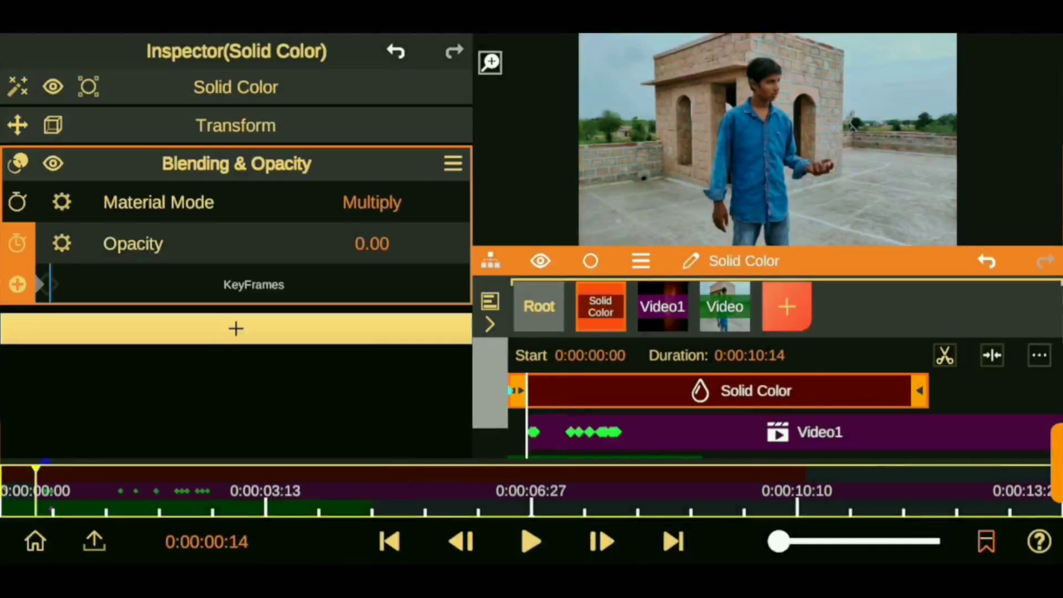
left_click(82, 492)
left_click_drag(372, 243, 382, 202)
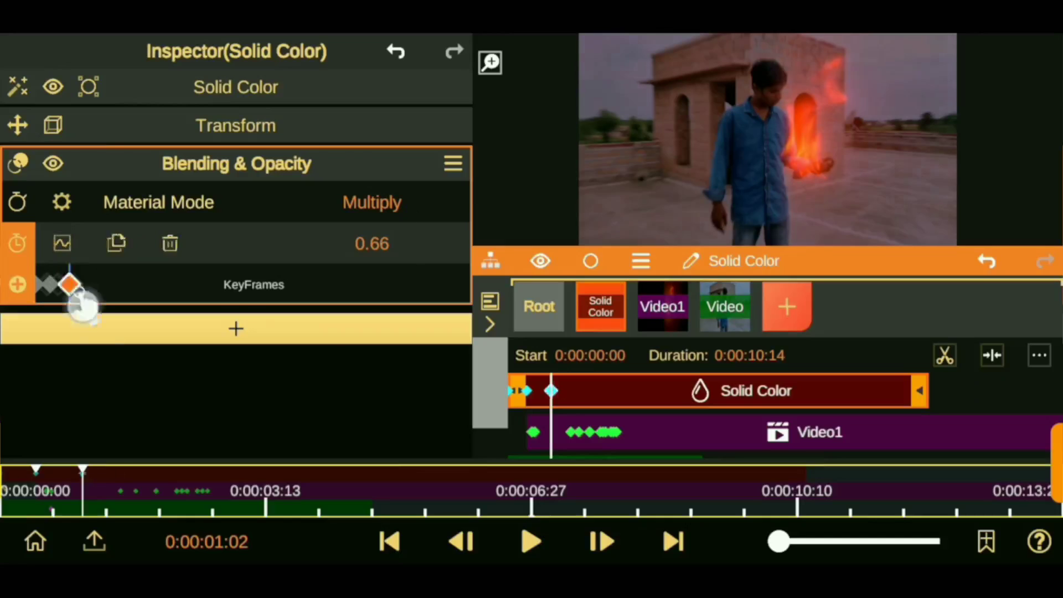
left_click_drag(372, 244, 408, 273)
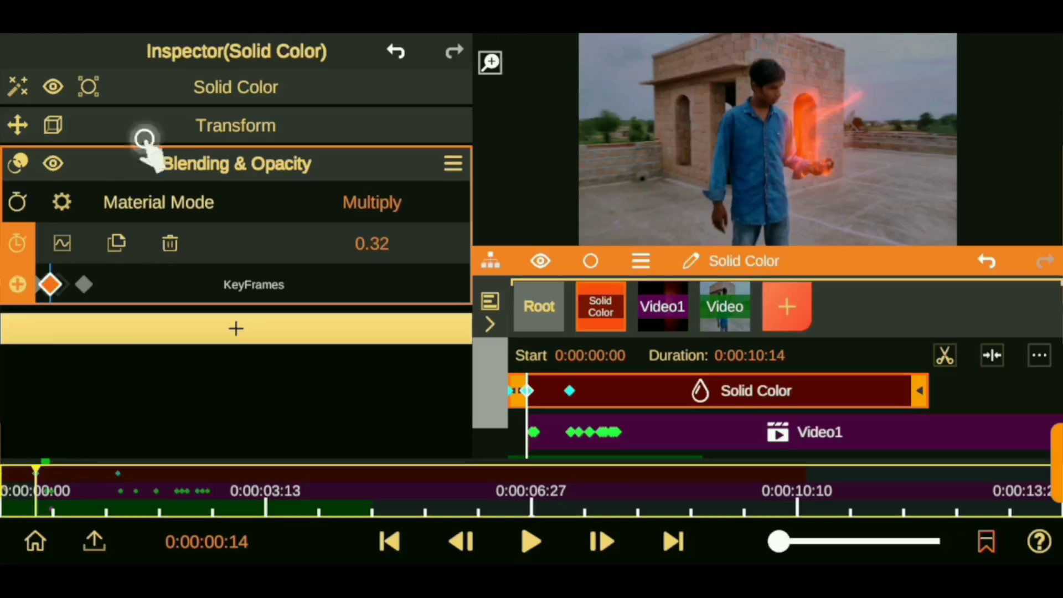
Replay the orange fade-in from near the start, then bring up the new-layer Fill types.
left_click(145, 139)
left_click(601, 541)
left_click(602, 541)
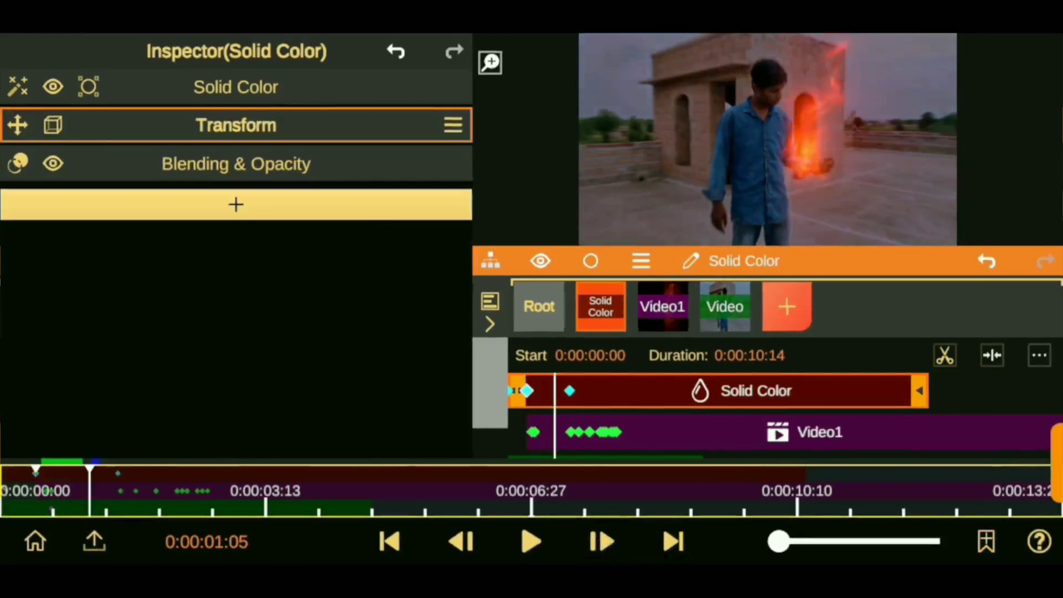
left_click(653, 537)
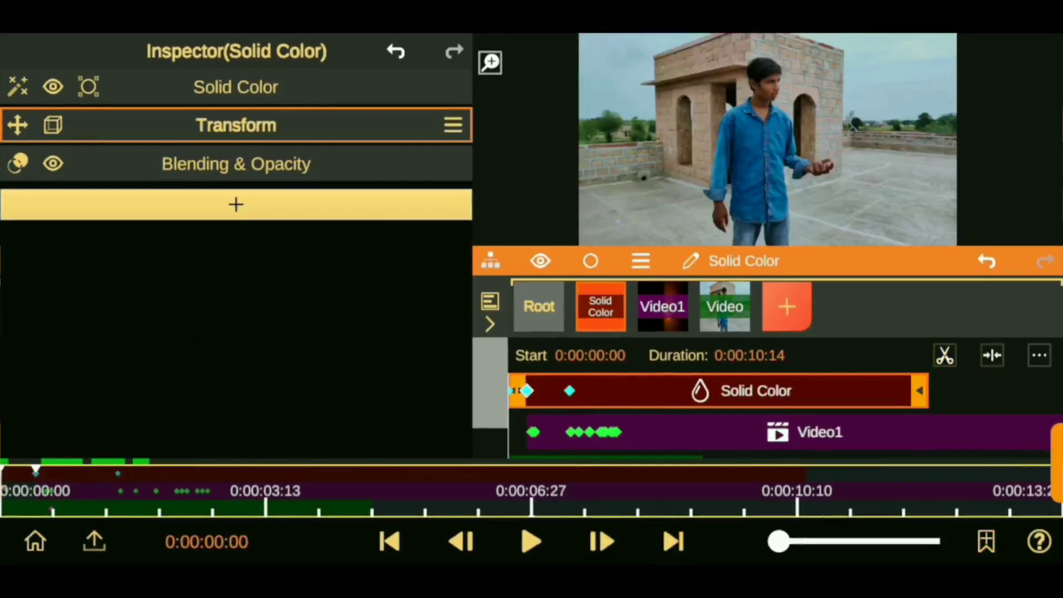
left_click(661, 539)
left_click(668, 541)
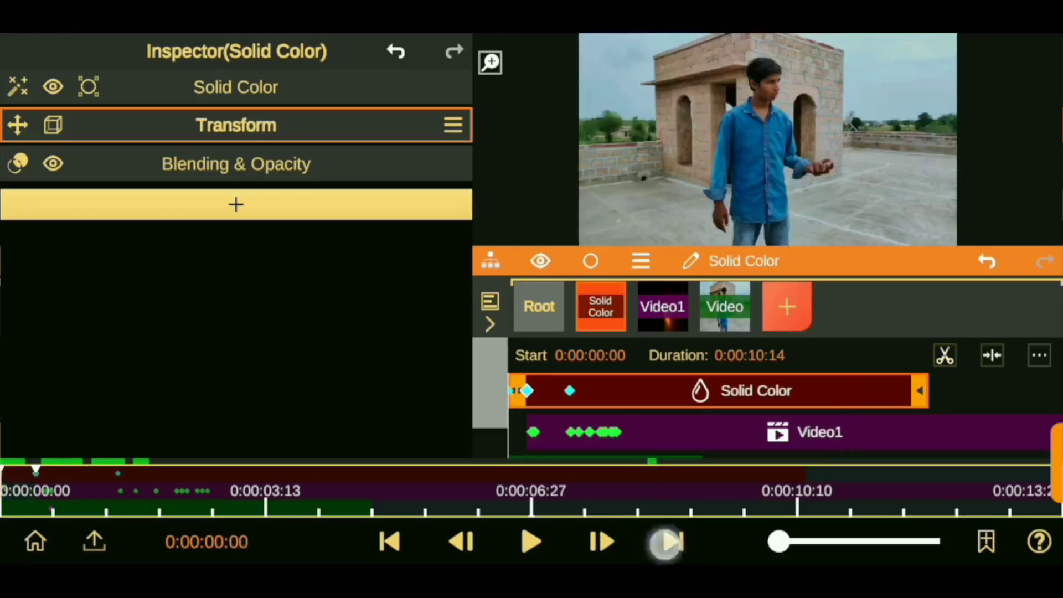
left_click(667, 541)
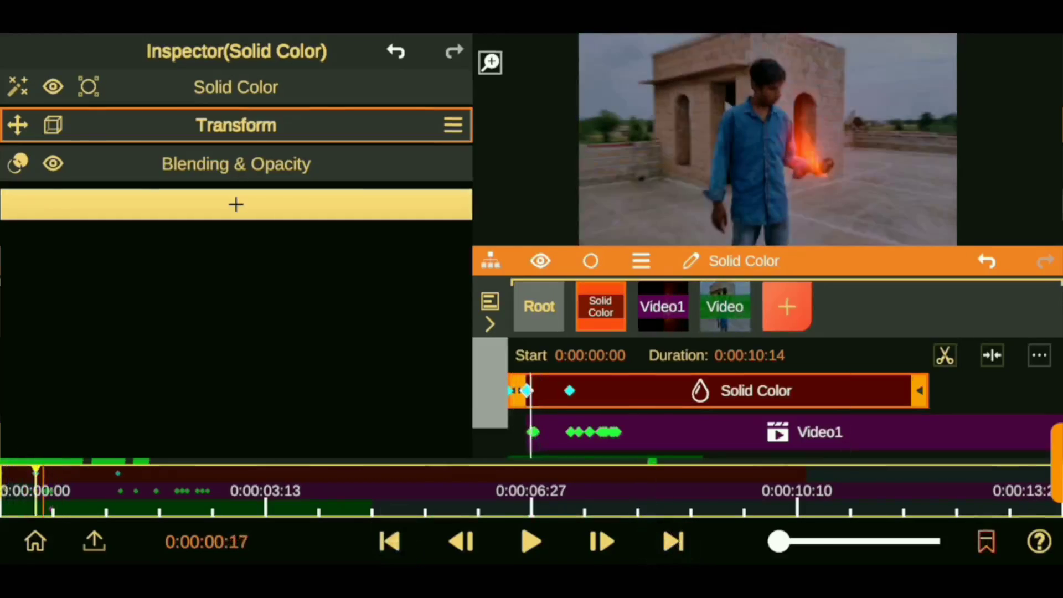
left_click(786, 306)
left_click(768, 363)
Add the Lens Flare15 layer with Screen blending at 0.37 opacity.
left_click(767, 232)
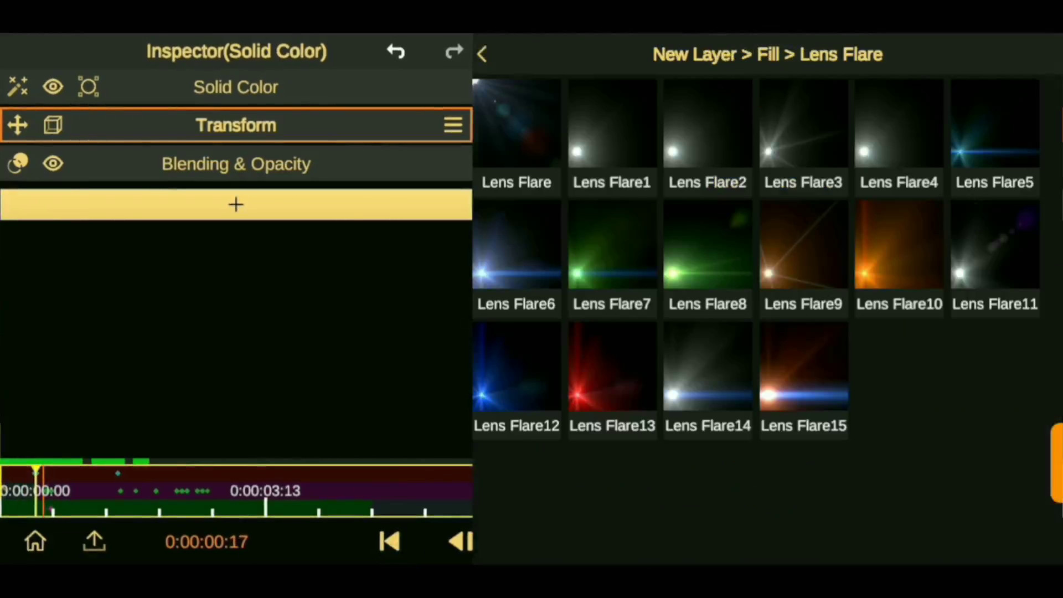
left_click(803, 382)
left_click(539, 306)
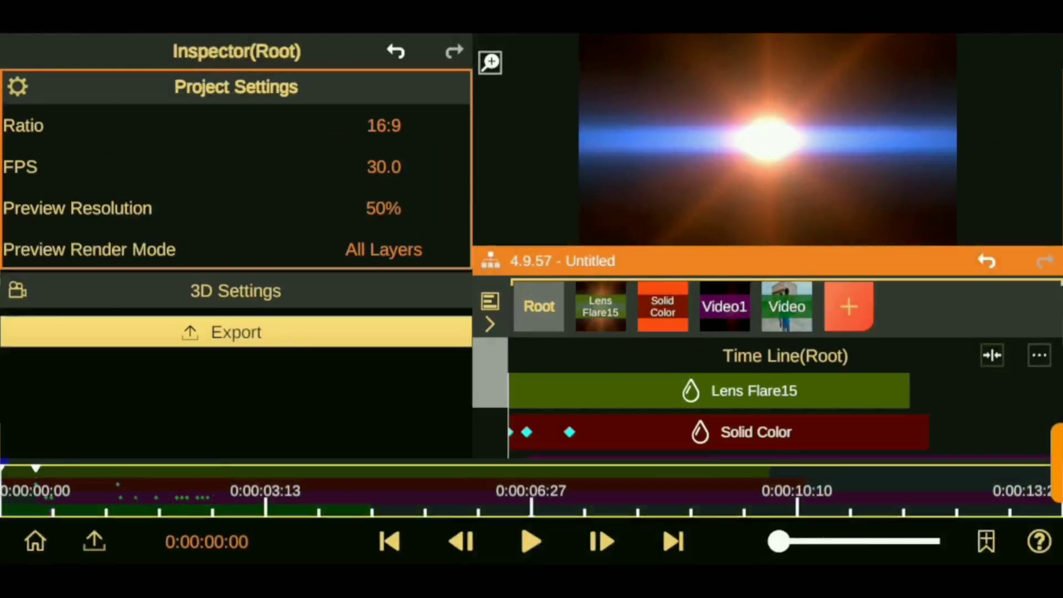
left_click(792, 390)
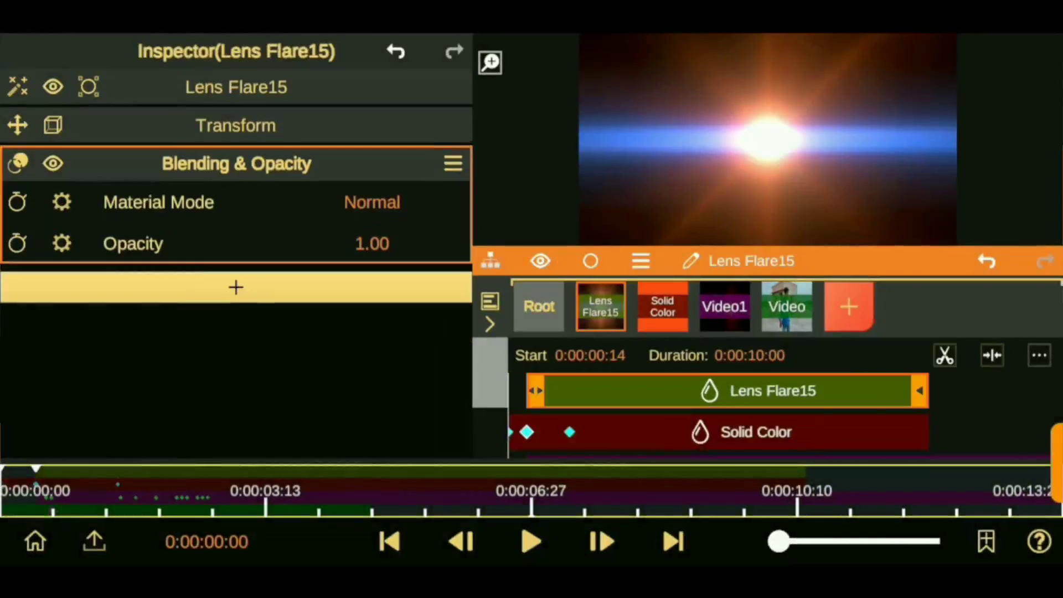
left_click(372, 202)
left_click(235, 450)
left_click_drag(177, 439, 387, 363)
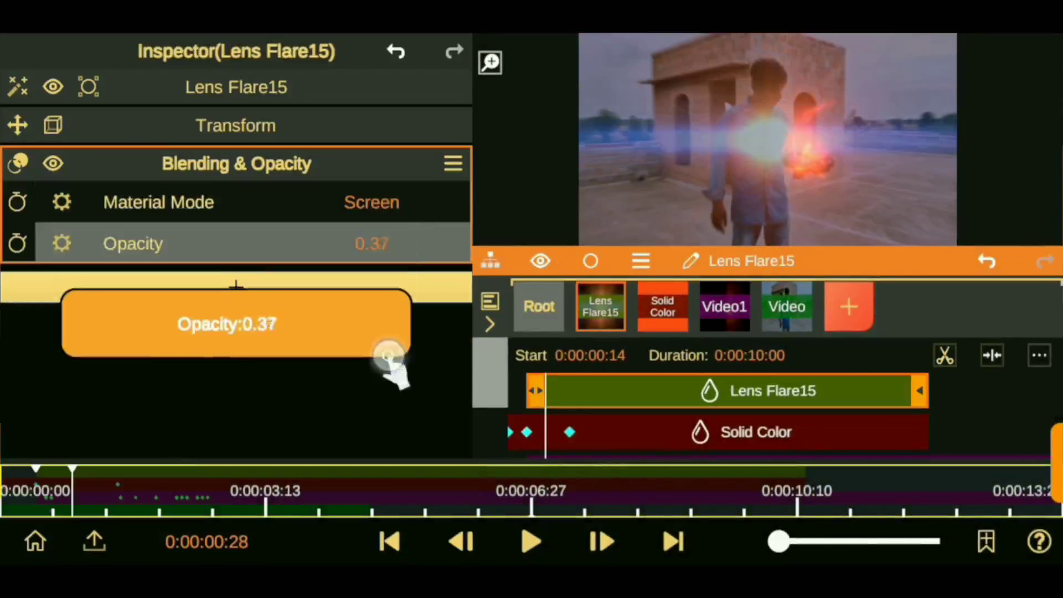
Sample the flare's tint from the fire and place it at 0.60/0.40 over the hand.
left_click(237, 86)
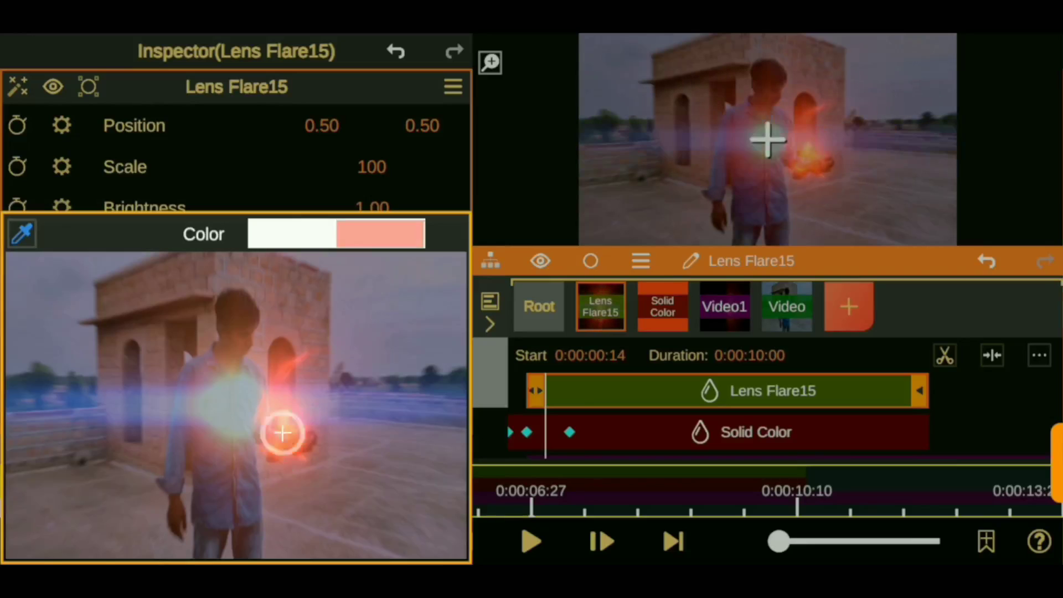
left_click_drag(297, 421, 280, 432)
left_click_drag(321, 125, 320, 118)
left_click_drag(422, 125, 422, 99)
left_click_drag(535, 390, 516, 391)
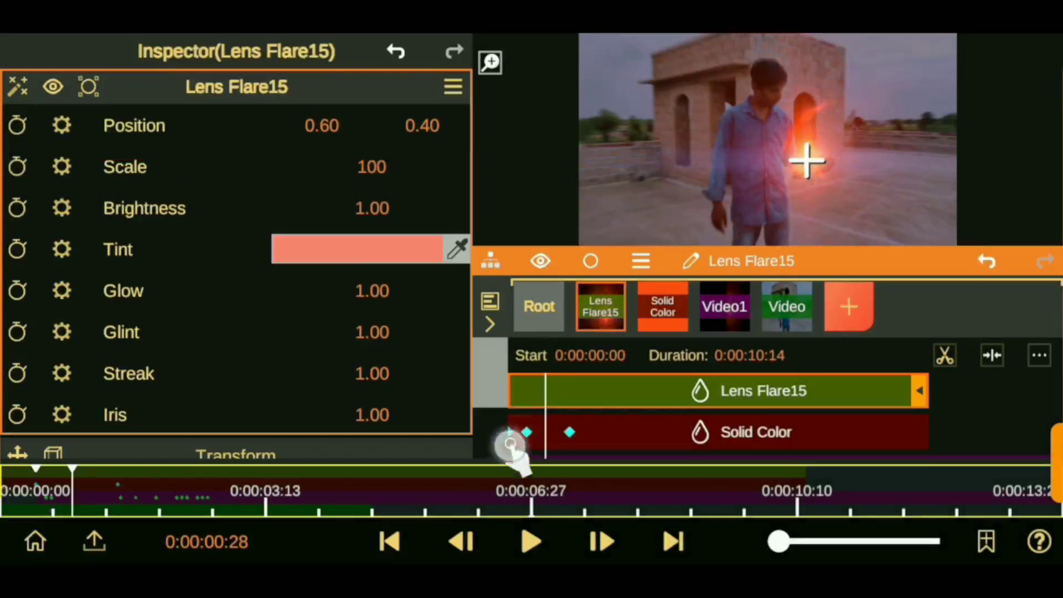
left_click_drag(52, 323, 53, 207)
left_click(142, 381)
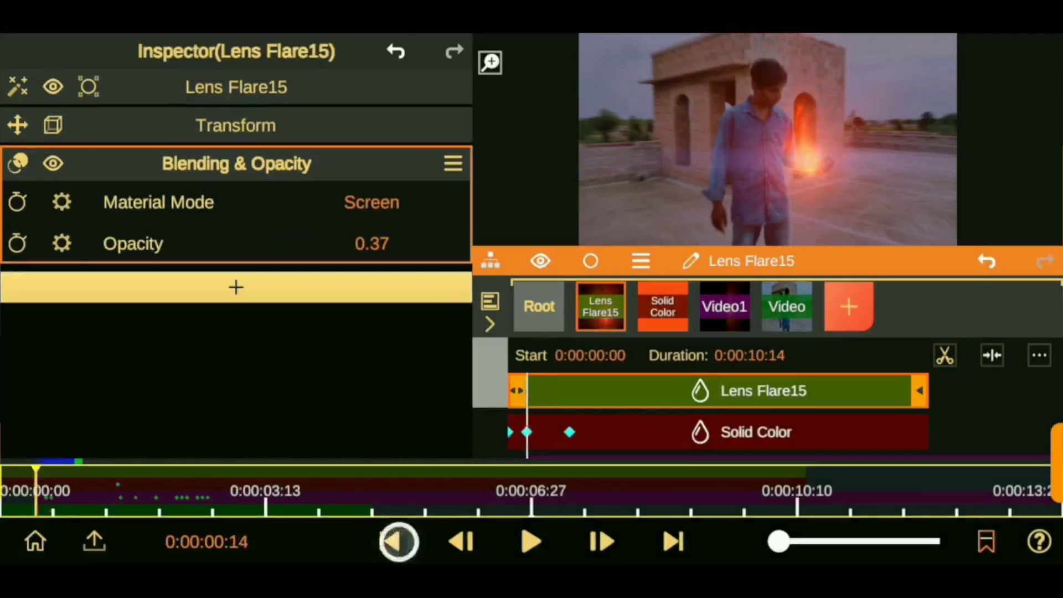
Keyframe Lens Flare15 opacity at 0 on the clip start, rising to 0.60 at 0:00:00:27.
left_click(398, 541)
left_click_drag(372, 244, 360, 507)
left_click(17, 244)
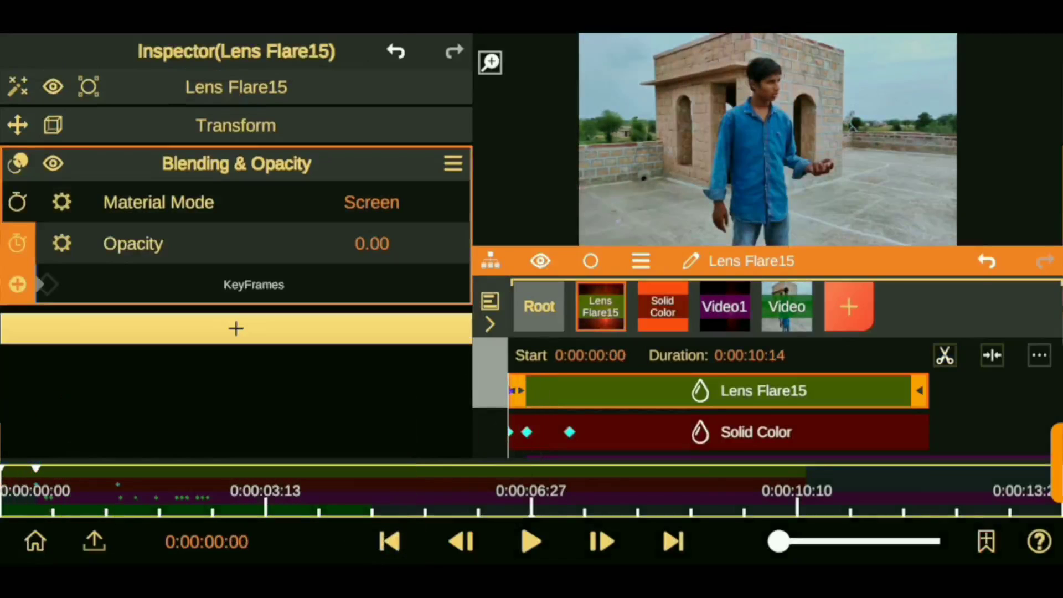
left_click(648, 527)
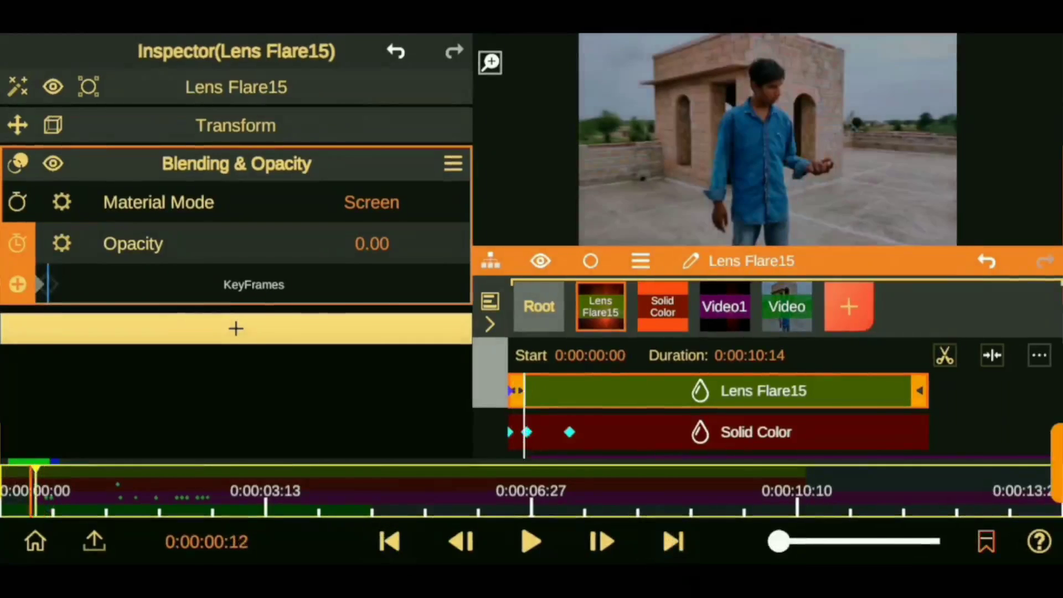
left_click_drag(778, 542, 782, 539)
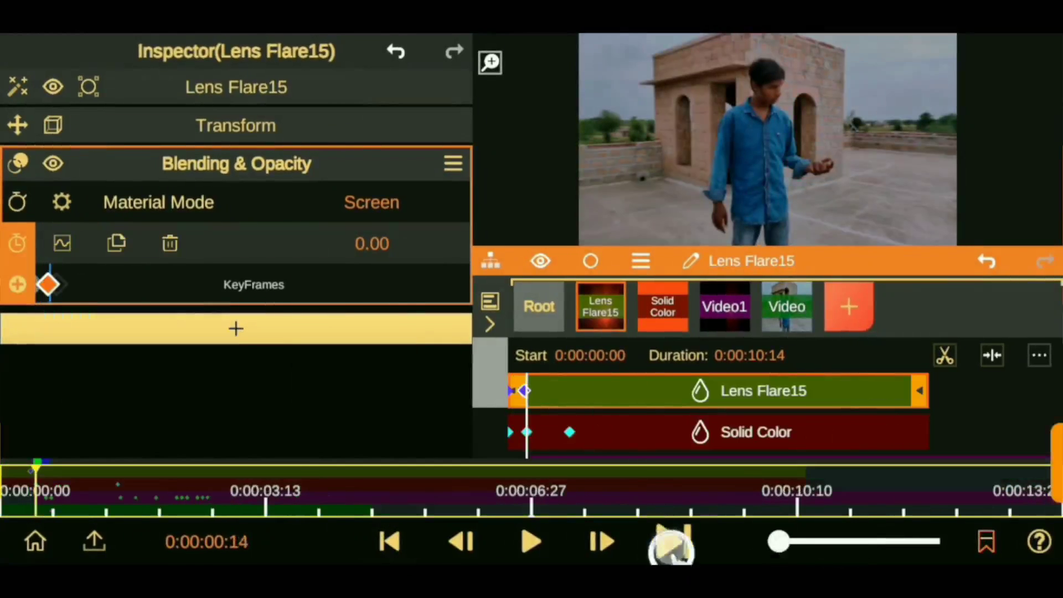
left_click(671, 541)
left_click_drag(372, 244, 386, 154)
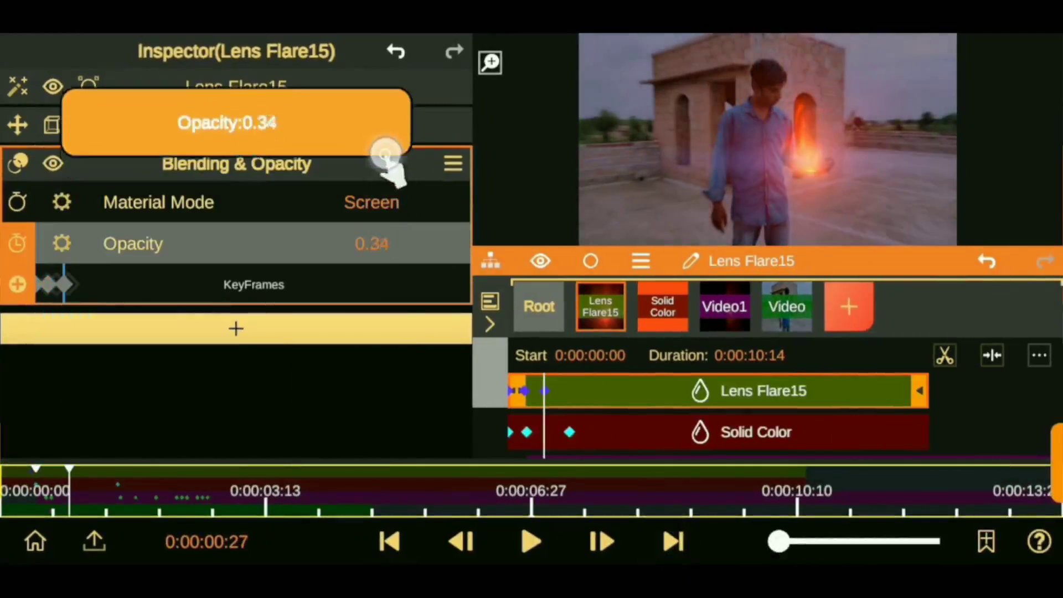
left_click_drag(372, 244, 388, 133)
left_click_drag(372, 244, 403, 227)
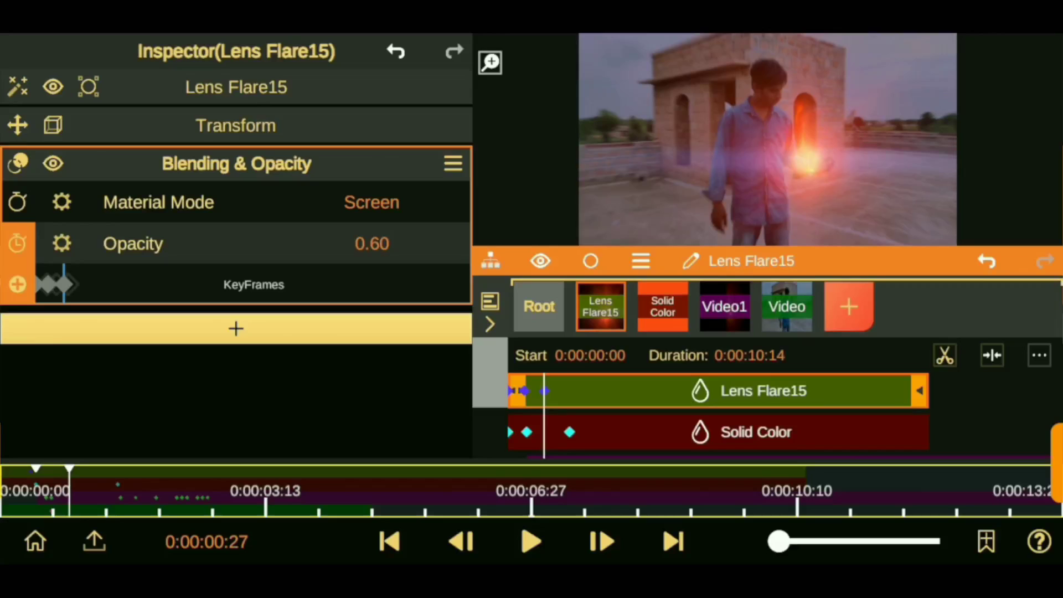
Set the flare's position to 0.62, brightness 0.80, scale 113, and start scale keyframing.
left_click(237, 87)
left_click_drag(321, 125, 332, 111)
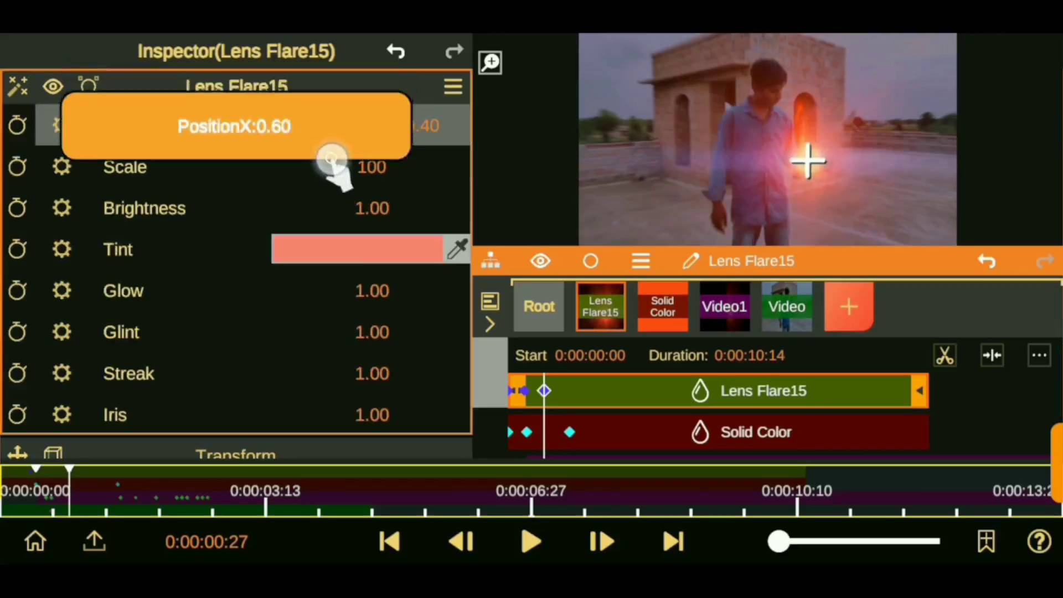
mouse_move(372, 249)
left_mouse_down()
mouse_move(399, 346)
mouse_move(396, 205)
mouse_move(395, 258)
left_mouse_up()
left_click_drag(372, 207, 387, 182)
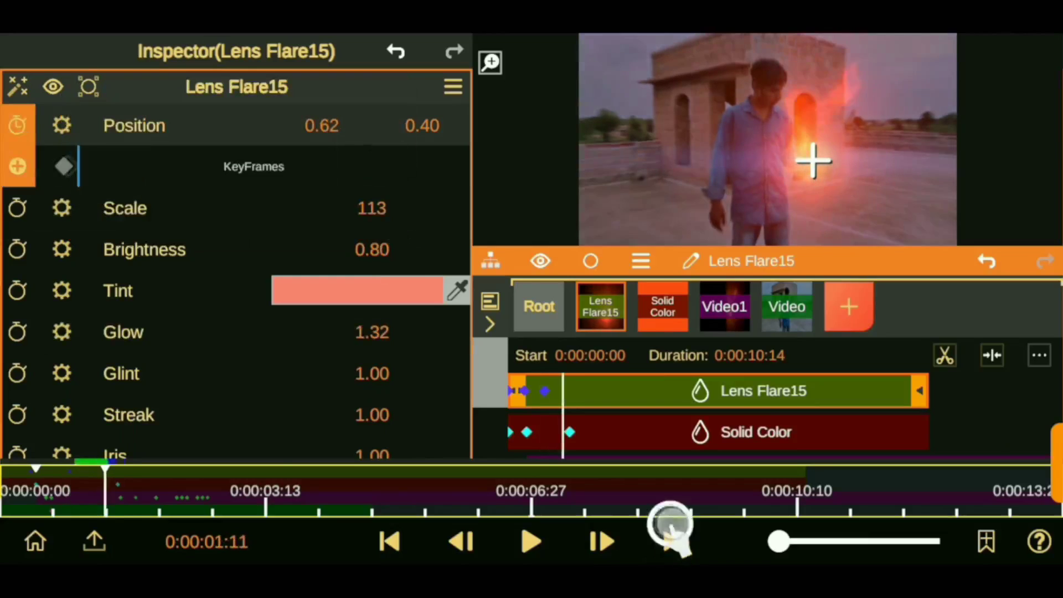
left_click(19, 244)
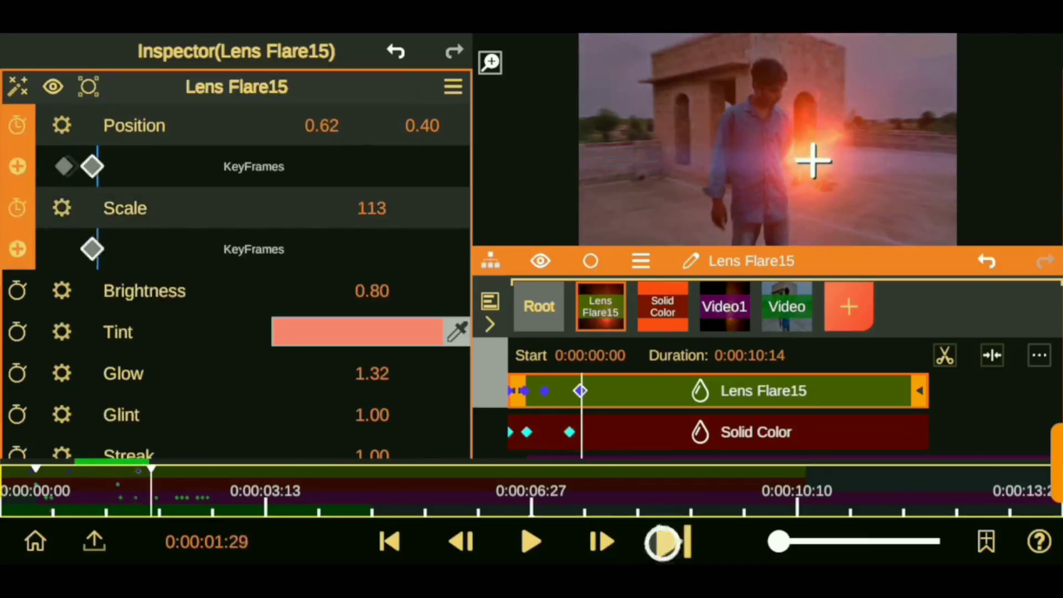
Keyframe the flare following the hand, shrinking its scale to 102 then 98.
mouse_move(322, 125)
left_mouse_down()
mouse_move(332, 142)
mouse_move(340, 133)
left_mouse_up()
left_click(681, 526)
left_click_drag(371, 208, 359, 211)
left_click(673, 541)
left_click_drag(421, 125, 427, 142)
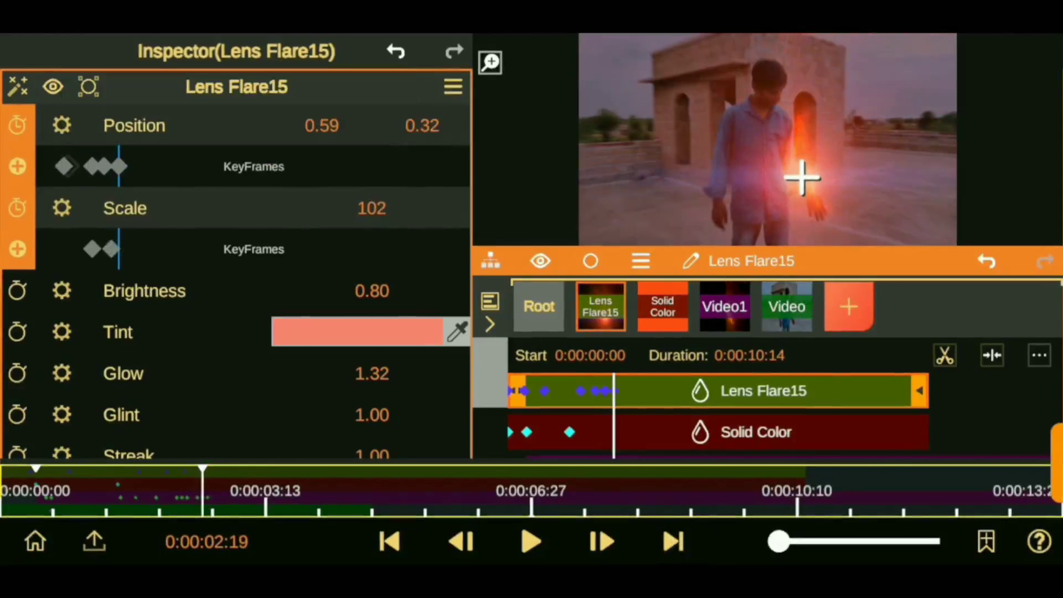
left_click_drag(372, 207, 392, 249)
left_click(674, 541)
Boost the flare's iris to 1.49 and set brightness to 0.92 at 0:00:03:29.
left_click_drag(372, 290, 396, 237)
scroll(238, 277, "down", 3)
left_click_drag(377, 395, 410, 324)
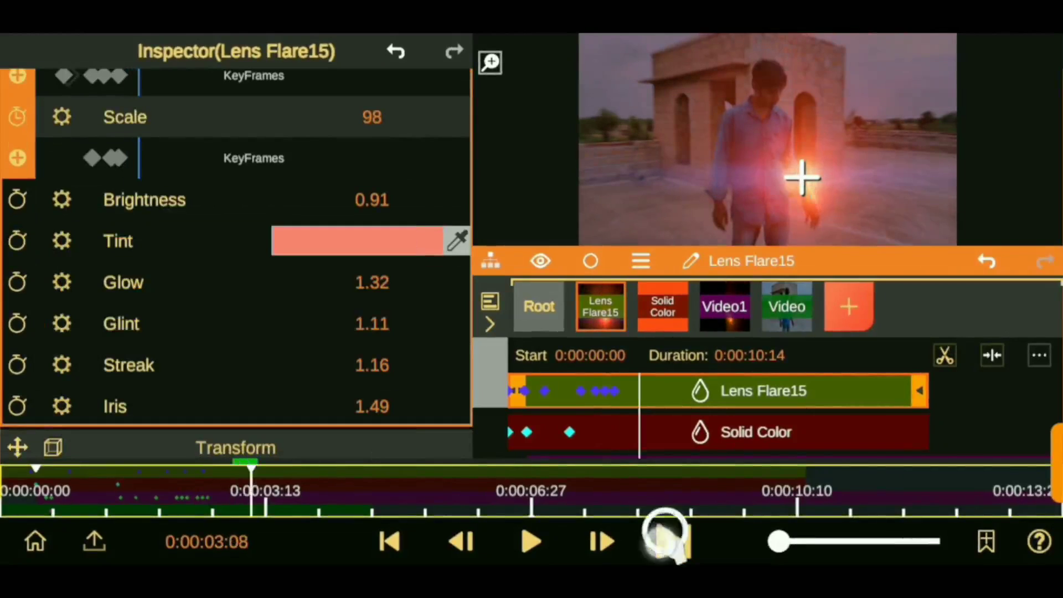
left_click(673, 542)
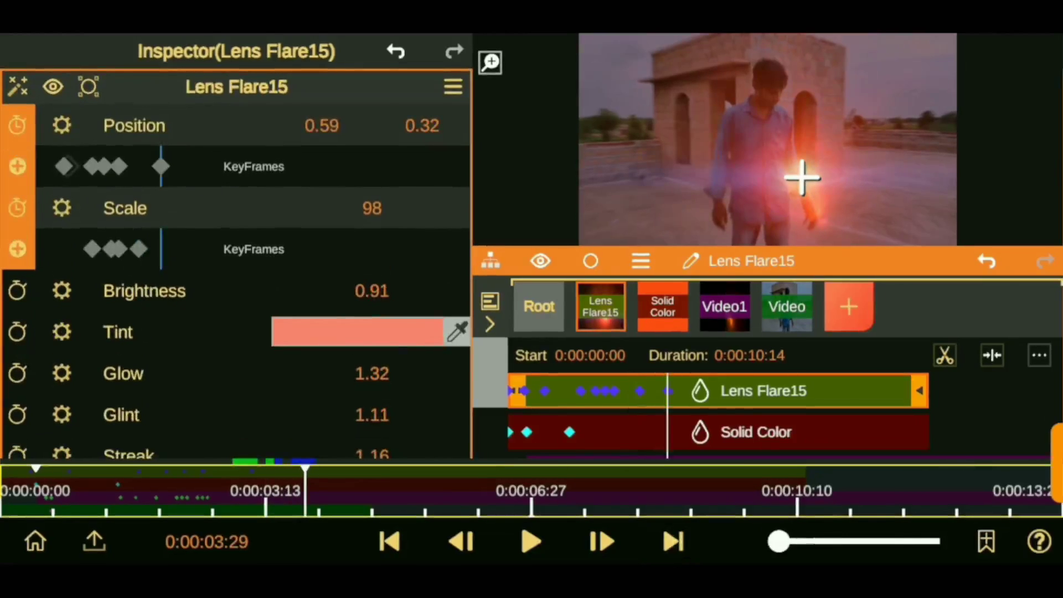
left_click_drag(371, 291, 379, 280)
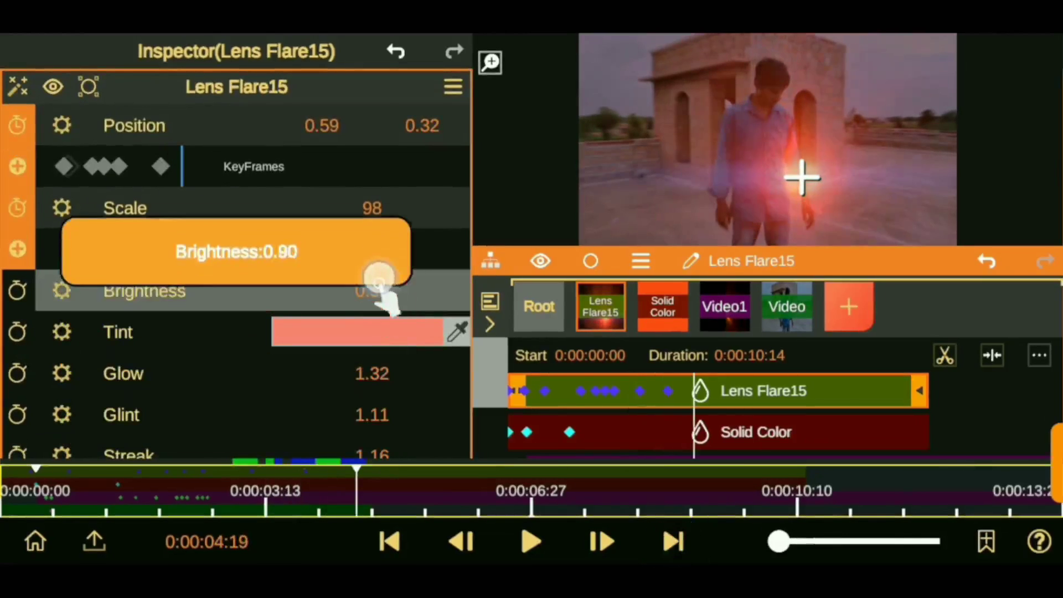
scroll(237, 276, "down", 2)
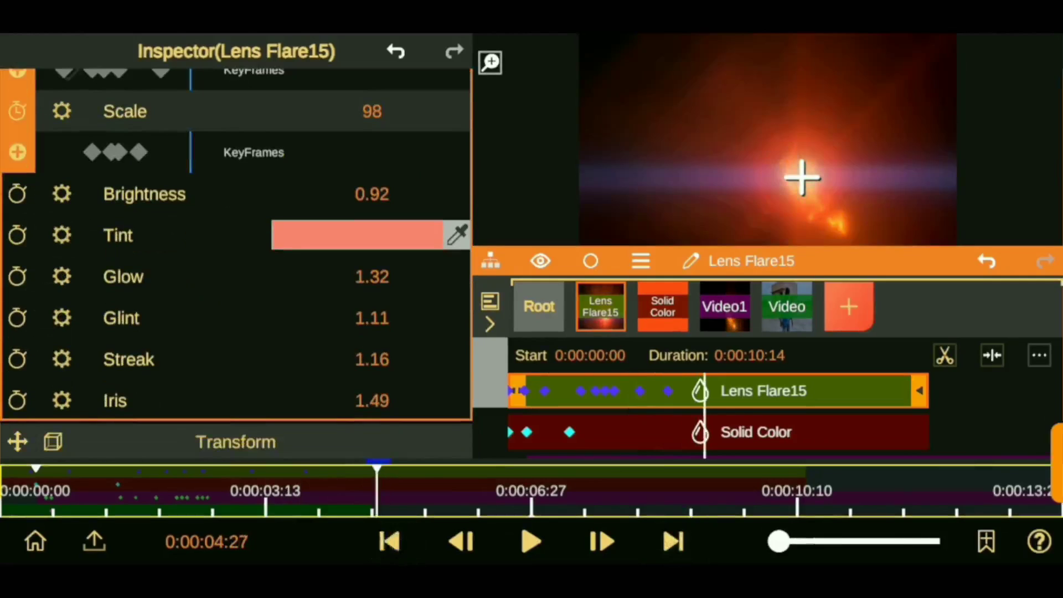
scroll(236, 250, "up", 3)
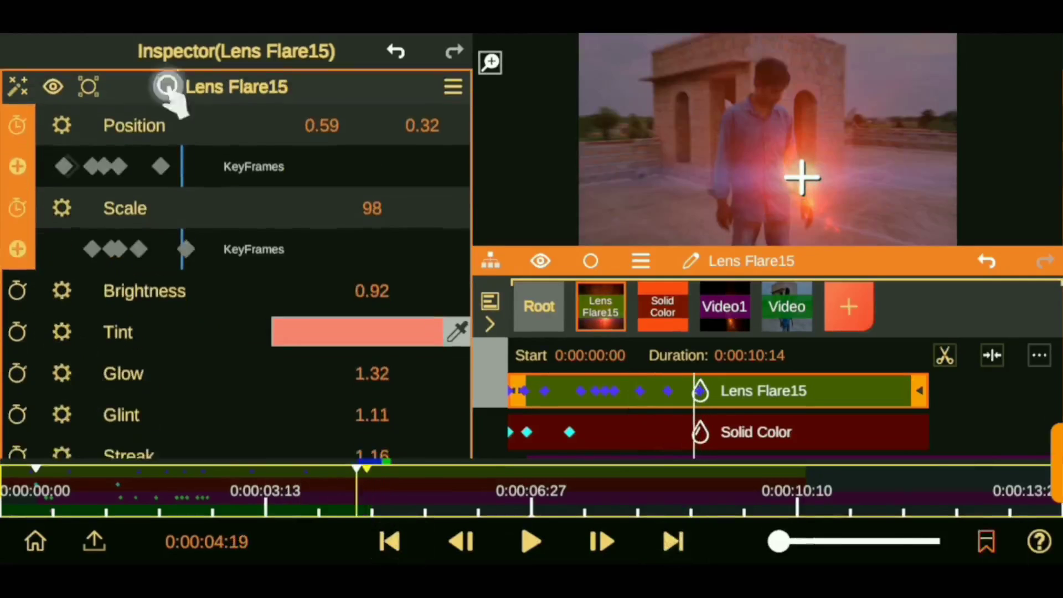
left_click(236, 87)
left_click_drag(372, 244, 387, 294)
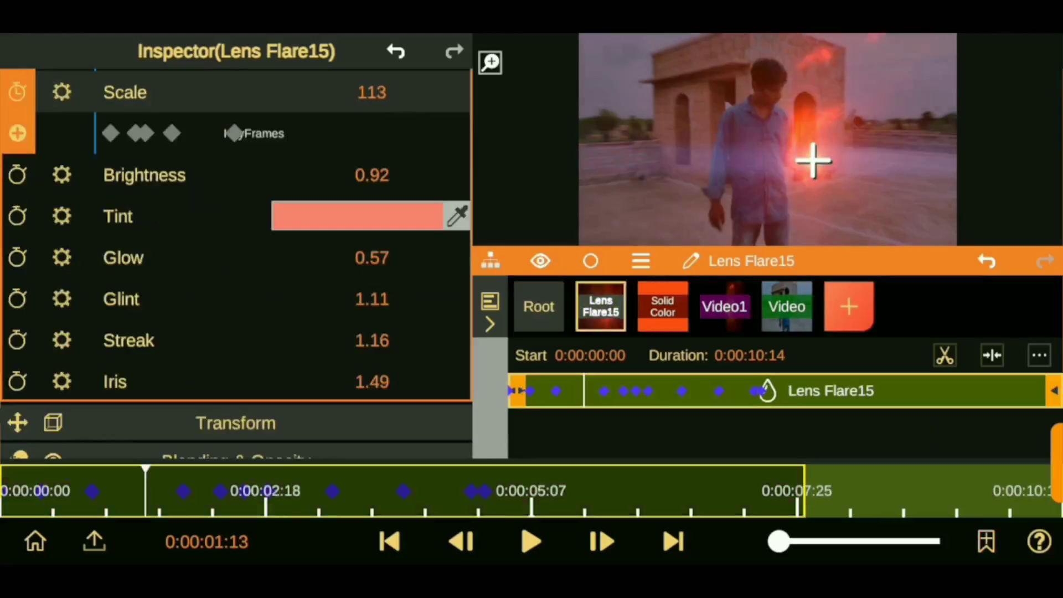
scroll(237, 263, "up", 3)
left_click(237, 87)
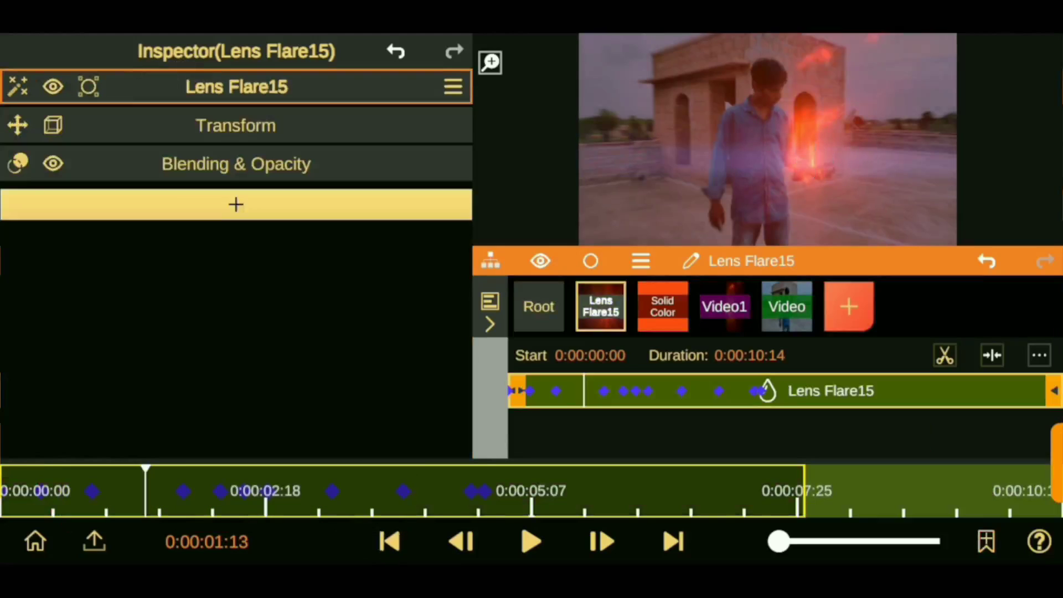
Play back the whole project from the start to review the flare.
left_click(534, 306)
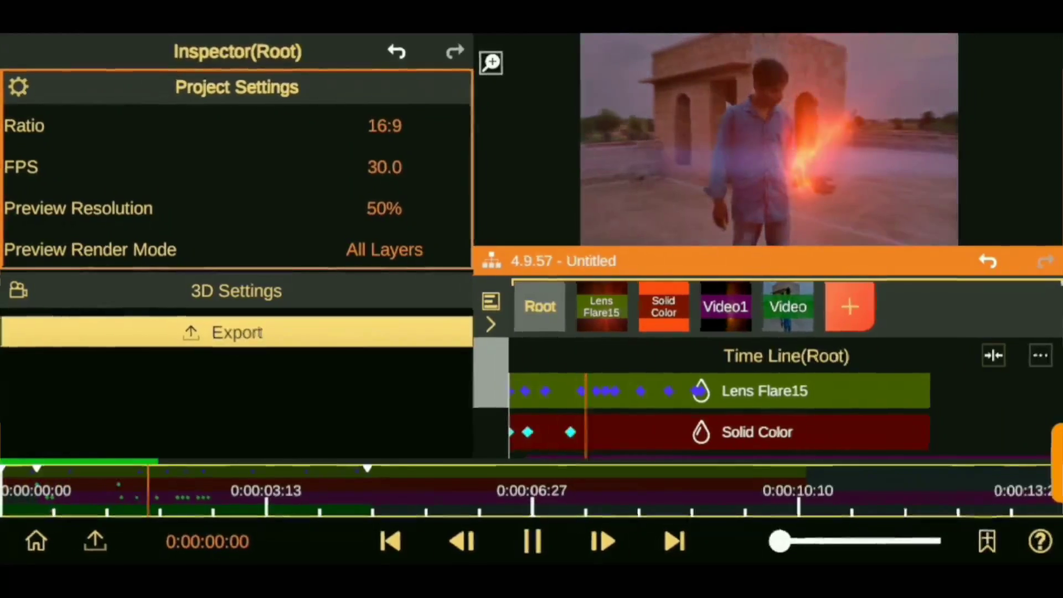
left_click(532, 541)
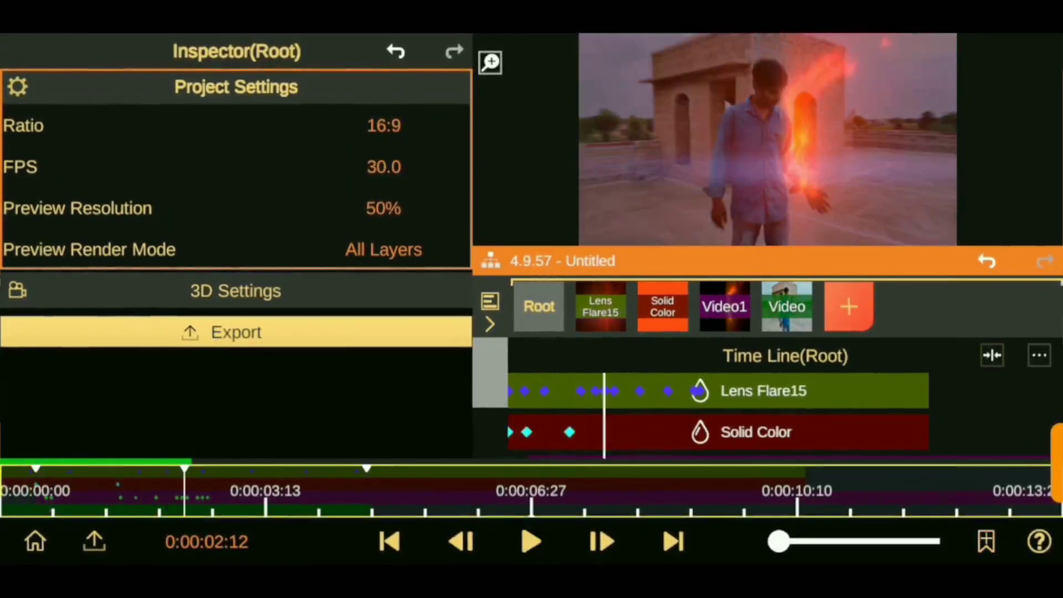
left_click(43, 463)
left_click(531, 542)
Cut Lens Flare15's Glow to 0.05, Iris to 0.37 and Streak to 0.69 at 0:00:01:24.
left_click(764, 391)
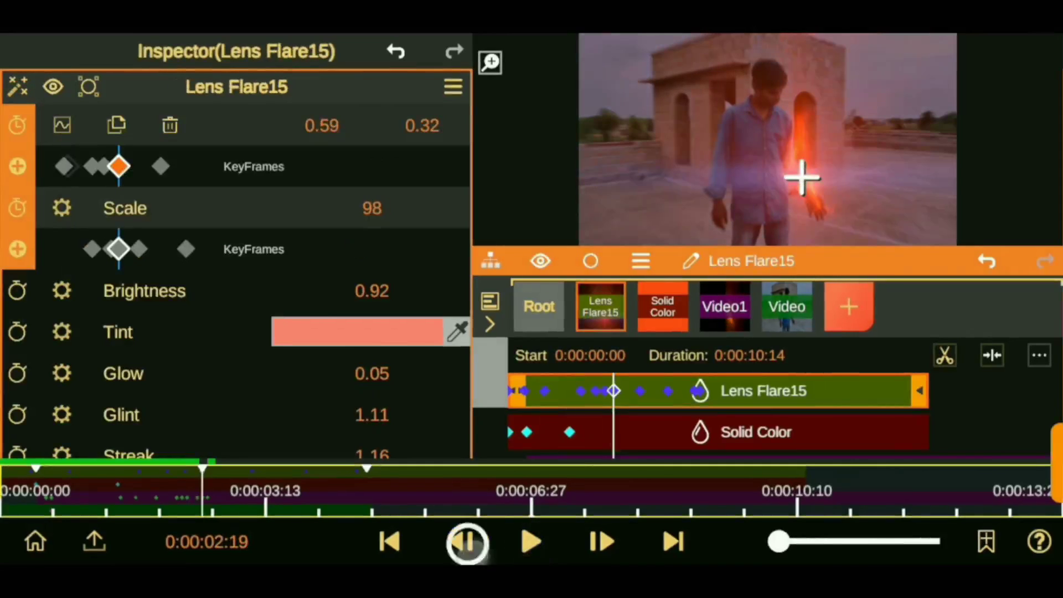
left_click(467, 543)
left_click_drag(778, 541, 859, 542)
left_click(19, 488)
mouse_move(332, 133)
left_mouse_down()
mouse_move(339, 210)
mouse_move(319, 177)
left_mouse_up()
scroll(235, 249, "down", 3)
mouse_move(371, 353)
left_mouse_down()
mouse_move(332, 352)
mouse_move(392, 517)
left_mouse_up()
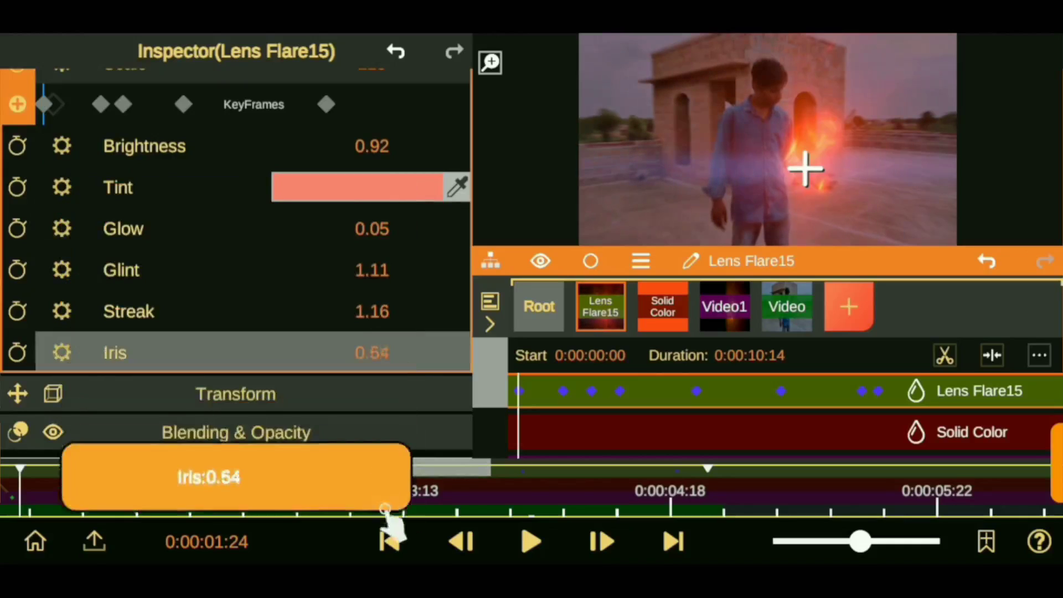
left_click_drag(355, 353, 308, 276)
left_click_drag(370, 312, 382, 371)
scroll(236, 249, "down", 2)
scroll(236, 250, "up", 5)
Turn on Position and Scale keyframing in Lens Flare15's Transform near the clip start.
scroll(236, 249, "down", 5)
left_click(146, 359)
left_click_drag(860, 541, 777, 542)
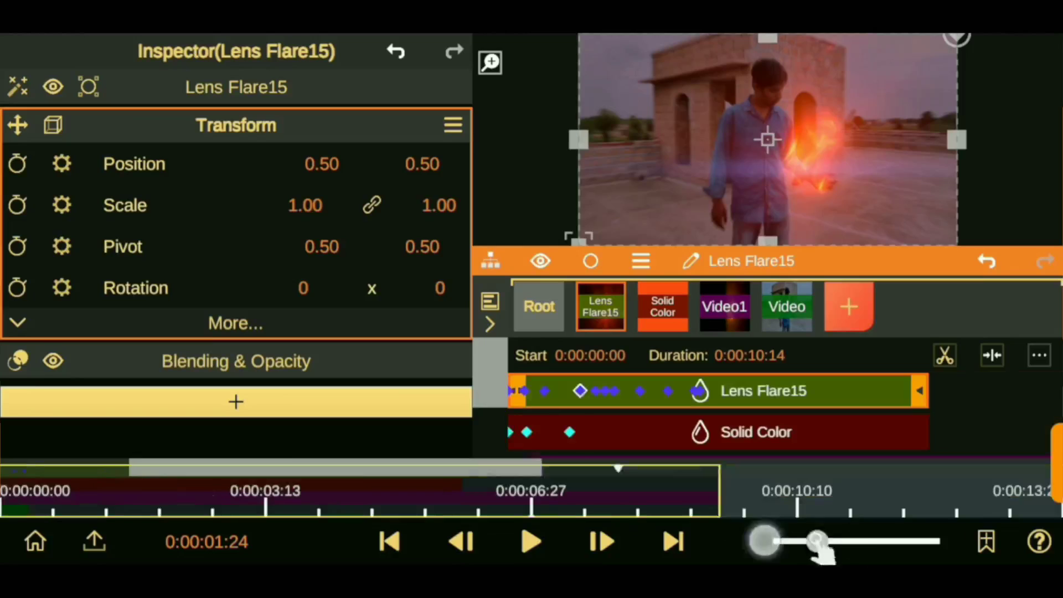
left_click(531, 542)
left_click(17, 164)
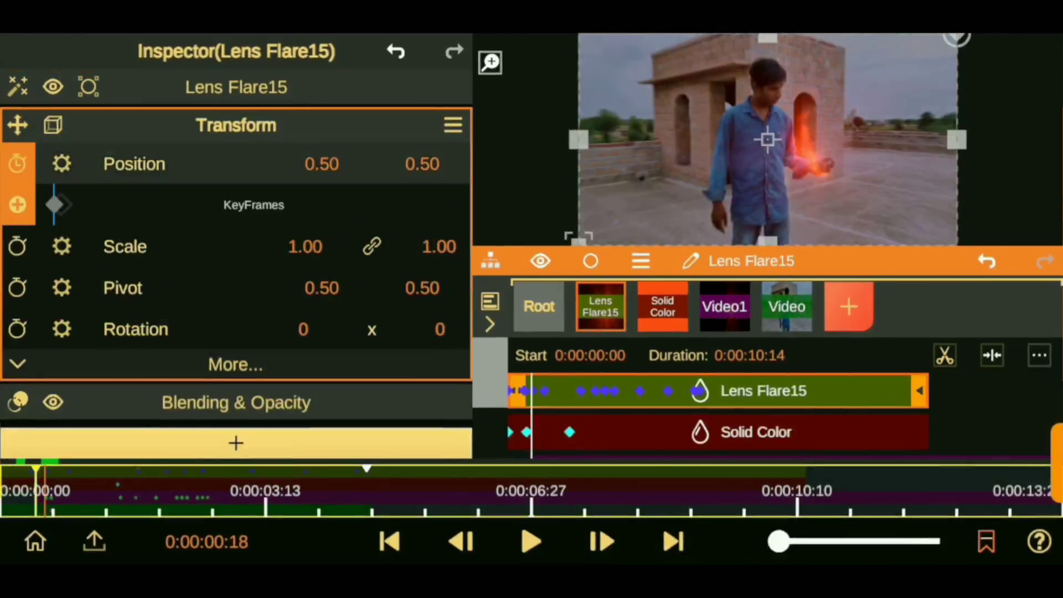
left_click(18, 243)
left_click(670, 541)
left_click(674, 542)
Keyframe the layer's position to 0.48 vertically, then 0.55/0.45 at 0:00:01:26.
mouse_move(426, 164)
left_mouse_down()
mouse_move(434, 173)
mouse_move(449, 160)
mouse_move(432, 166)
left_mouse_up()
left_click(674, 542)
mouse_move(327, 164)
left_mouse_down()
mouse_move(336, 170)
mouse_move(345, 153)
left_mouse_up()
left_click_drag(428, 152, 330, 202)
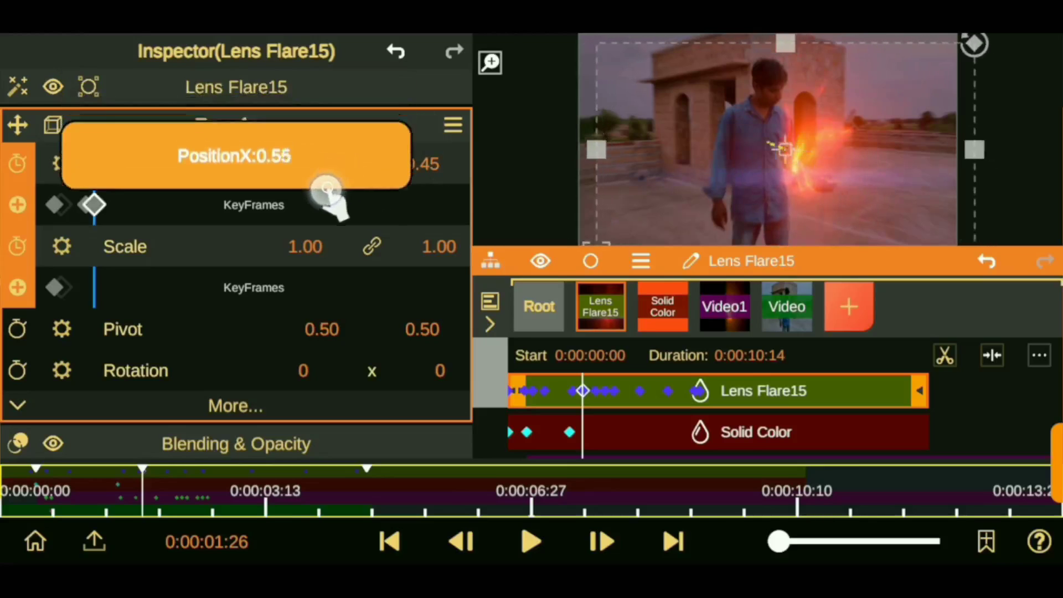
left_click(672, 541)
Check the flare and opacity settings at 0:00:02:18 and 0:00:01:08, then return to Root.
left_click(182, 86)
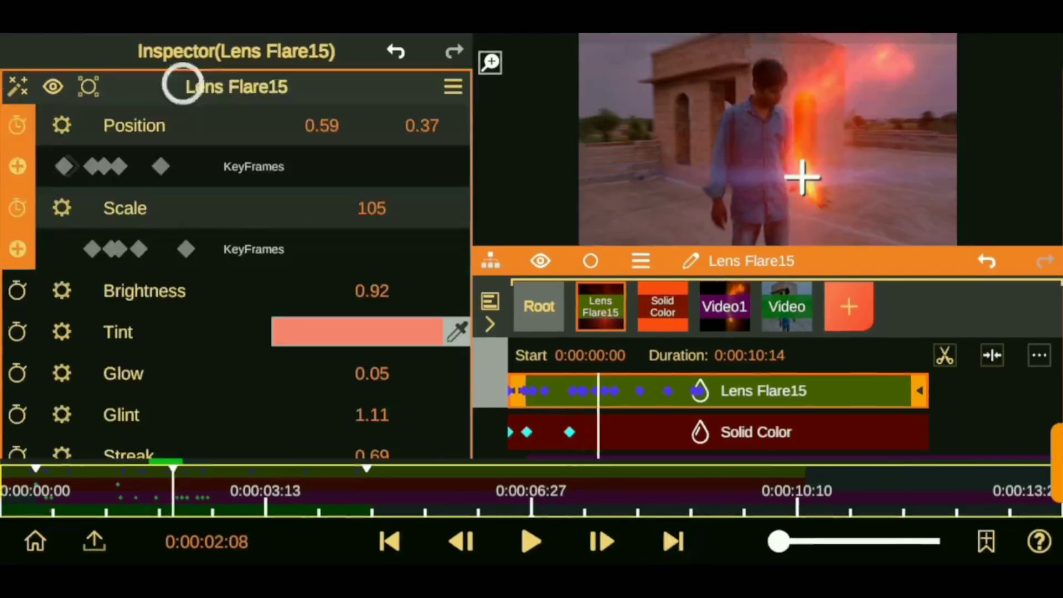
left_click(356, 200)
left_click(236, 86)
left_click(236, 164)
left_click(672, 541)
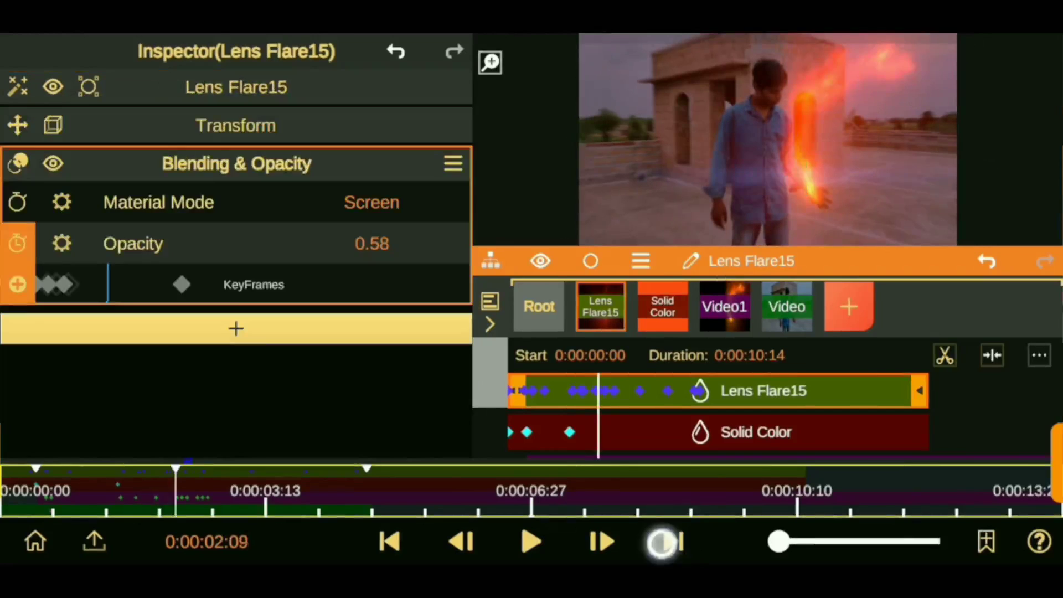
left_click(97, 490)
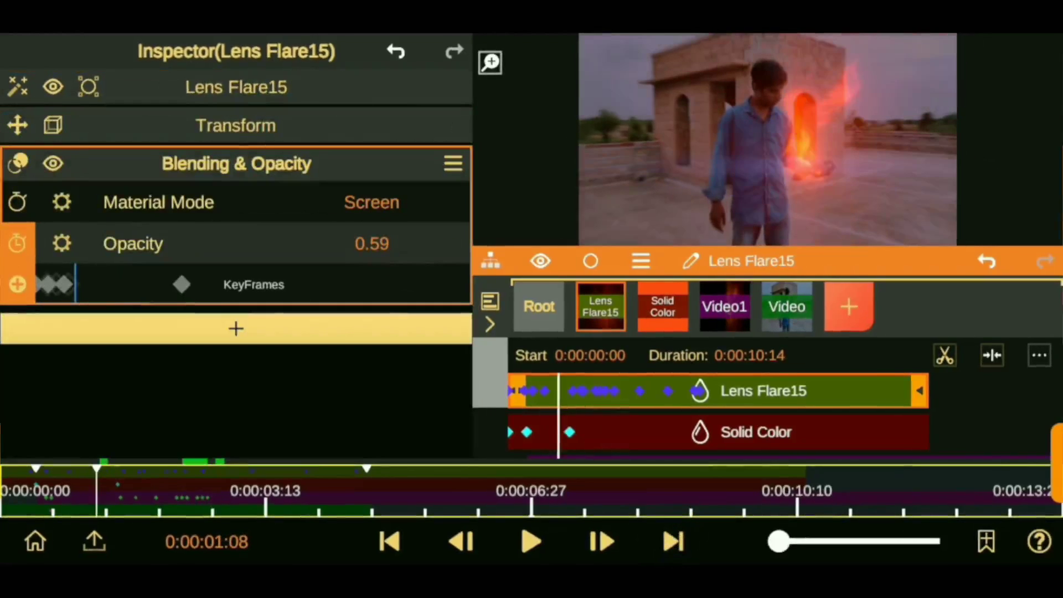
left_click(538, 307)
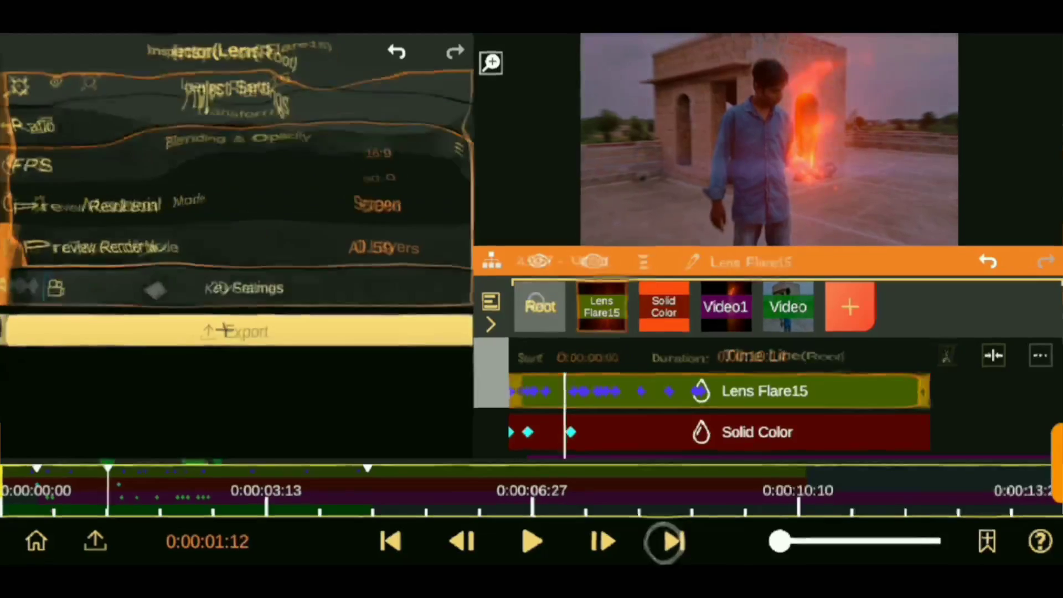
Add a media clip as the new Video2 fire layer and preview the composite.
left_click(846, 307)
left_click(948, 107)
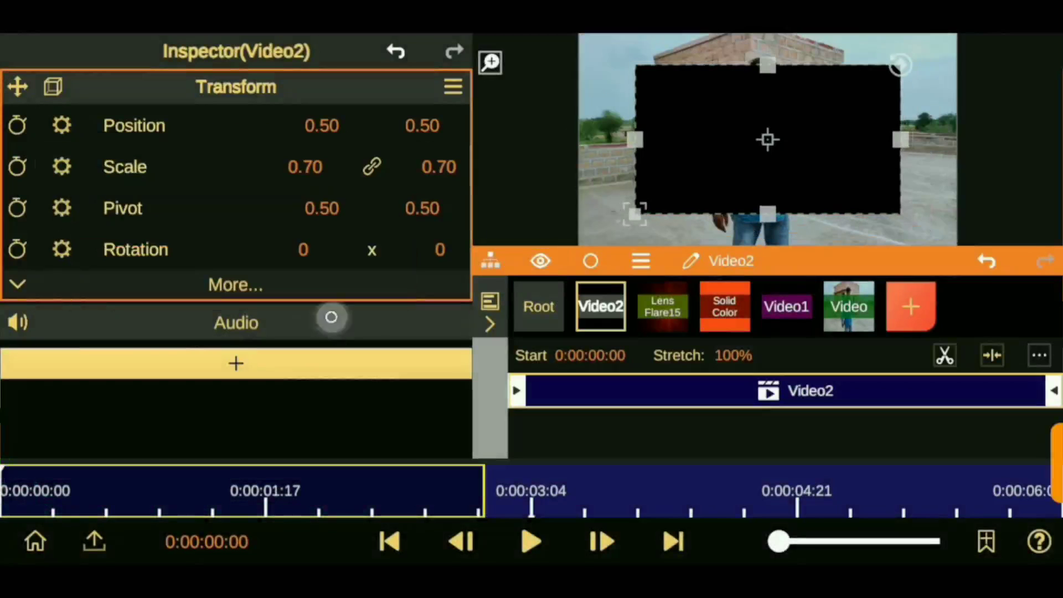
left_click(672, 541)
left_click(506, 305)
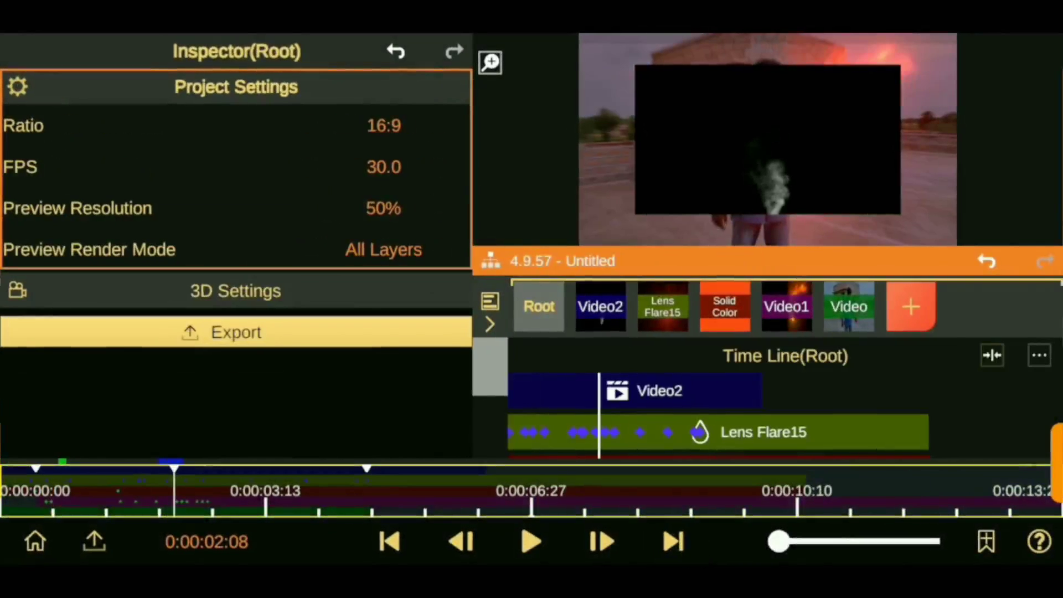
left_click(601, 306)
Widen Video2 to about 0.86, set Screen blending, and move it over the burning hand.
left_click_drag(304, 167, 439, 189)
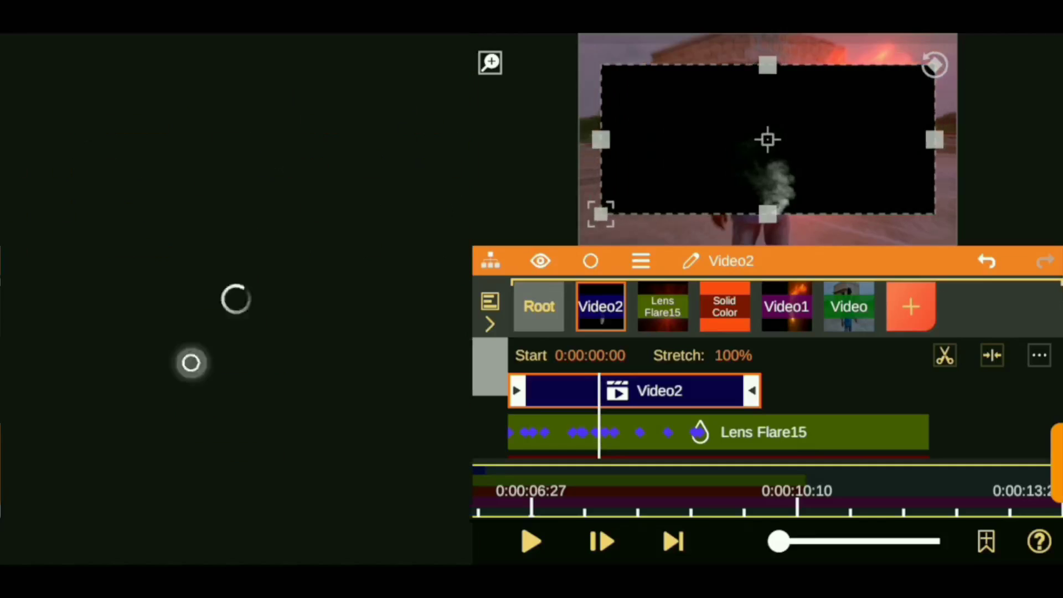
left_click(193, 454)
left_click(236, 86)
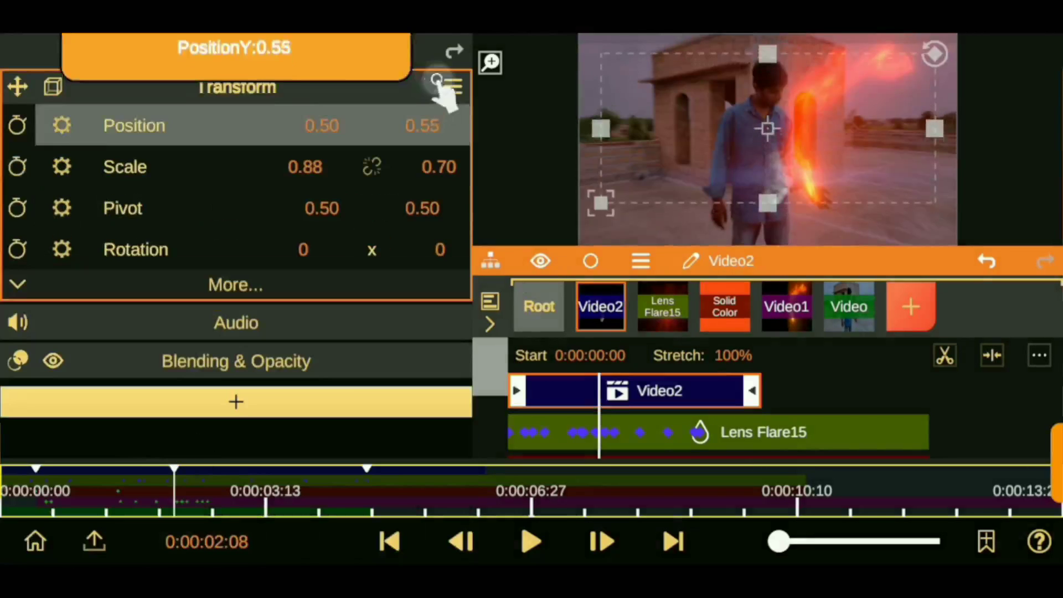
left_click_drag(439, 88, 427, 88)
left_click(236, 354)
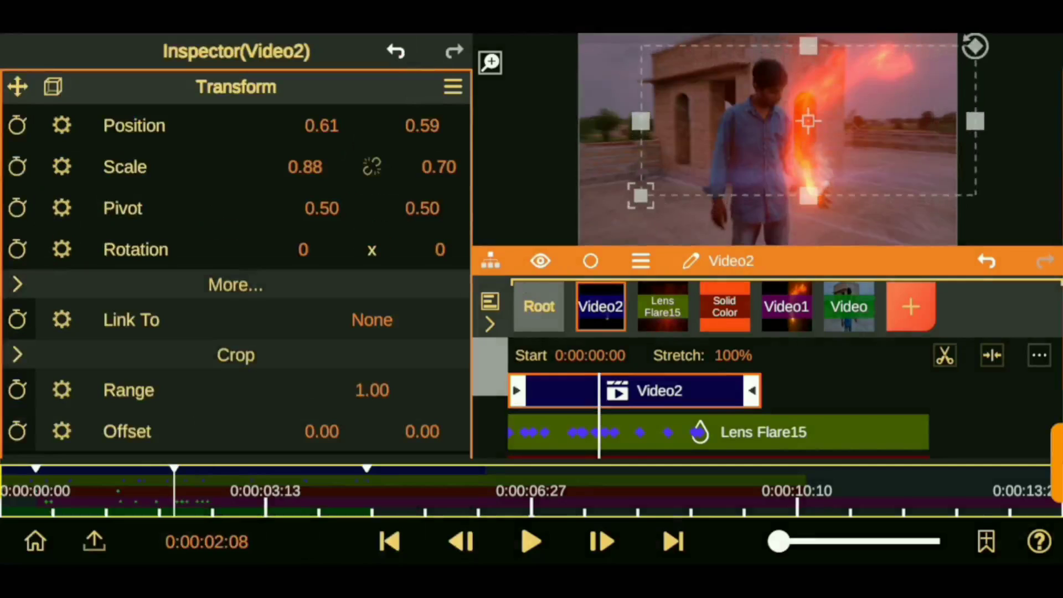
left_click_drag(321, 125, 316, 142)
left_click_drag(44, 487, 18, 487)
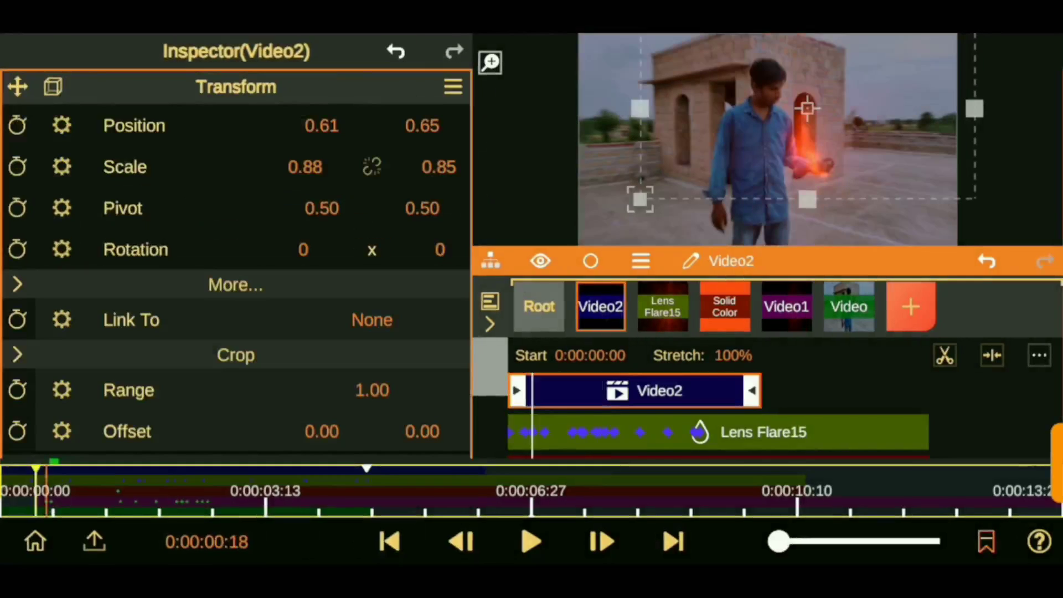
Delay the fire clip's start by seven frames and preview the shifted timing.
left_click_drag(645, 391, 655, 394)
left_click(664, 541)
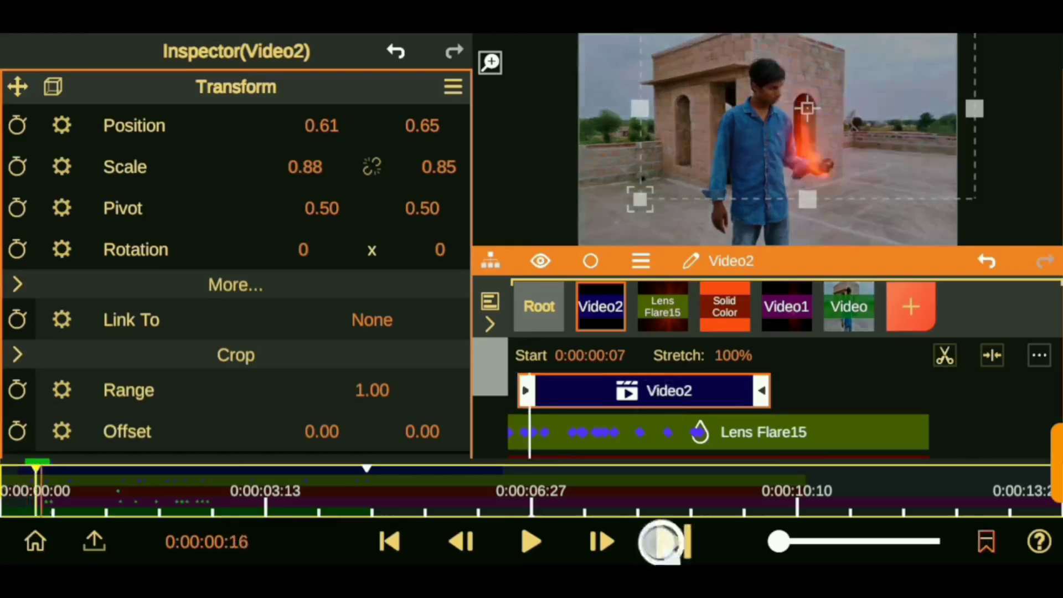
left_click(664, 541)
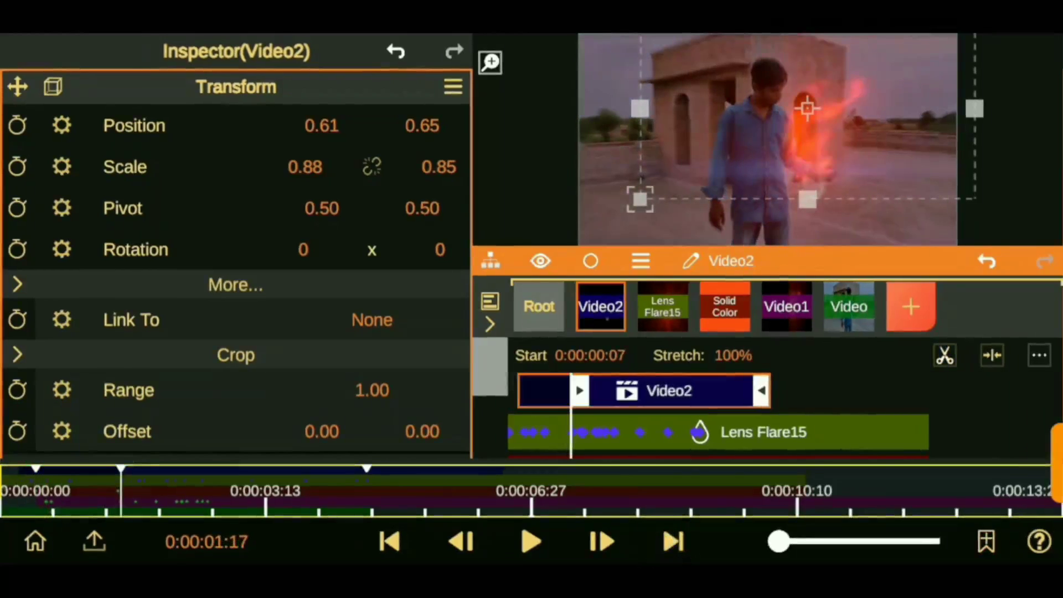
left_click(996, 390)
left_click(600, 446)
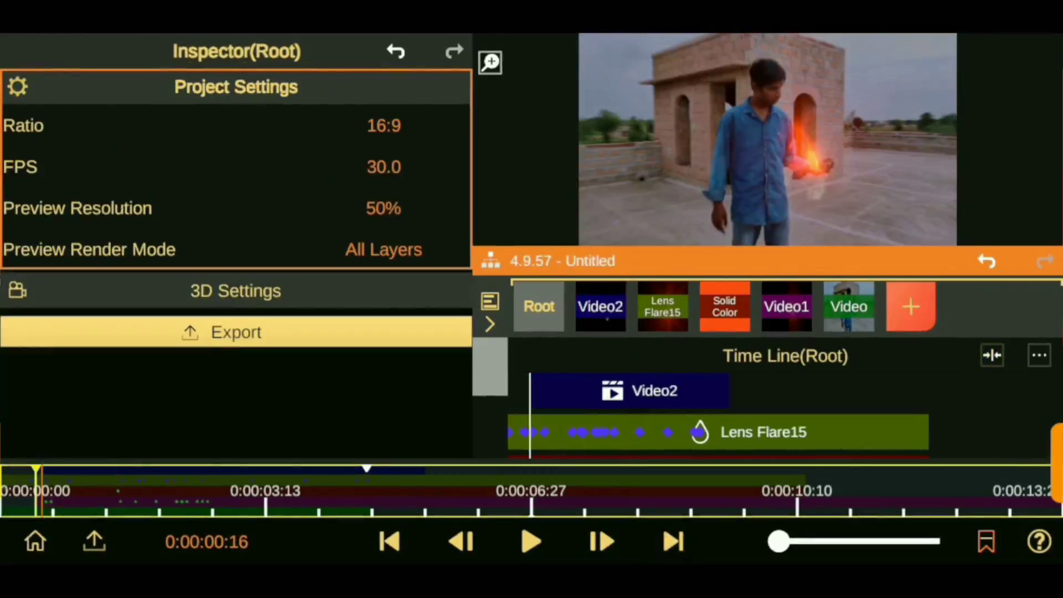
left_click(667, 541)
left_click(667, 541)
Scale Video2 to 1.25×1.00 at 0.57/0.81, keyframing its position, scale and rotation.
left_click(659, 384)
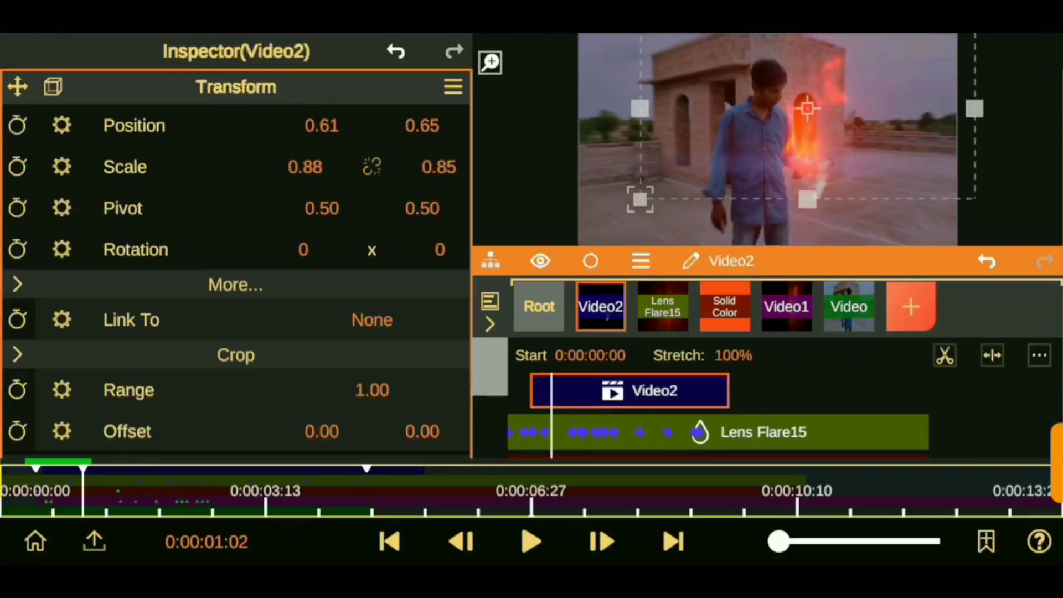
left_click_drag(302, 165, 294, 147)
left_click(667, 512)
left_click(38, 470)
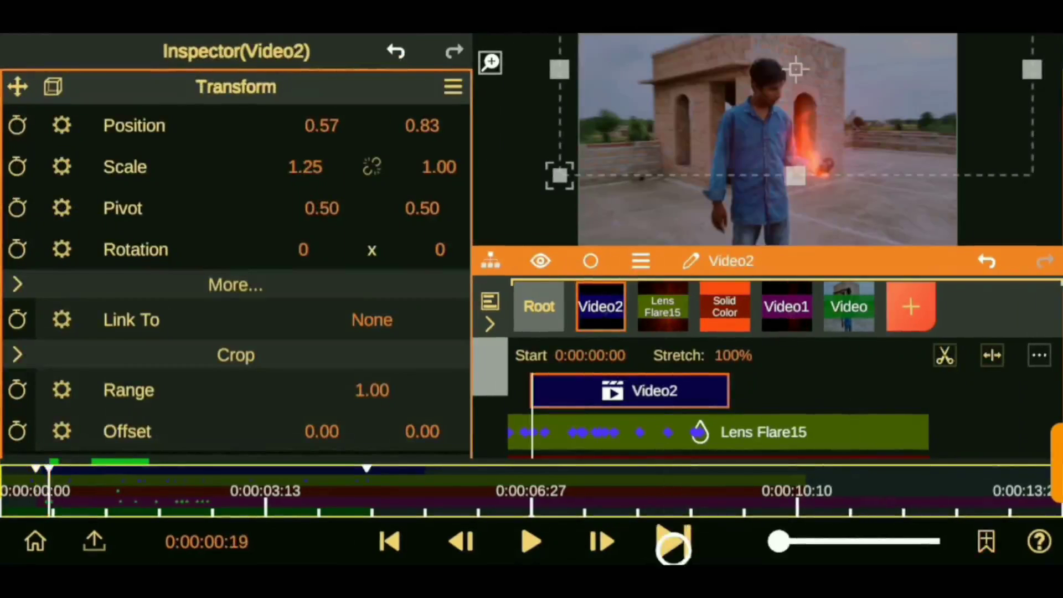
left_click(673, 545)
left_click_drag(434, 124, 340, 130)
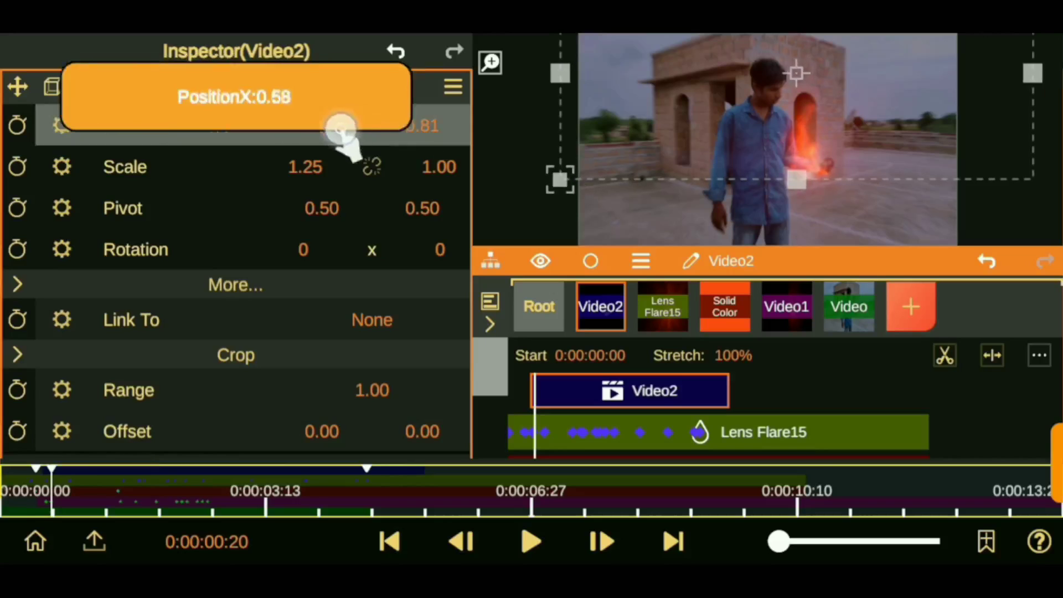
left_click(17, 125)
left_click(17, 208)
left_click(17, 332)
On the next frame, keyframe the fire layer narrower, shifted left, raised to 0.80 and stretched taller.
left_click(676, 540)
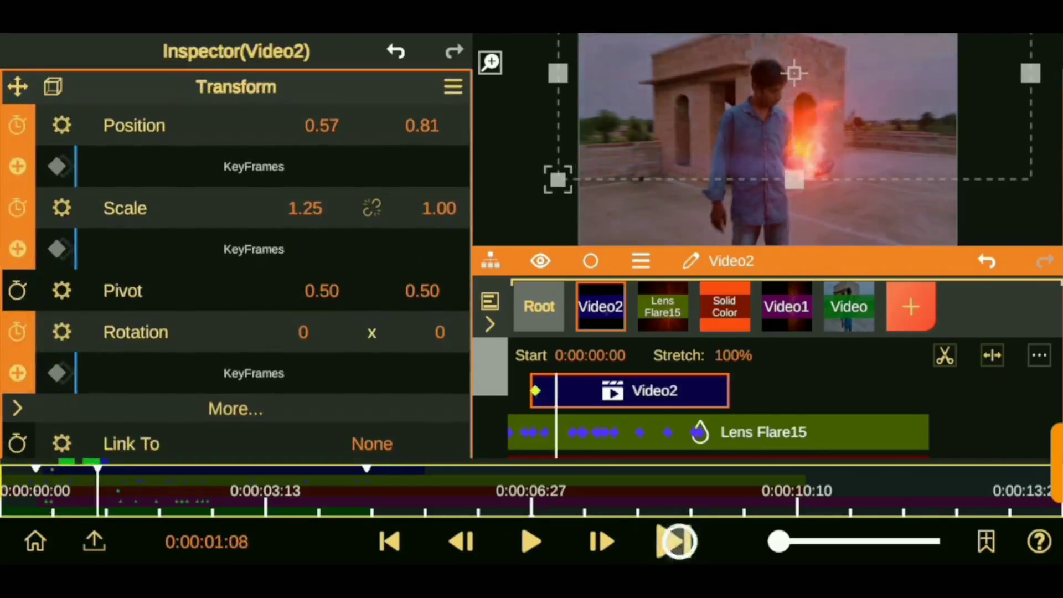
left_click(672, 545)
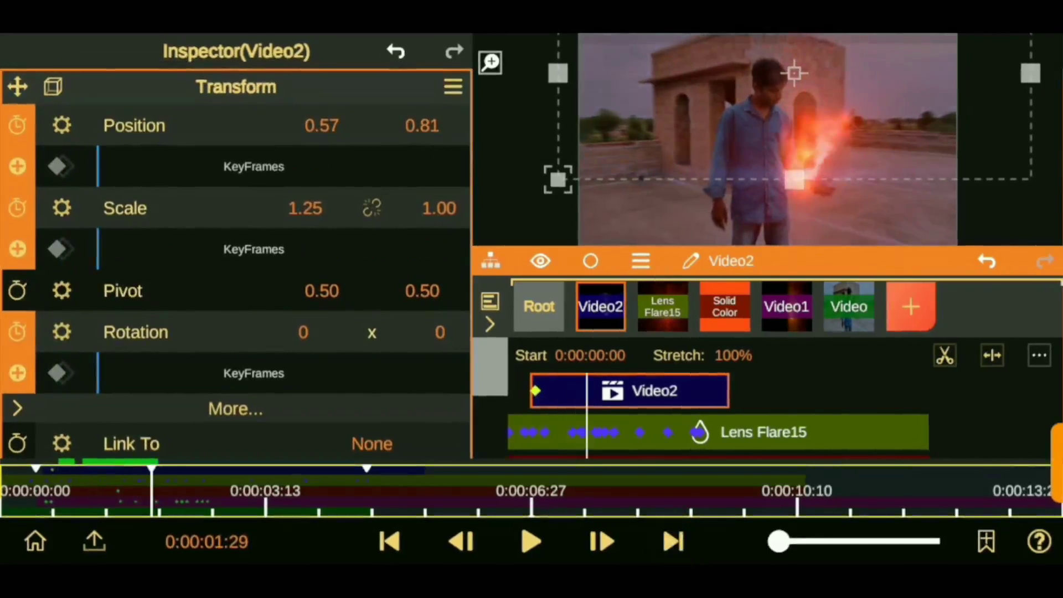
left_click_drag(305, 208, 288, 209)
left_click_drag(427, 121, 440, 150)
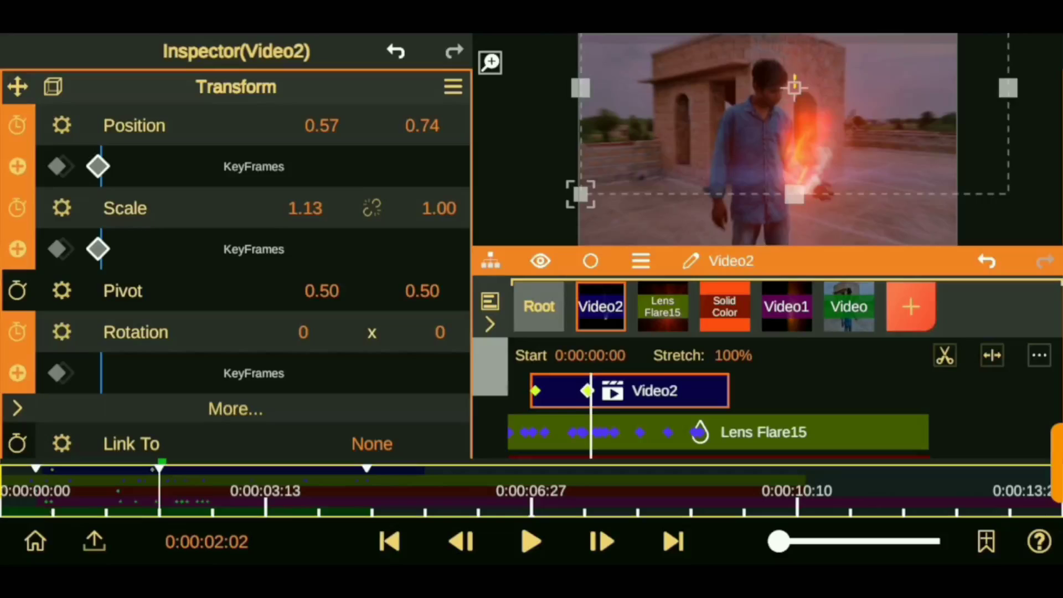
left_click_drag(331, 101, 305, 143)
left_click_drag(427, 124, 426, 116)
left_click_drag(309, 111, 334, 110)
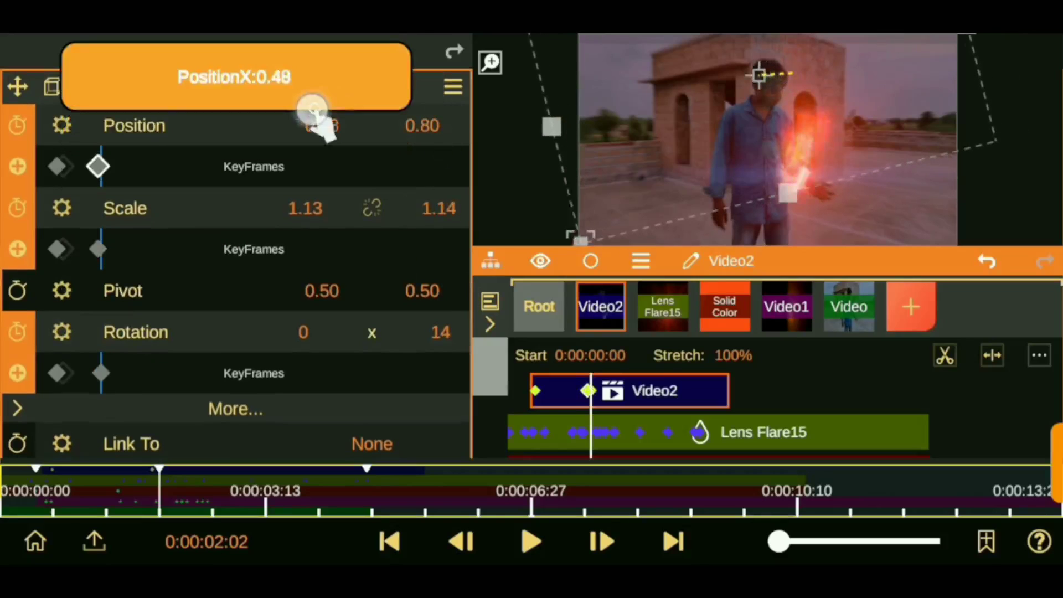
A few frames later, tilt the fire layer, nudge it left to 0.50 and narrow it to 0.95.
left_click(674, 539)
left_click_drag(441, 332, 450, 325)
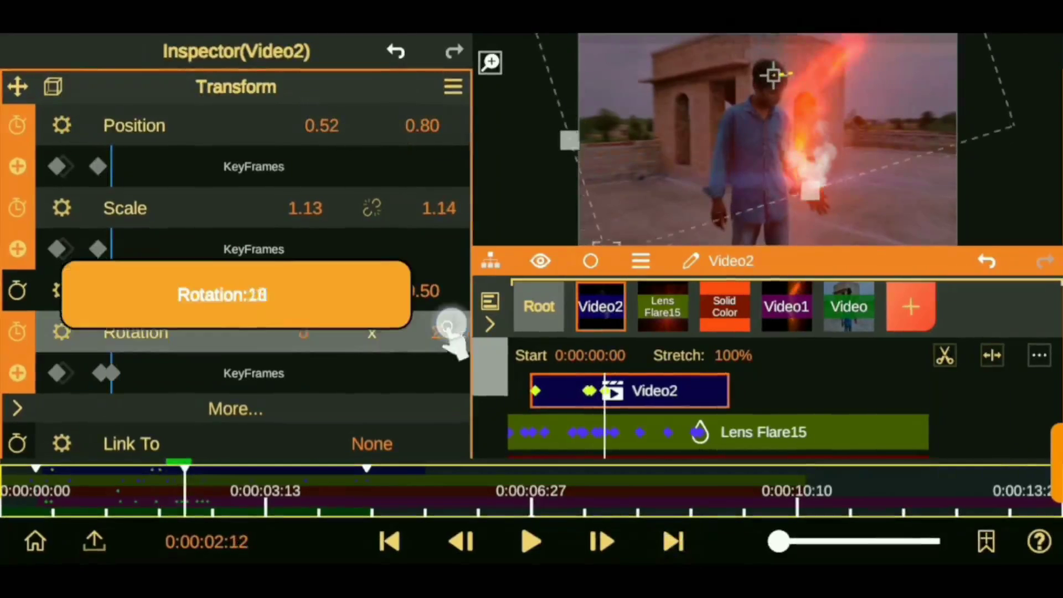
left_click_drag(329, 107, 324, 108)
left_click_drag(439, 207, 439, 204)
Two frames on, move the fire layer right, reduce its tilt to 5 and narrow it further.
left_click(674, 540)
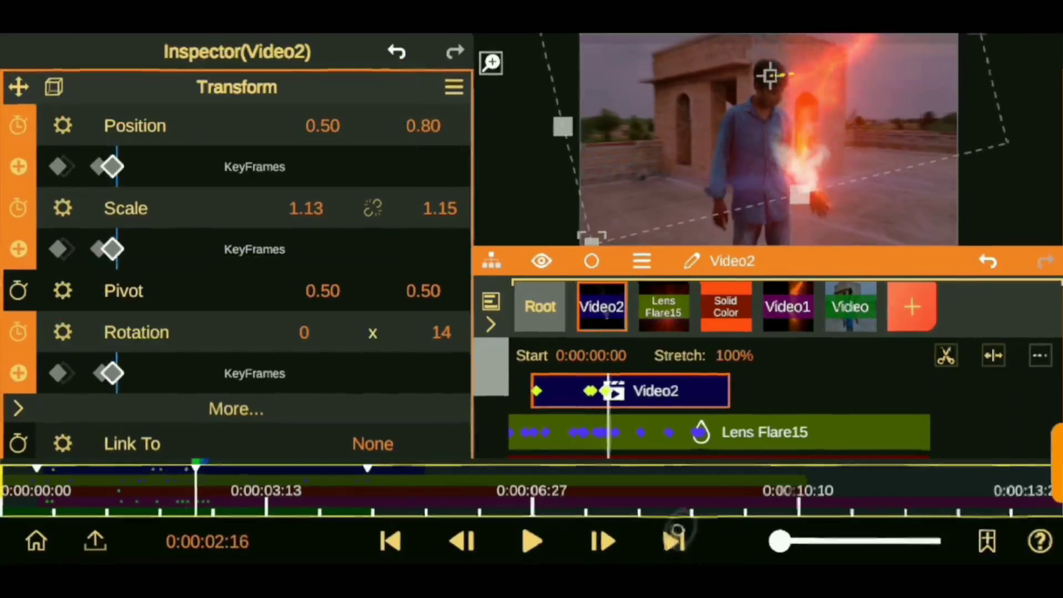
left_click(674, 539)
left_click_drag(304, 207, 293, 208)
left_click_drag(343, 126, 379, 154)
left_click_drag(443, 332, 463, 313)
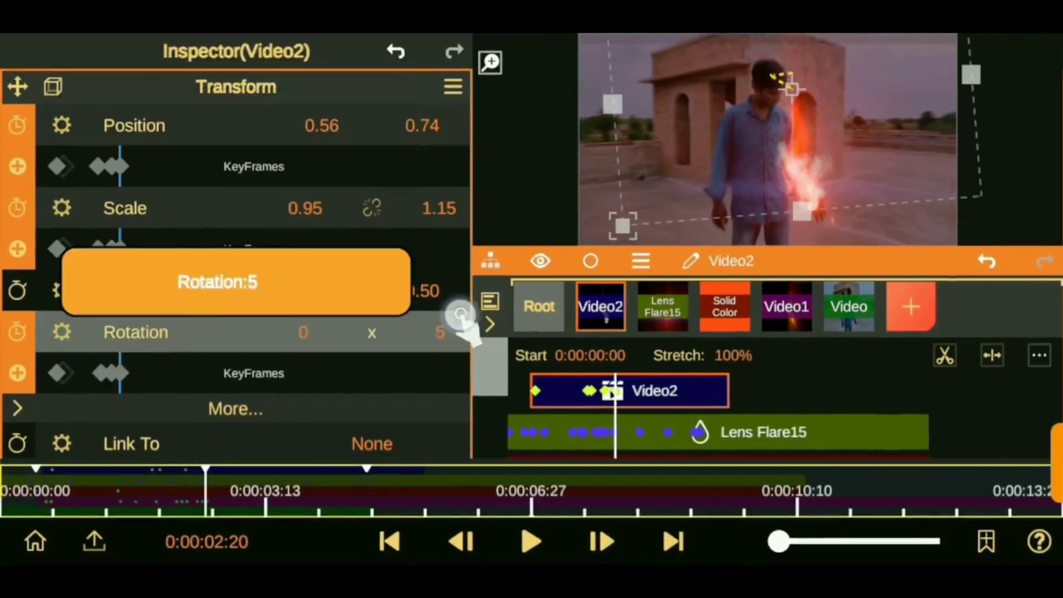
left_click_drag(439, 208, 443, 205)
left_click_drag(304, 208, 293, 208)
Step through the following frames to preview the fire animation, then jump back to an earlier frame.
left_click(674, 539)
left_click(675, 540)
left_click(674, 540)
left_click(675, 539)
left_click(664, 541)
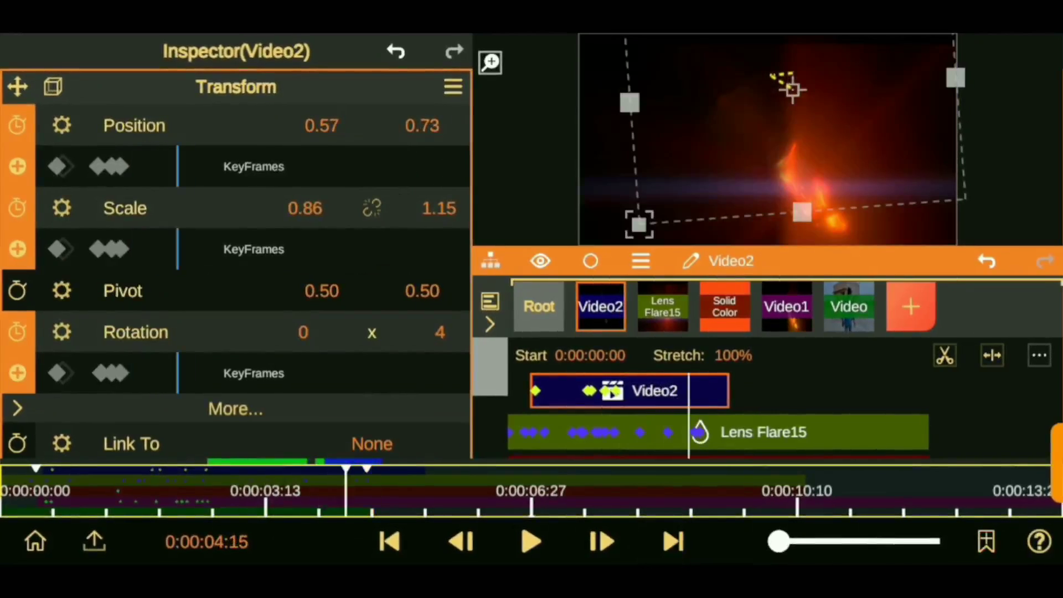
left_click(313, 490)
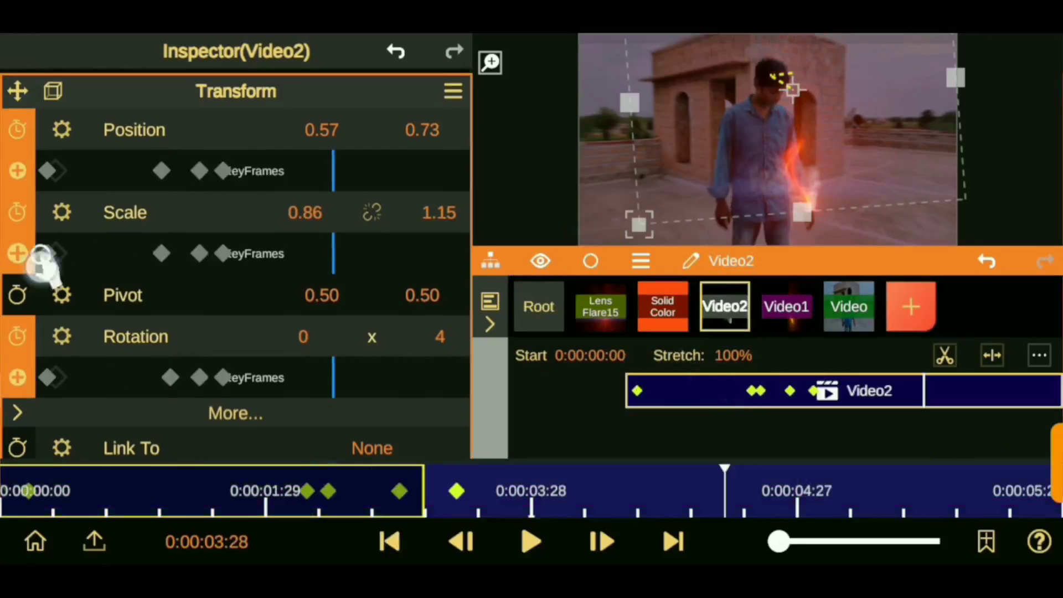
Add a Layer Mask to the Video2 fire layer with Video1 as its source.
left_click(236, 286)
left_click(184, 230)
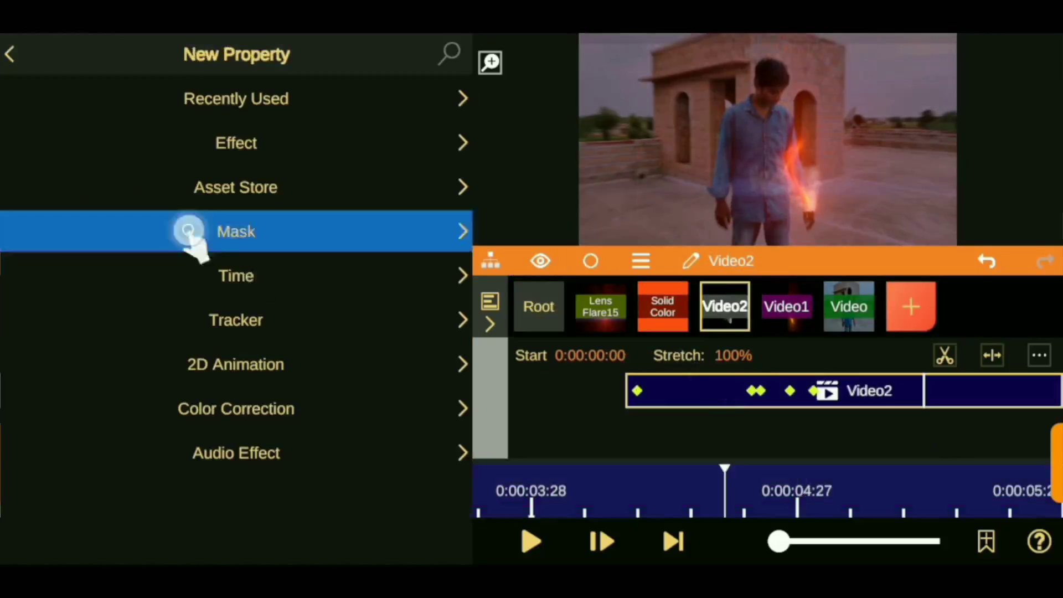
left_click(236, 320)
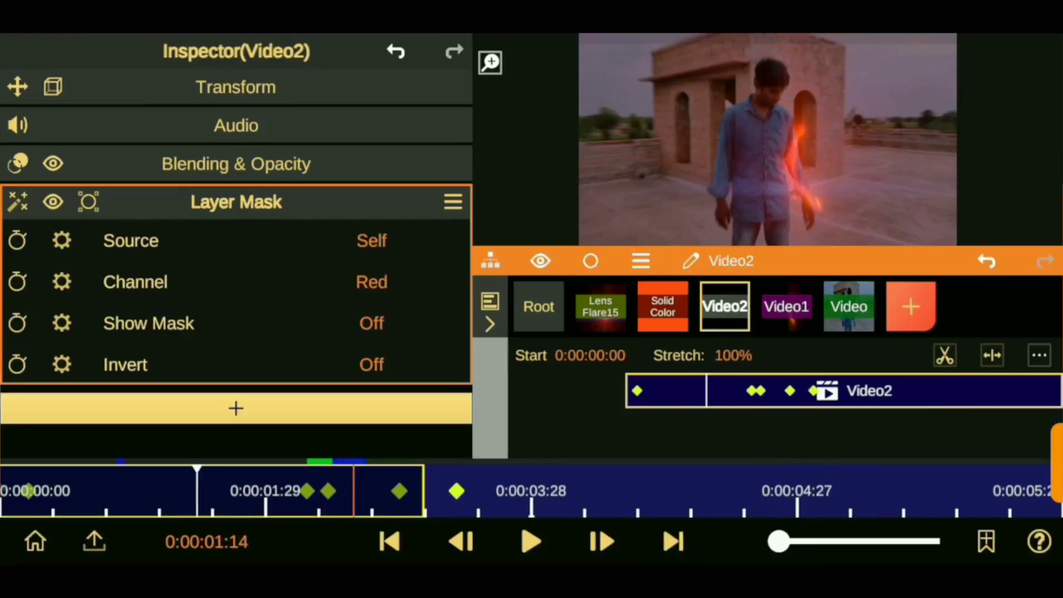
left_click(658, 539)
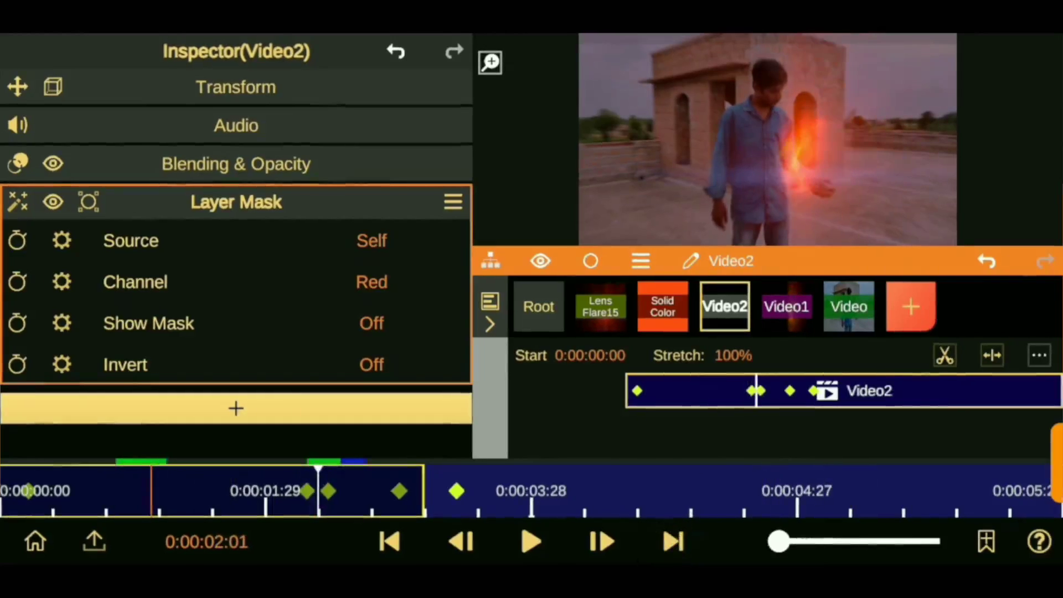
left_click(238, 241)
left_click(235, 143)
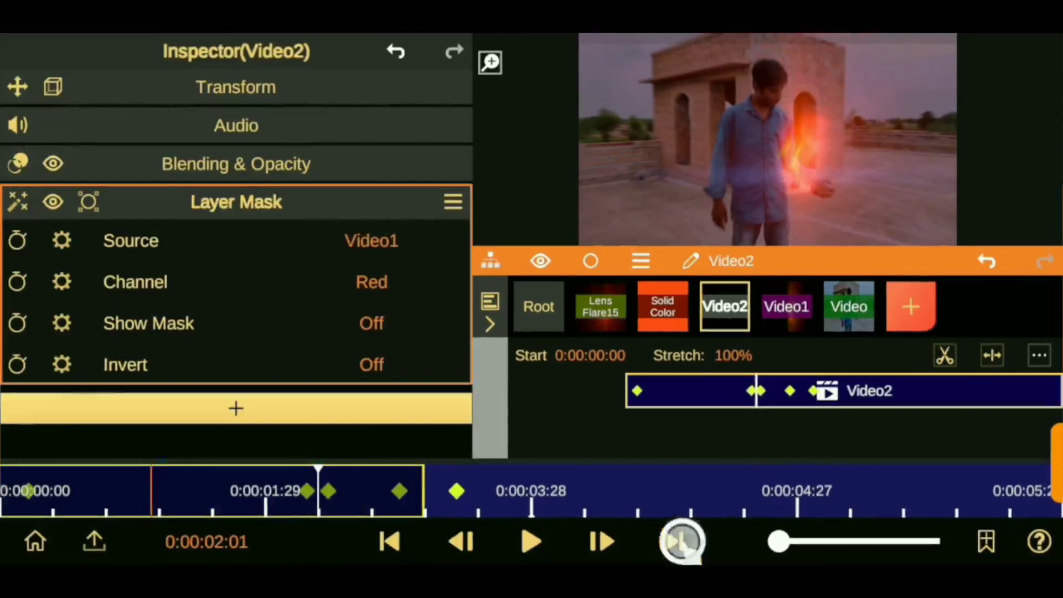
left_click(673, 541)
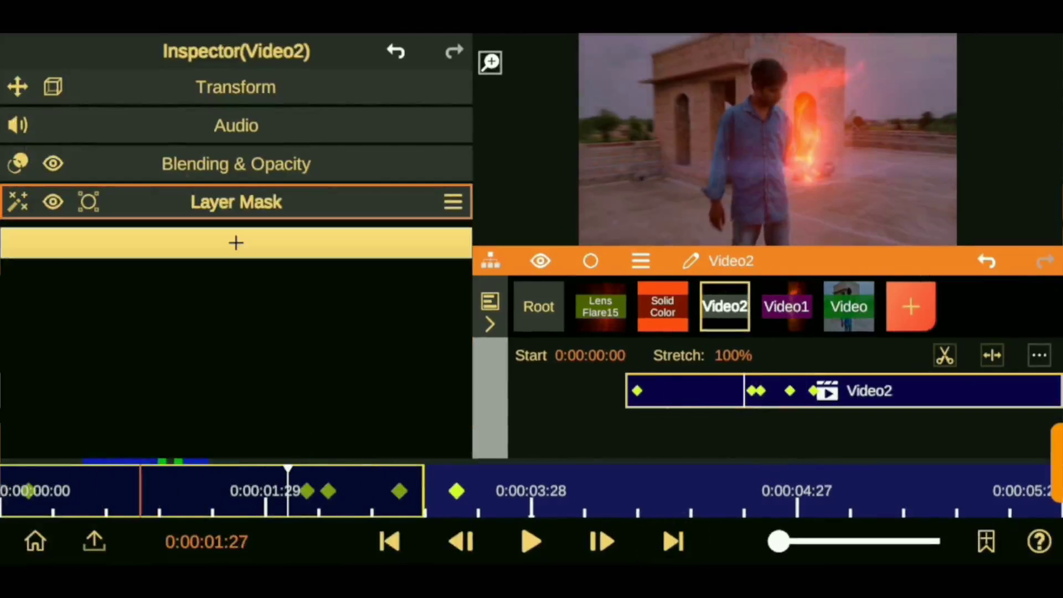
In Video2's timeline, keyframe the ellipse mask's Center, reaching 0.63/0.55 at the next keyframe.
left_click(540, 307)
left_click(725, 307)
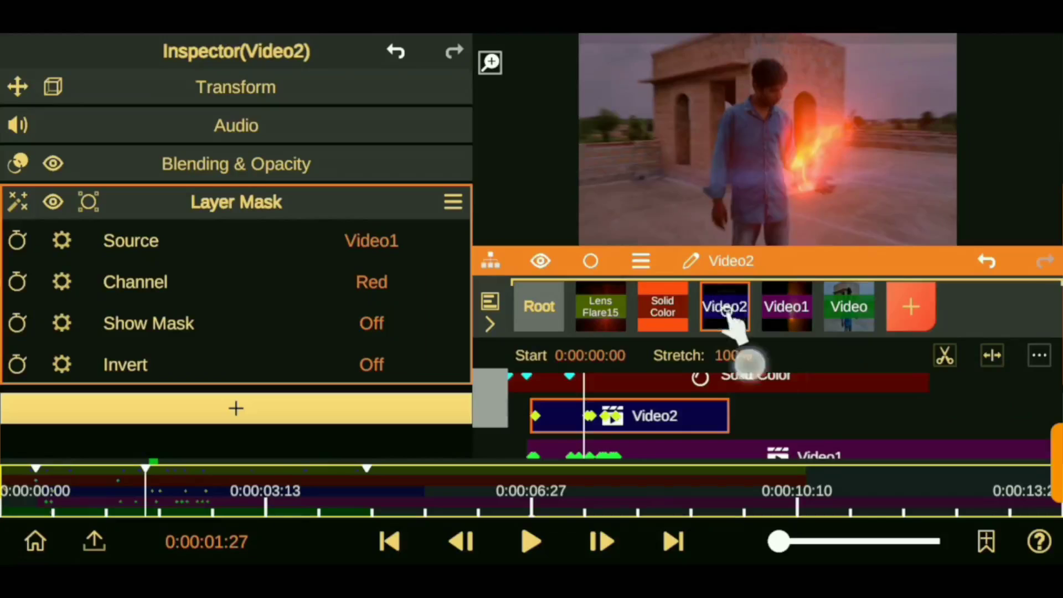
left_click_drag(725, 307, 786, 307)
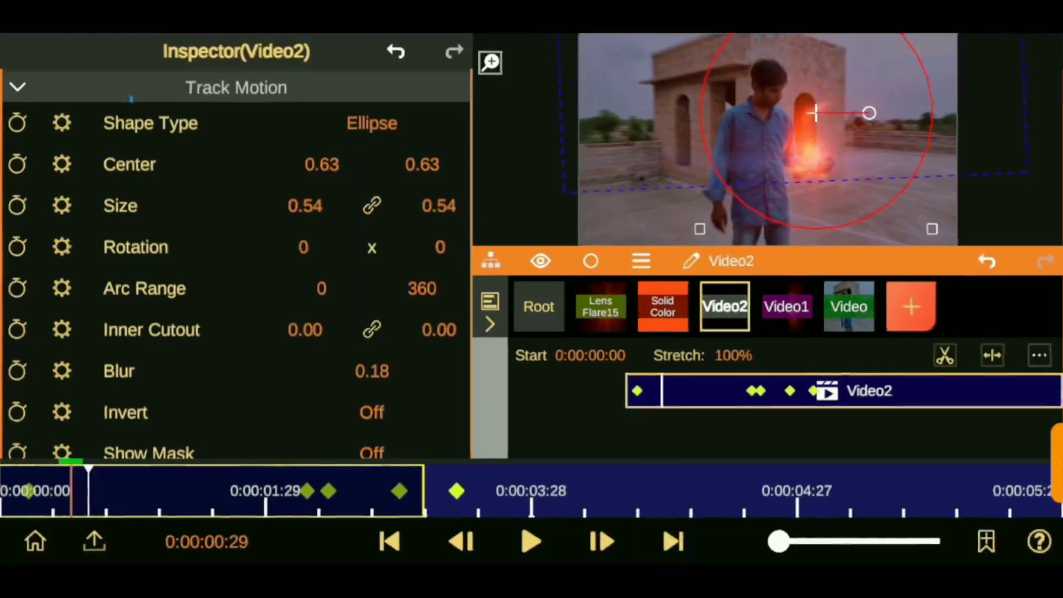
left_click(129, 164)
left_click(669, 543)
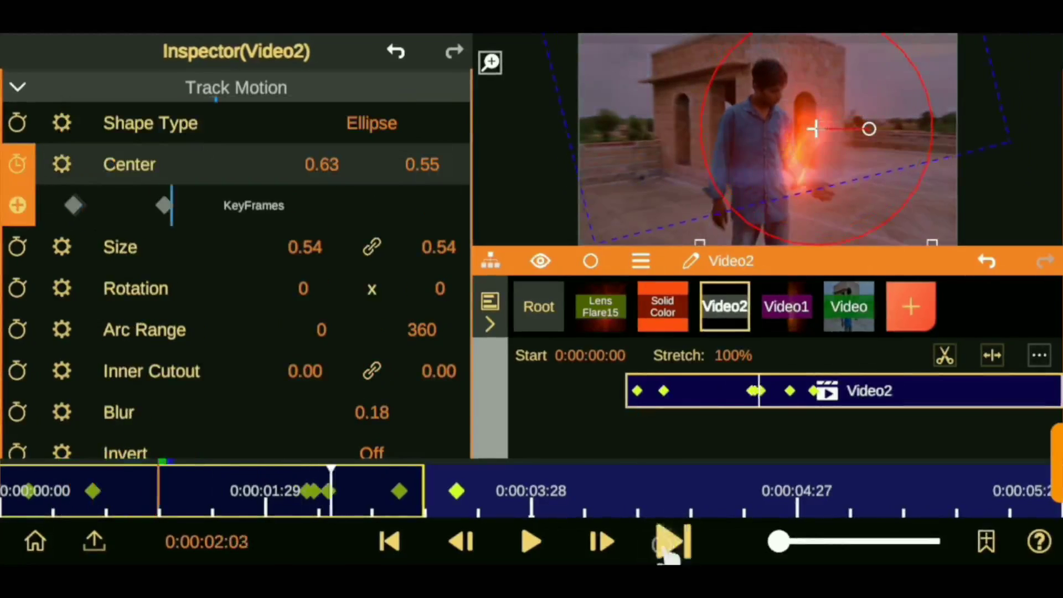
left_click(669, 545)
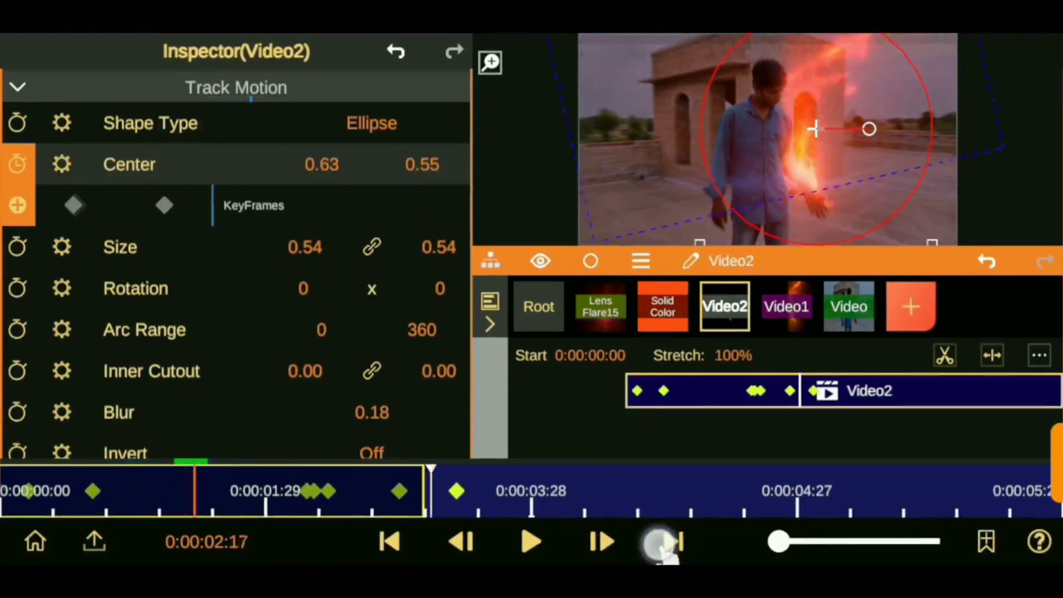
Open Video1's mask settings and step through its pin keyframes.
left_click(786, 306)
left_click(786, 306)
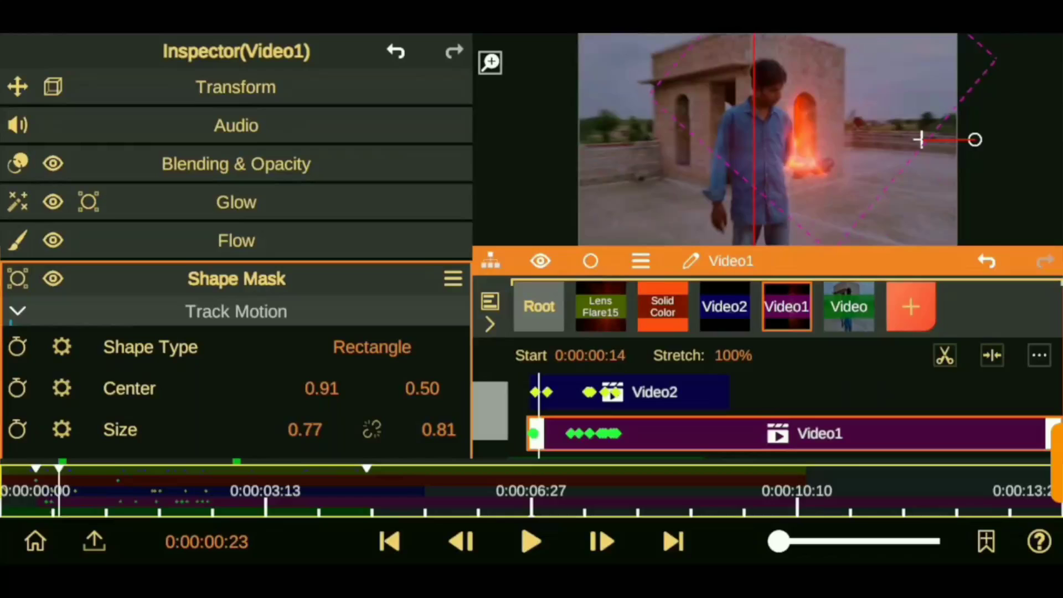
left_click(667, 540)
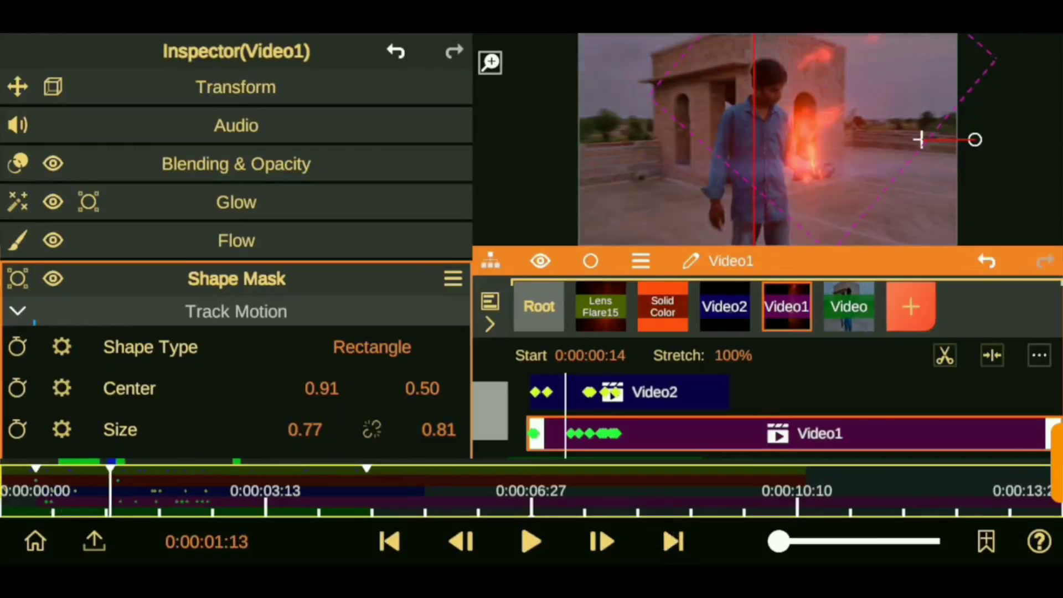
left_click(202, 399)
left_click(672, 540)
left_click(673, 541)
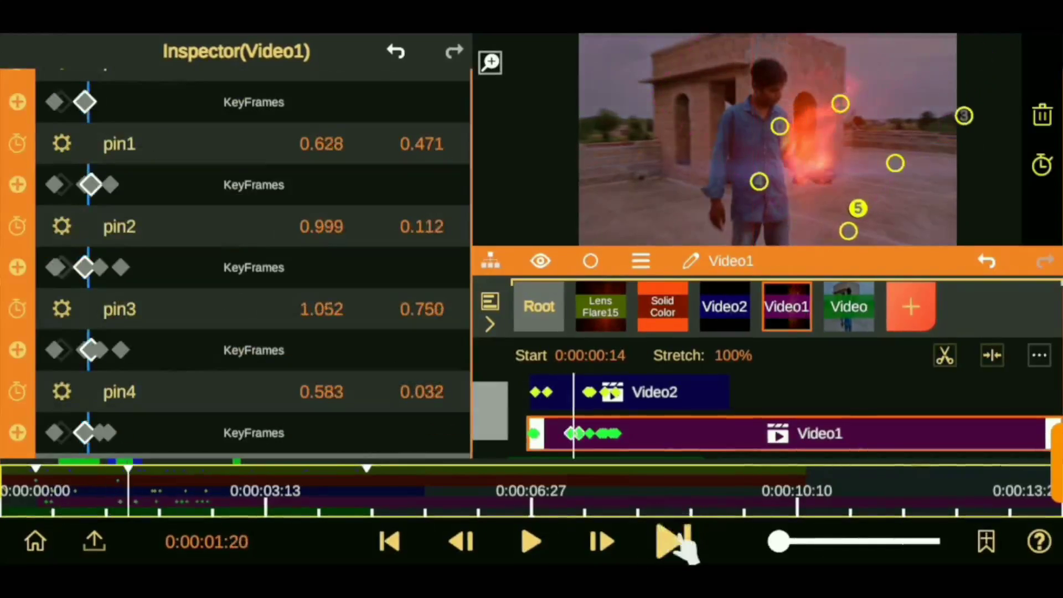
left_click(665, 542)
left_click(672, 540)
left_click(672, 541)
left_click(673, 541)
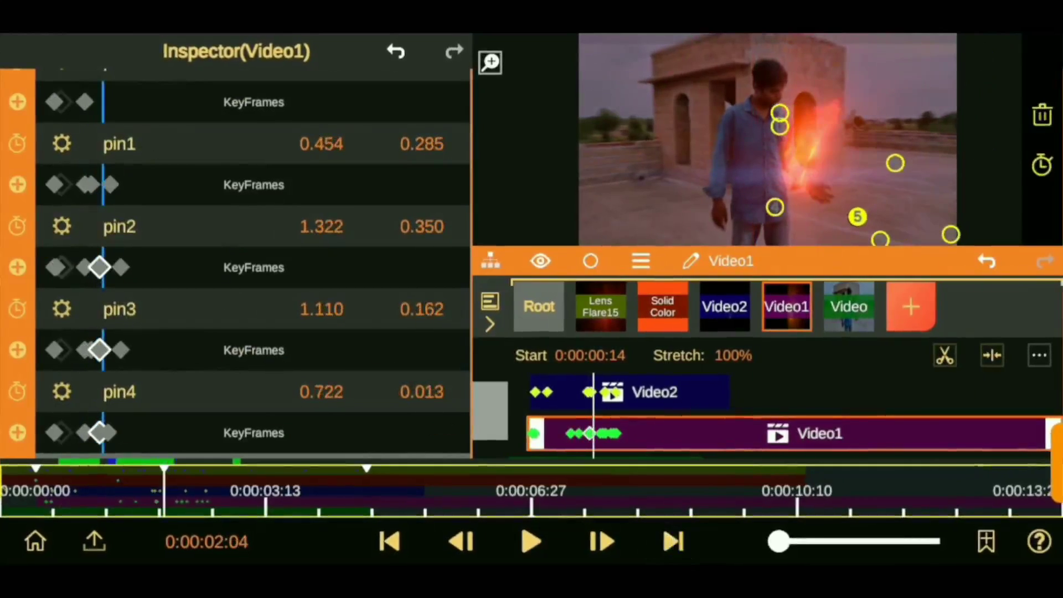
left_click(672, 541)
left_click(672, 541)
scroll(249, 277, "down", 3)
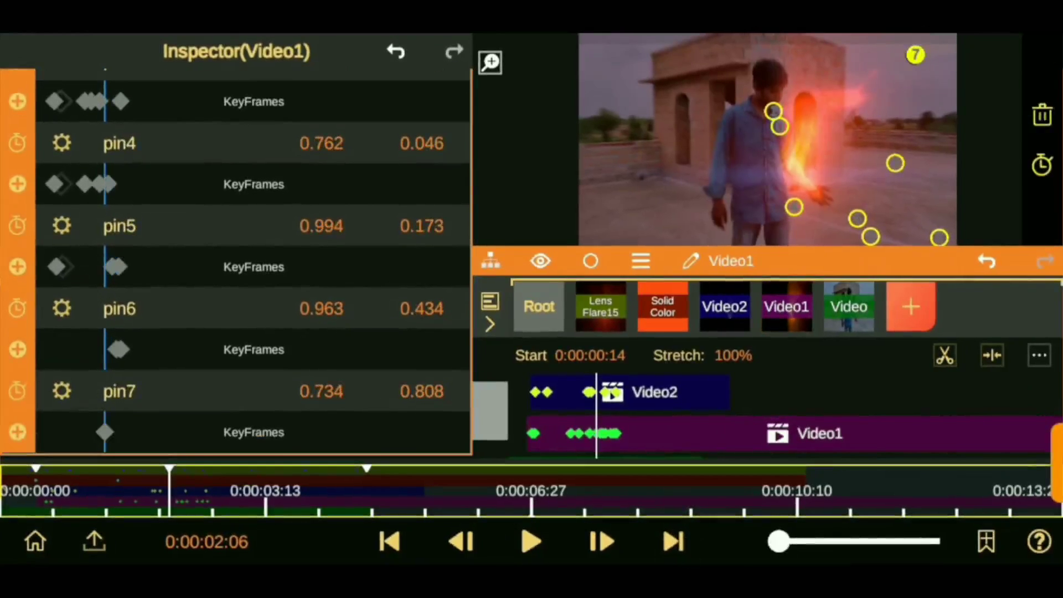
Drag pin7 left toward the flame and reselect it.
mouse_move(915, 54)
left_mouse_down()
mouse_move(851, 70)
mouse_move(835, 95)
mouse_move(855, 75)
mouse_move(858, 116)
mouse_move(843, 102)
mouse_move(875, 100)
mouse_move(866, 87)
left_mouse_up()
left_click(986, 261)
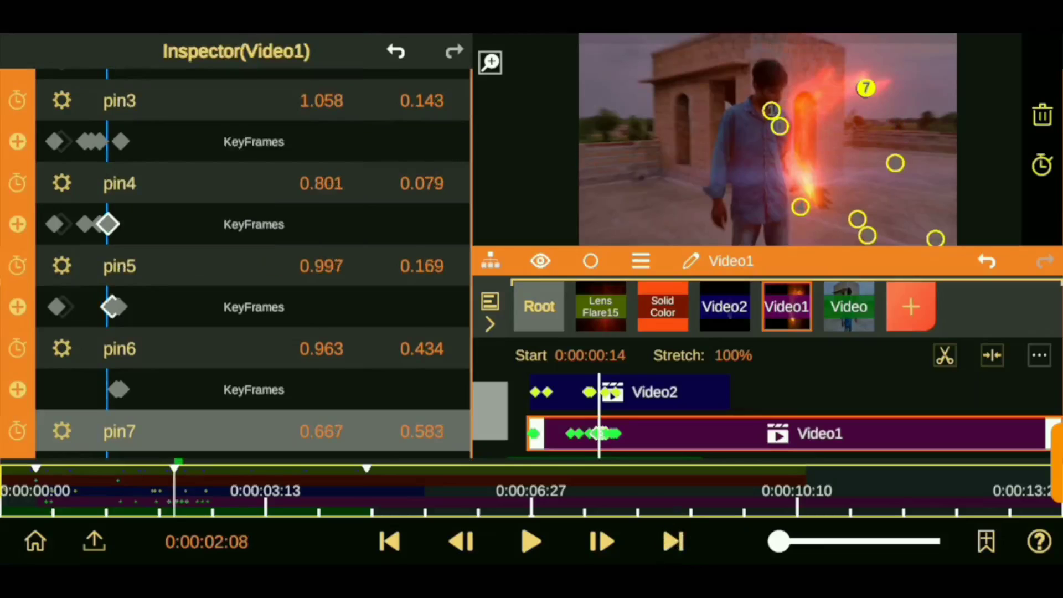
left_click(772, 91)
left_click(847, 88)
At the next keyframe, add a new pin8 on the fire and move it left a few frames later.
left_click(677, 534)
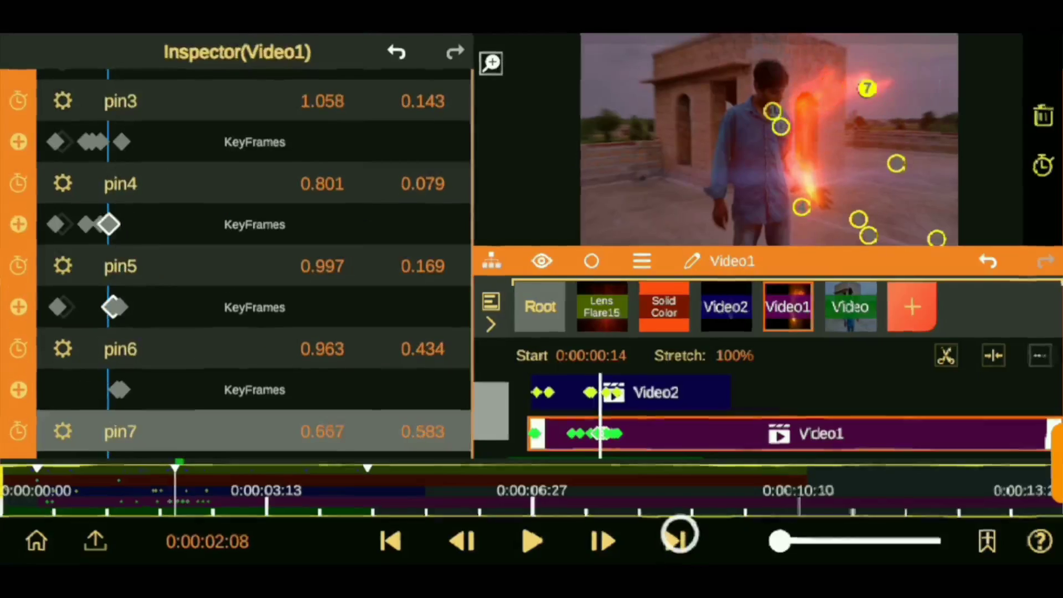
left_click(918, 74)
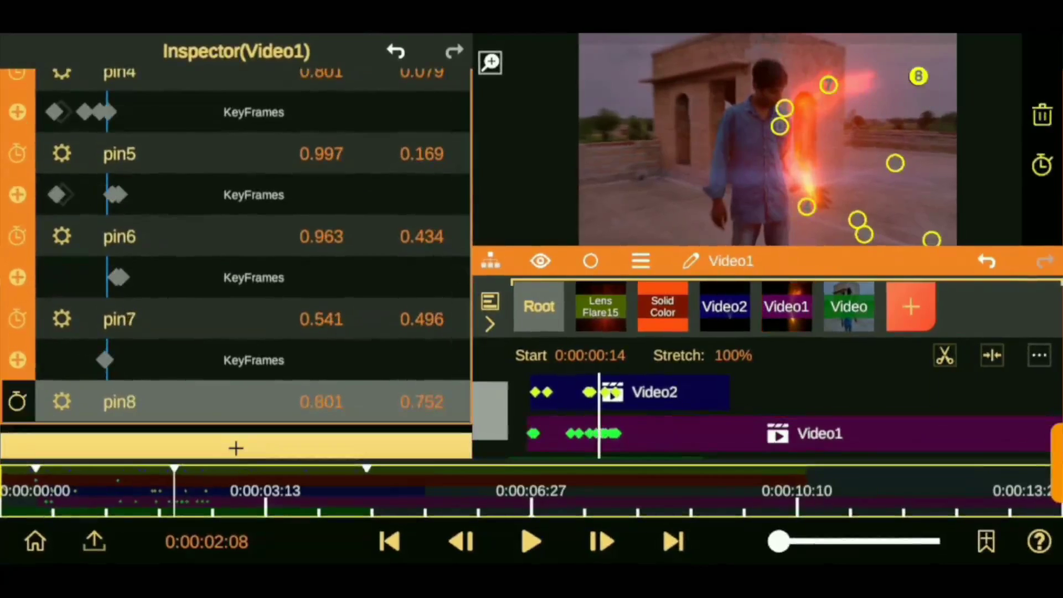
left_click(664, 541)
mouse_move(917, 76)
left_mouse_down()
mouse_move(825, 64)
mouse_move(817, 130)
left_mouse_up()
left_click(676, 541)
left_click(676, 540)
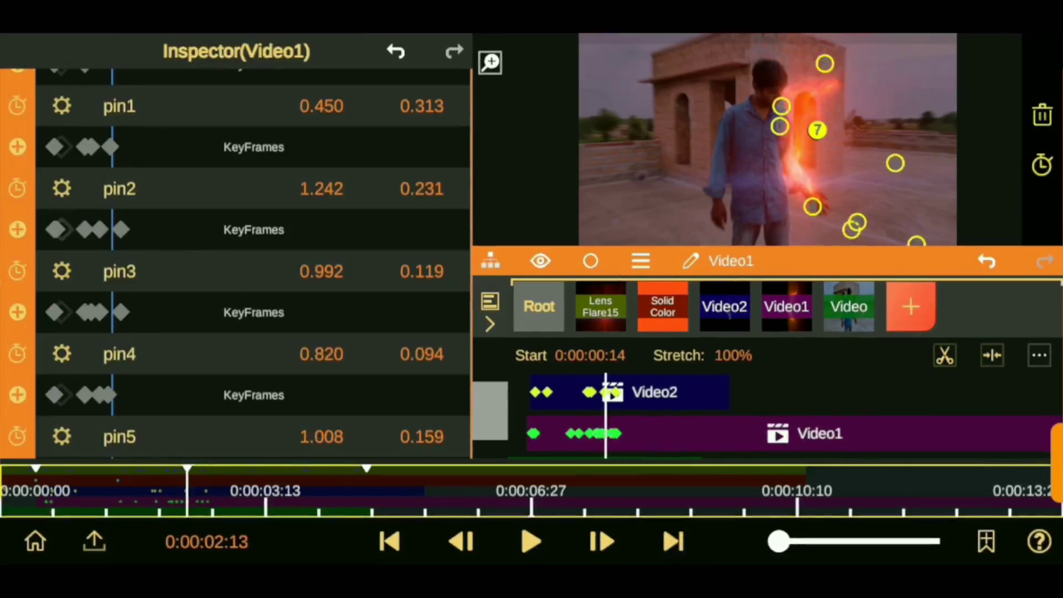
Reposition pin8 along the flame onto the man's head, then play back the pinned fire animation.
left_click(666, 541)
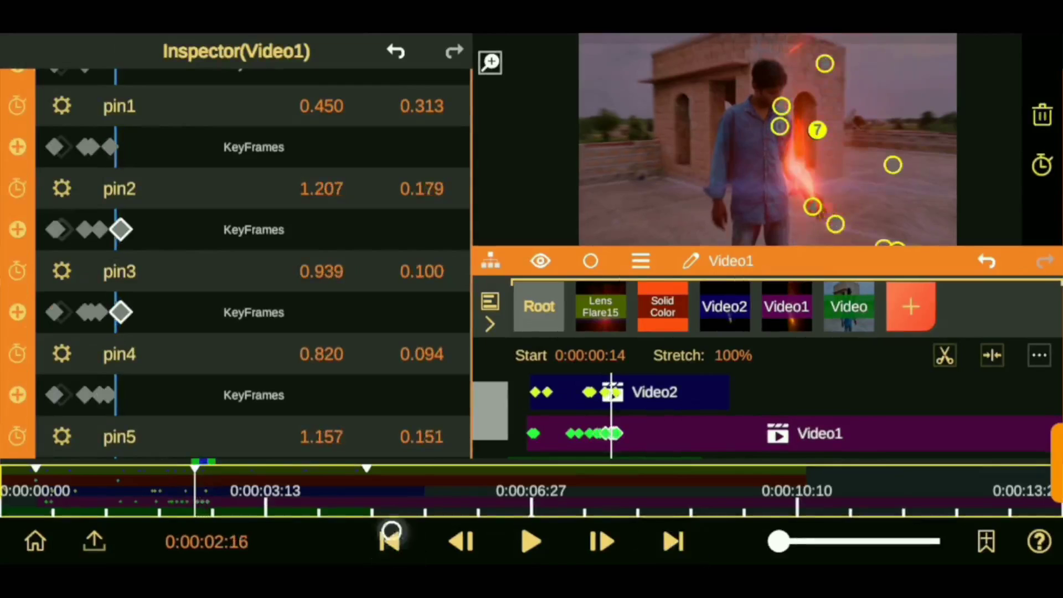
left_click(391, 537)
mouse_move(825, 63)
left_mouse_down()
mouse_move(867, 87)
mouse_move(768, 62)
left_mouse_up()
left_click(601, 540)
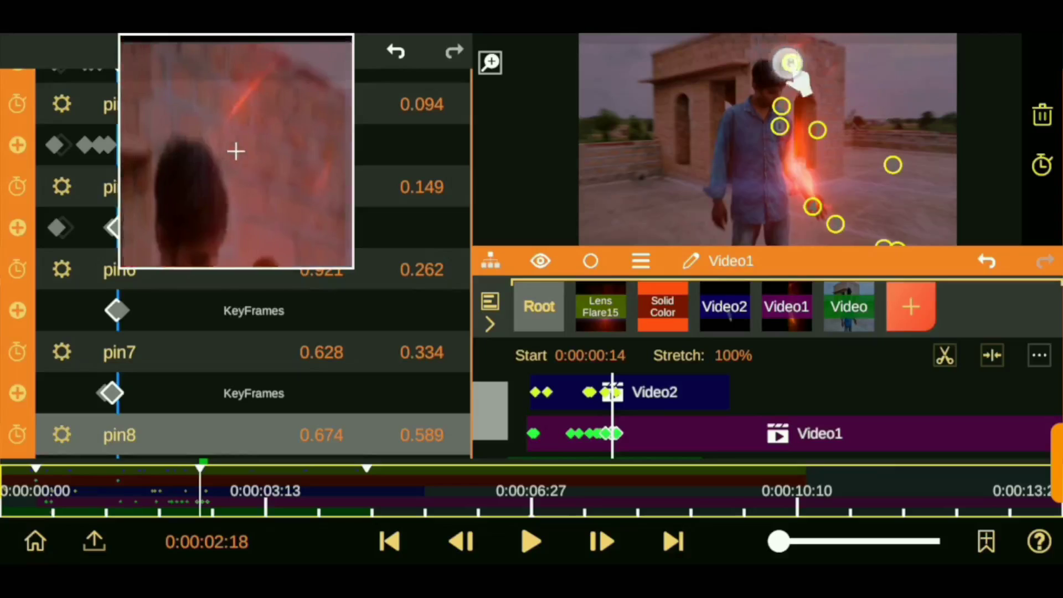
left_click(682, 533)
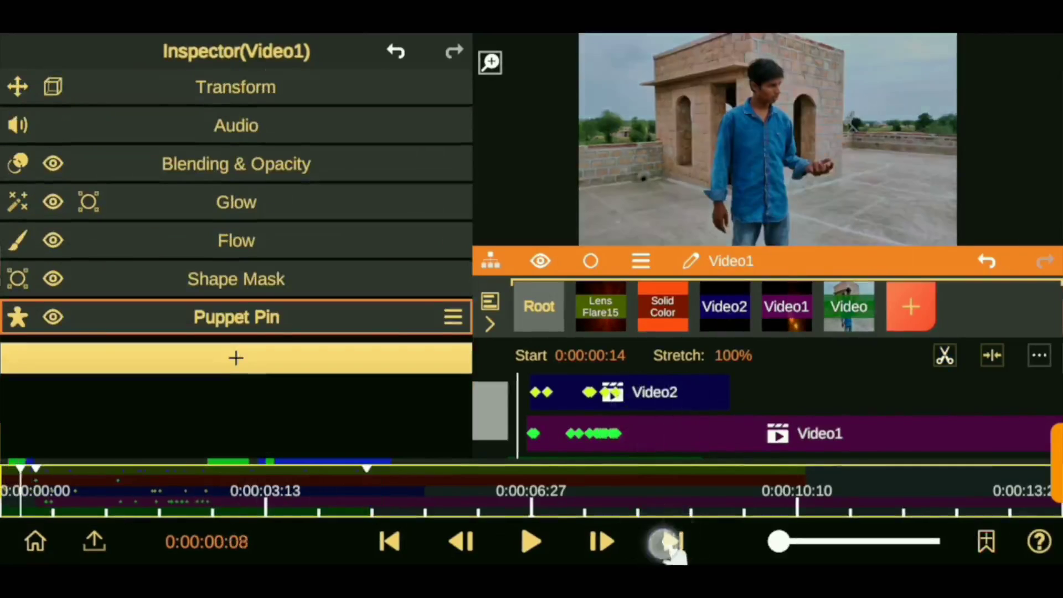
left_click(530, 541)
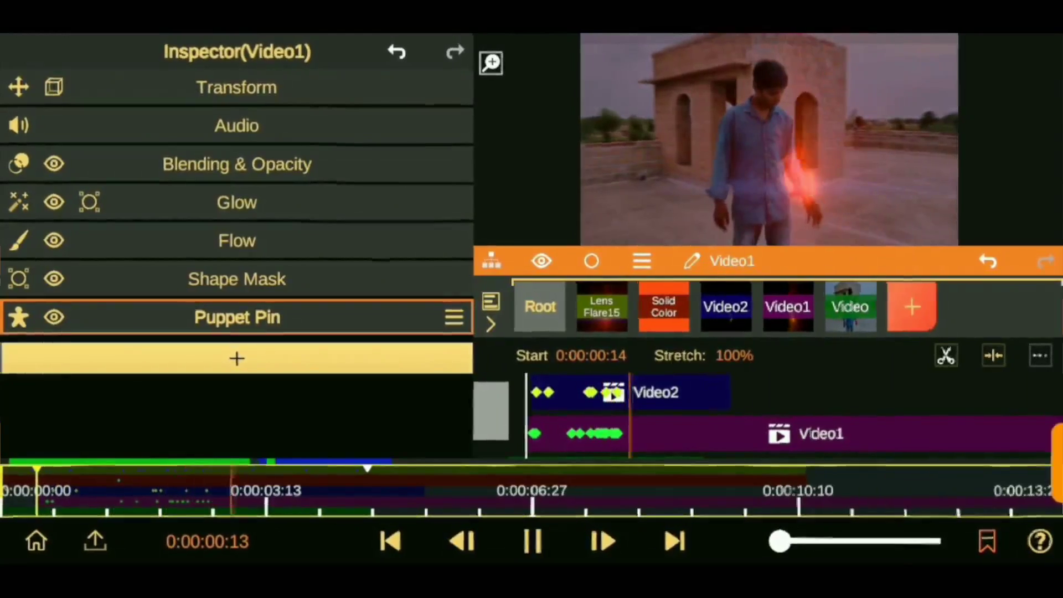
left_click_drag(83, 460, 23, 498)
From Root, import the rooftop video as a Media layer and preview its timing.
left_click(538, 304)
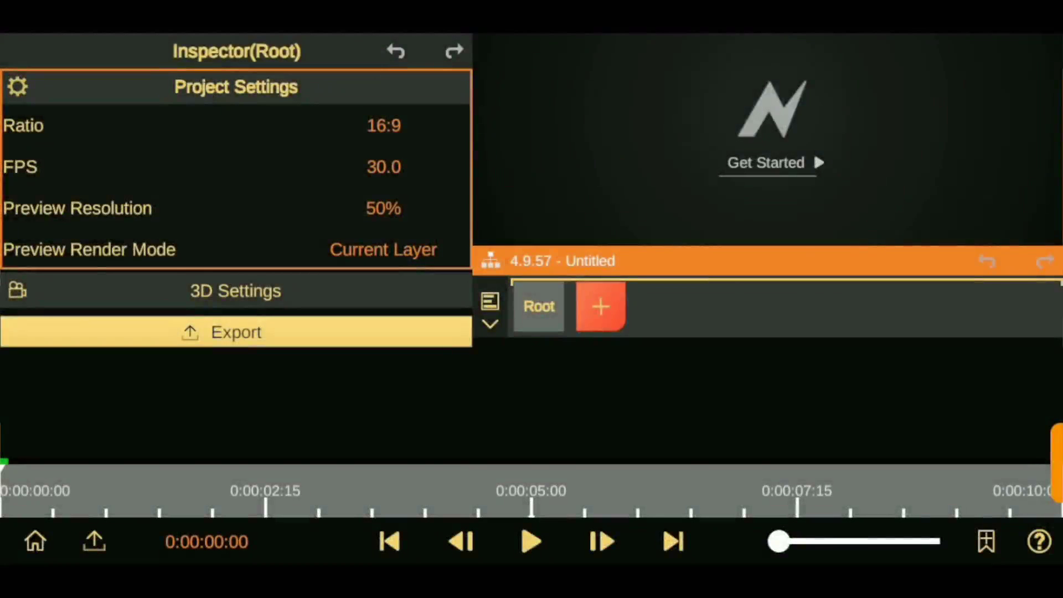
left_click(593, 300)
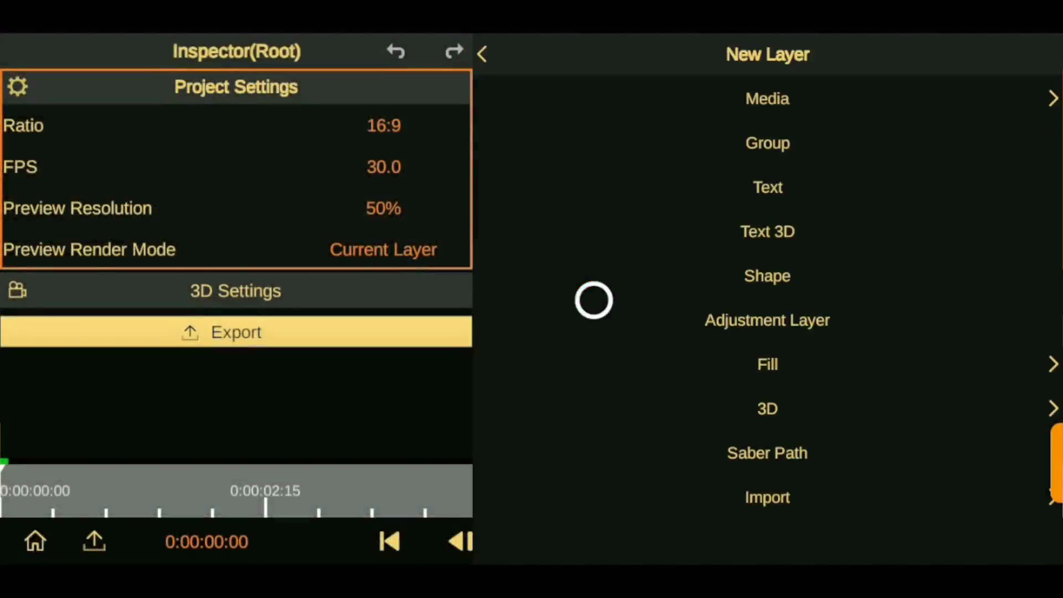
left_click(581, 83)
left_click(589, 93)
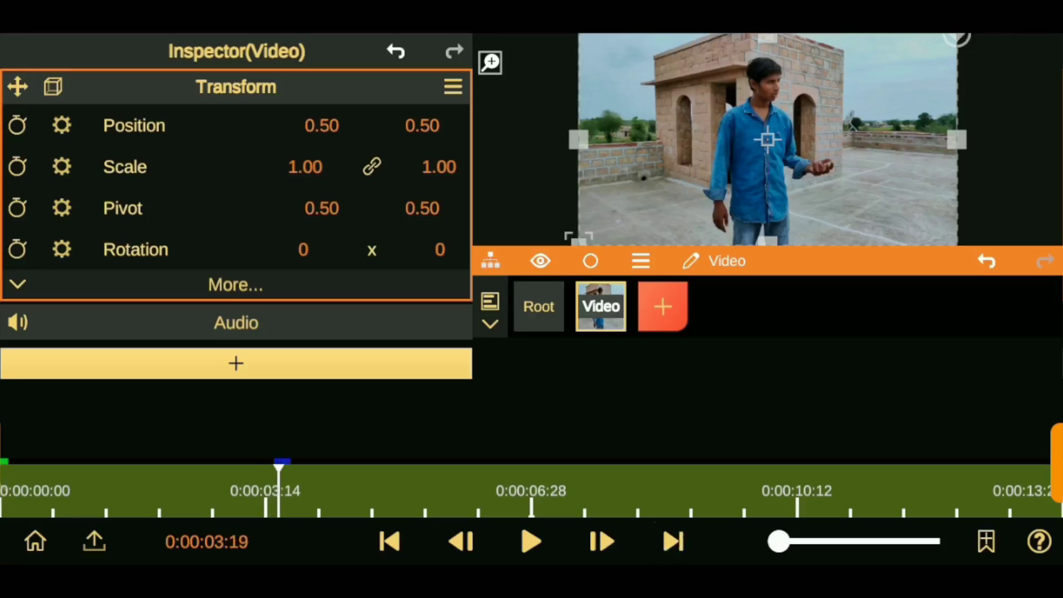
left_click(489, 324)
left_click(1044, 384)
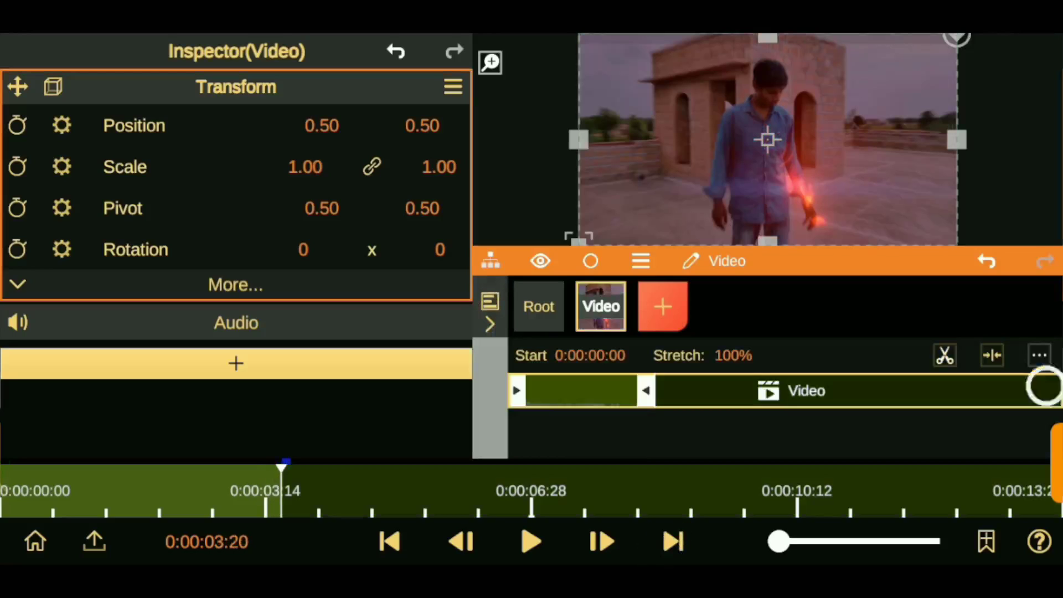
left_click(673, 541)
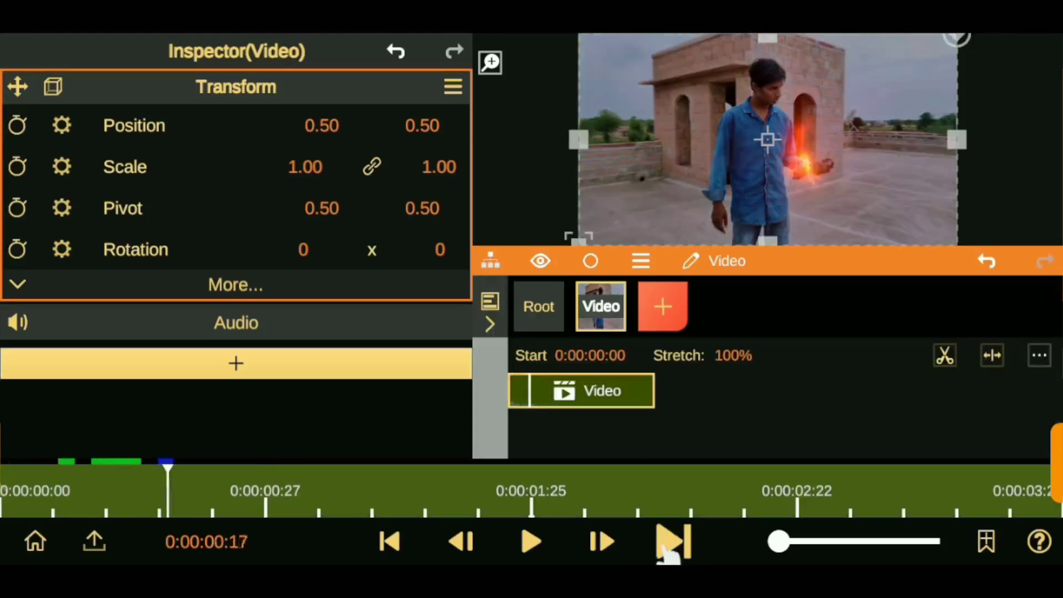
Add an Adjustment Layer above the video and return to Root.
left_click(663, 306)
left_click(852, 330)
left_click(538, 307)
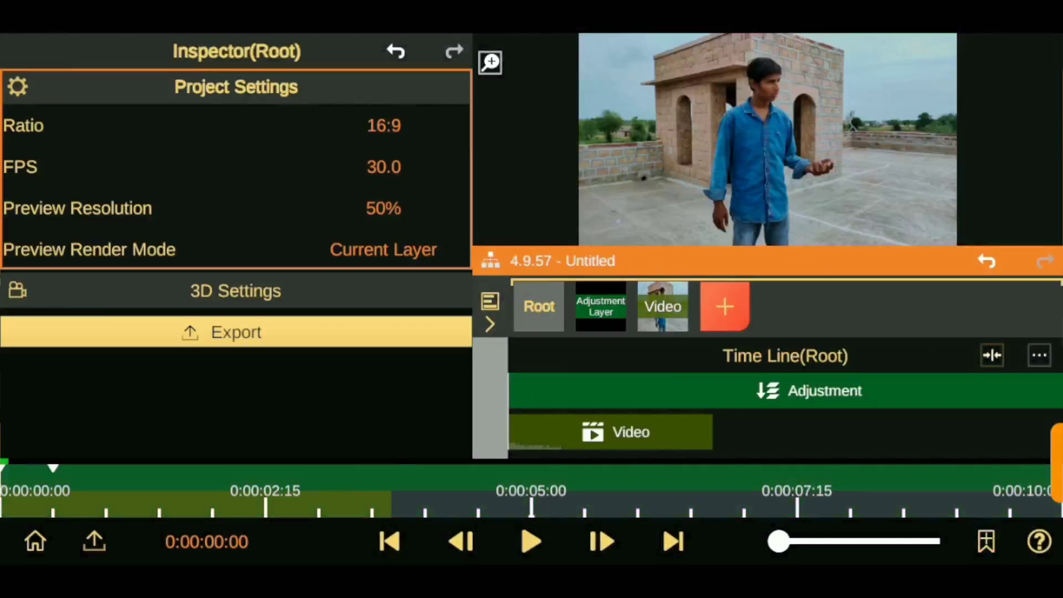
Start the Adjustment Layer at 0:00:00:15 and add the Nature > Heat Wave effect.
left_click(601, 306)
left_click_drag(516, 391, 591, 390)
left_click(236, 128)
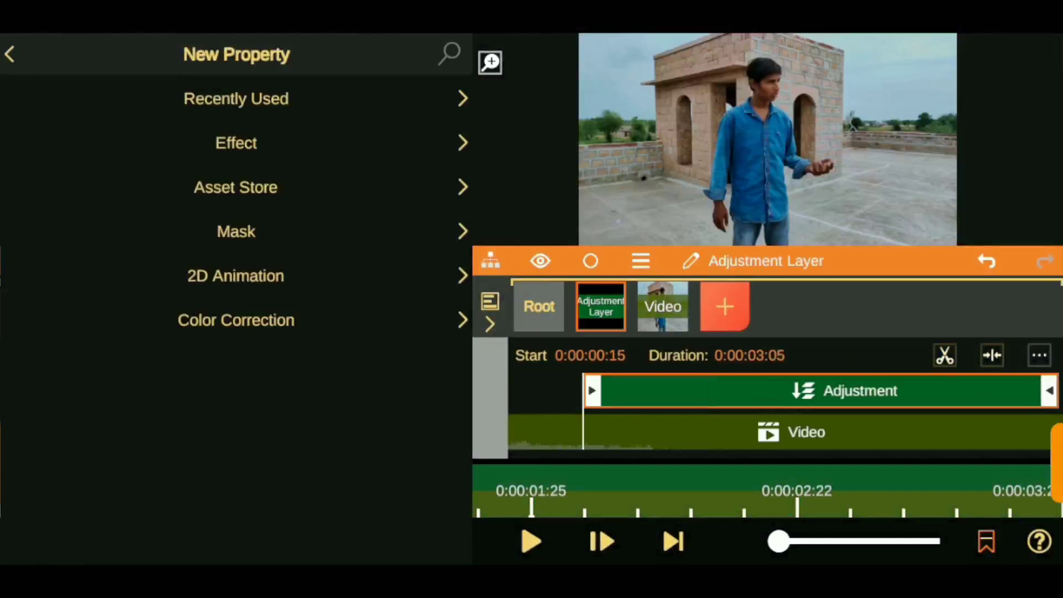
left_click(235, 185)
left_click(213, 105)
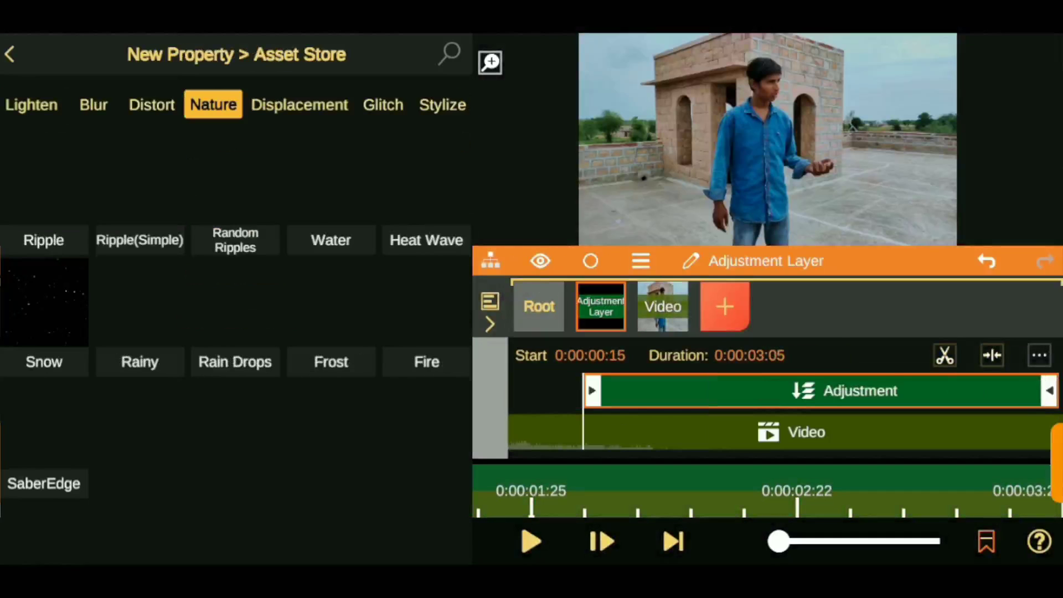
left_click(426, 240)
Set Heat Wave scale 0.92, octaves 5, frequency 0.60 and direction -336.
mouse_move(372, 288)
left_mouse_down()
mouse_move(391, 332)
mouse_move(380, 408)
left_mouse_up()
scroll(100, 284, "down", 1)
left_click_drag(371, 352, 387, 392)
left_click_drag(371, 311, 380, 256)
mouse_move(440, 104)
left_mouse_down()
mouse_move(452, 148)
mouse_move(450, 380)
left_mouse_up()
left_click_drag(440, 105, 448, 147)
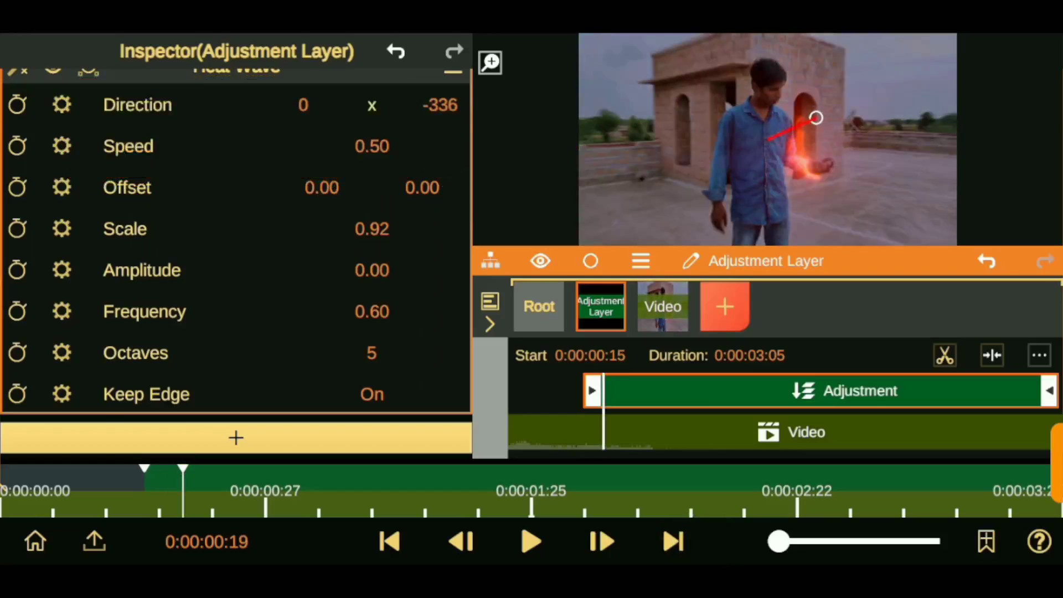
scroll(237, 249, "up", 1)
Mask the Heat Wave with a rectangle over the hand, sized 0.49 wide and 0.53 tall.
left_click(88, 125)
left_click(166, 177)
left_click(148, 142)
left_click_drag(439, 231, 451, 209)
left_click_drag(322, 190, 387, 206)
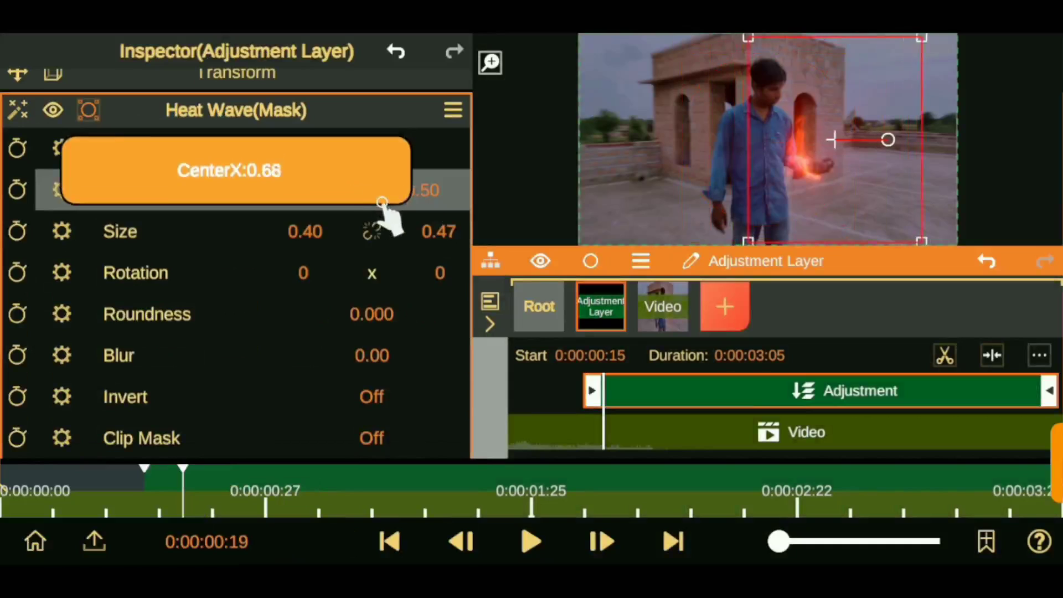
left_click_drag(447, 226, 451, 210)
left_click_drag(305, 231, 341, 235)
left_click(663, 542)
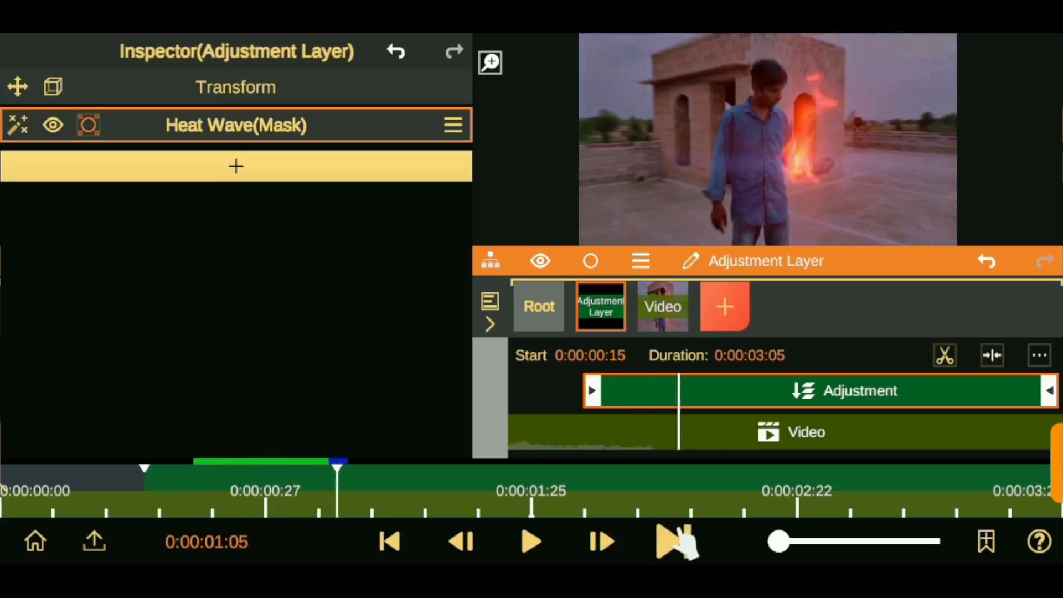
left_click(677, 530)
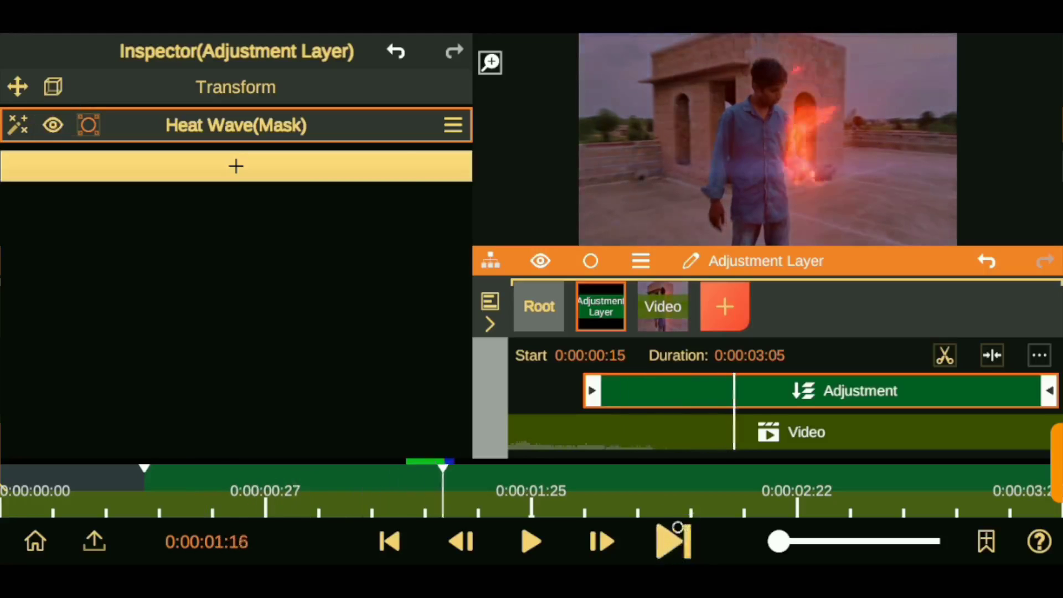
Add the Nature > Water effect at amplitude 0.17 and enable its mask, moved right.
left_click(235, 166)
left_click(131, 184)
left_click(329, 240)
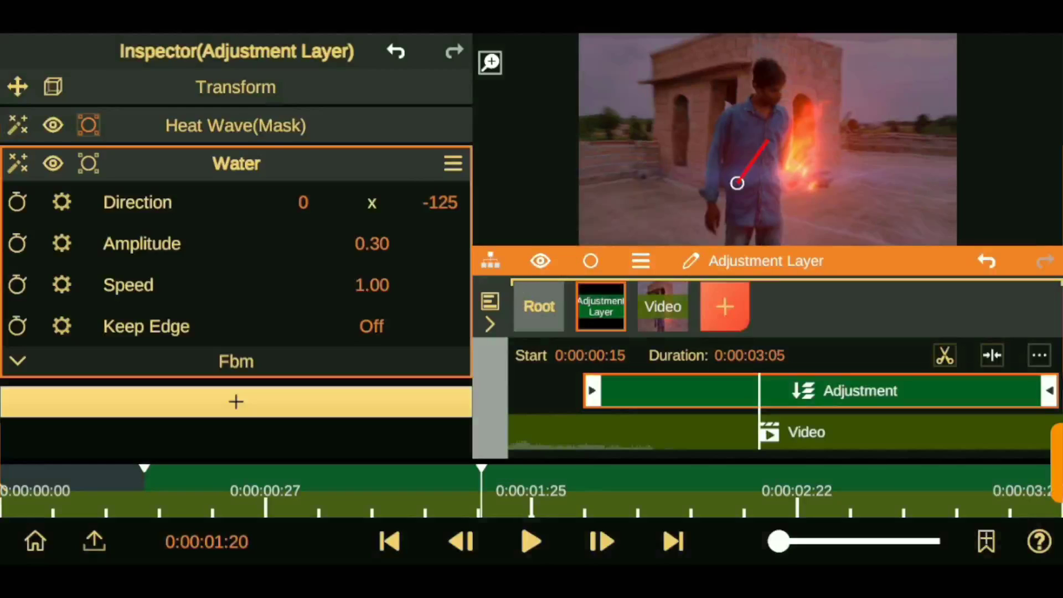
left_click_drag(372, 244, 332, 243)
left_click(88, 163)
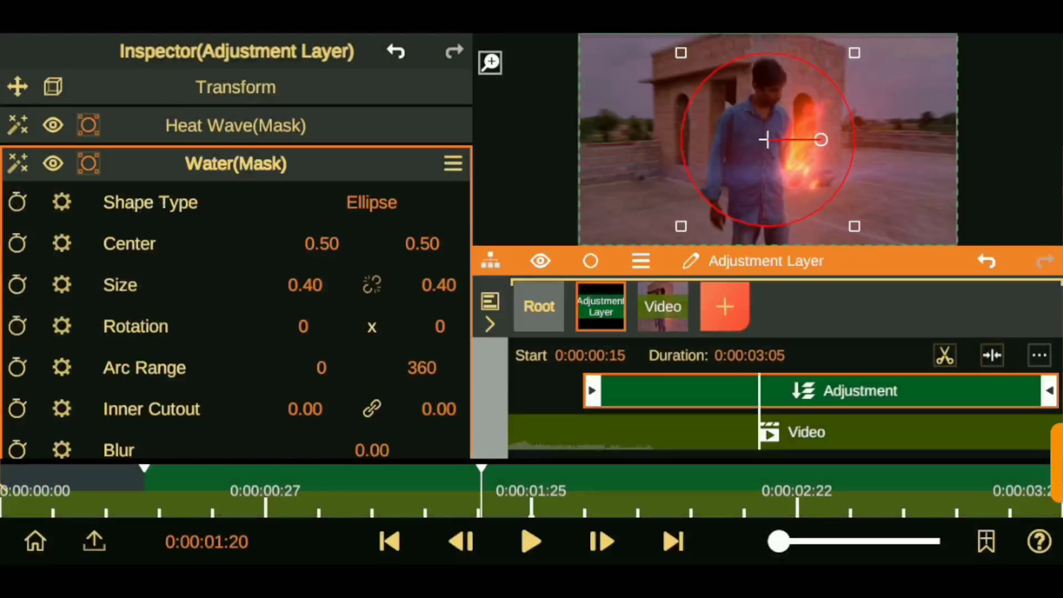
left_click_drag(767, 139, 812, 139)
Adjust further Water mask settings and check the Heat Wave mask settings.
scroll(236, 305, "down", 2)
left_click_drag(372, 351, 421, 349)
left_click_drag(438, 185, 451, 161)
scroll(236, 221, "up", 3)
left_click(150, 135)
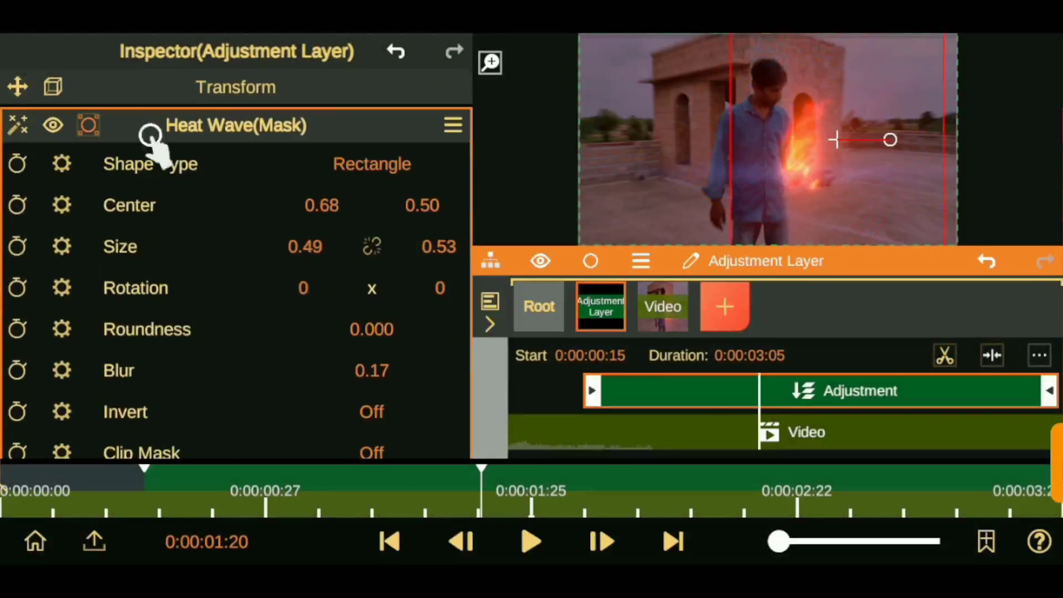
left_click(150, 135)
Step forward, then play the clip from near the start to preview both effects.
left_click(674, 540)
left_click(674, 540)
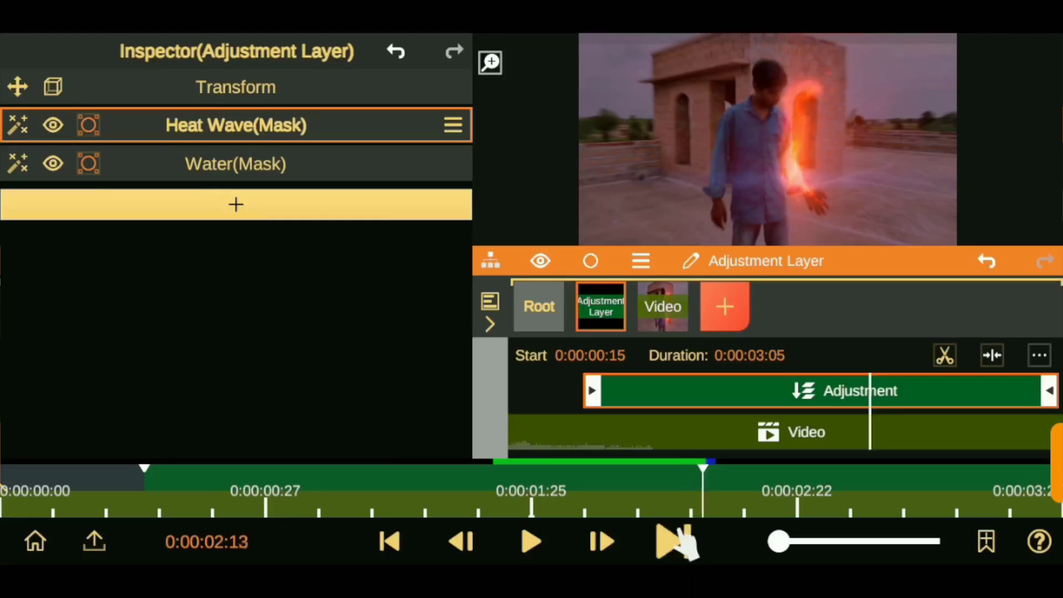
left_click(236, 164)
left_click(236, 105)
left_click(118, 492)
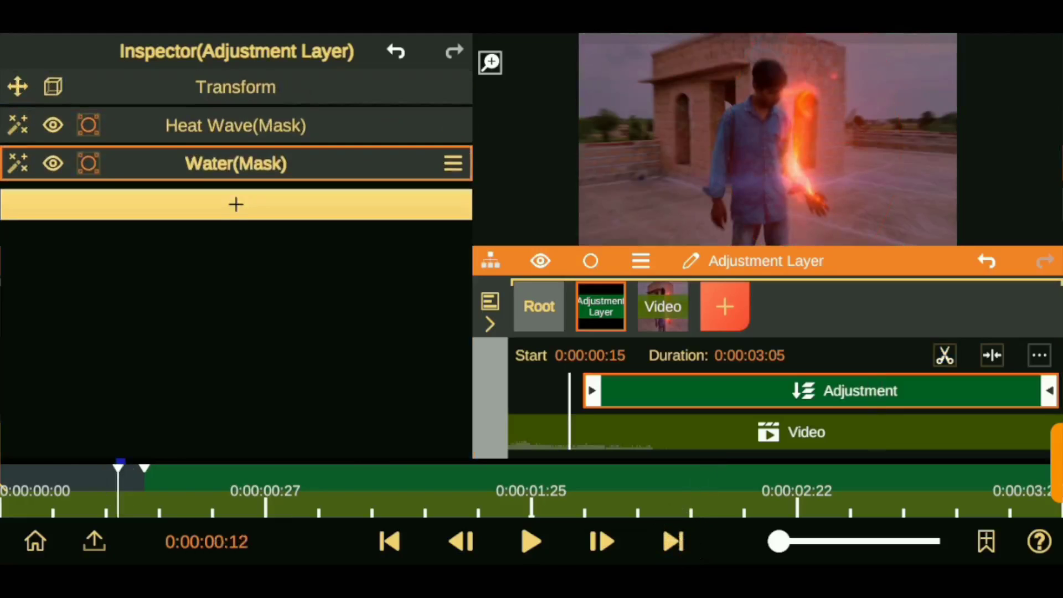
left_click(531, 541)
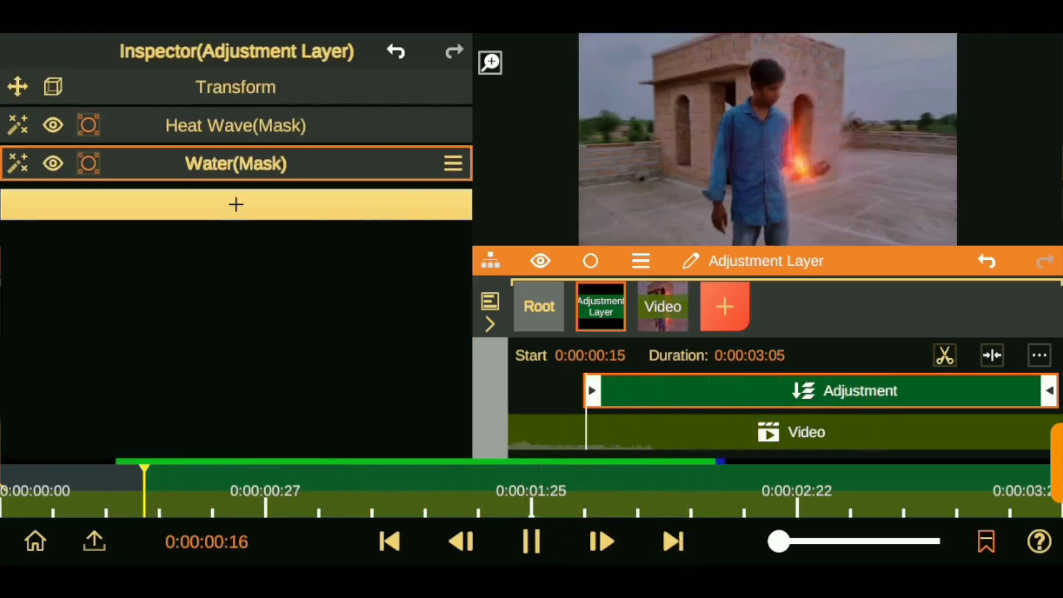
Lower the Water amplitude to about 0.08 and return to the start of the clip.
left_click(236, 163)
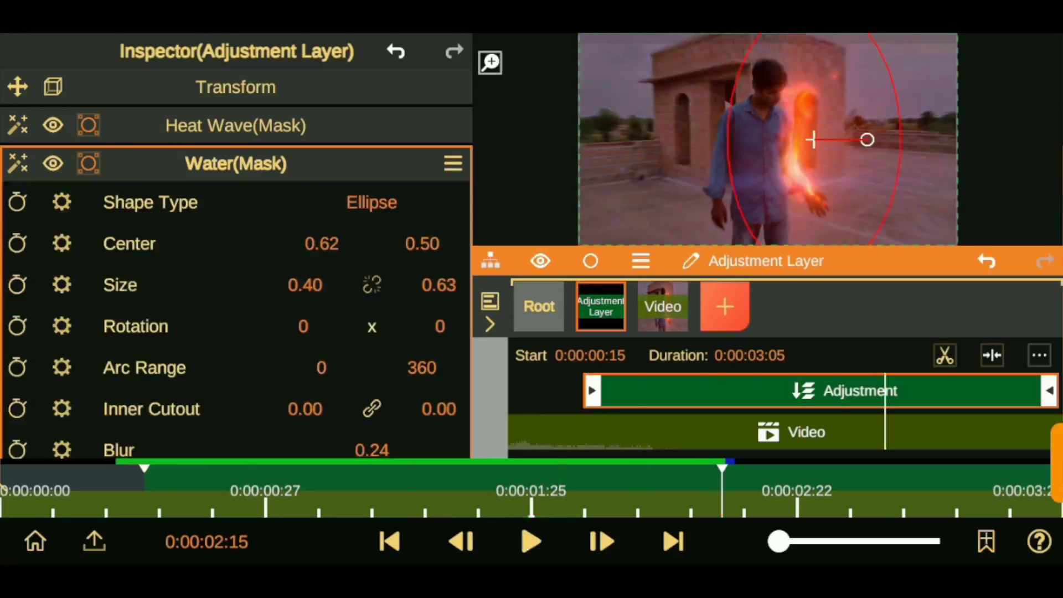
left_click(89, 164)
mouse_move(372, 243)
left_mouse_down()
mouse_move(332, 249)
mouse_move(391, 237)
left_mouse_up()
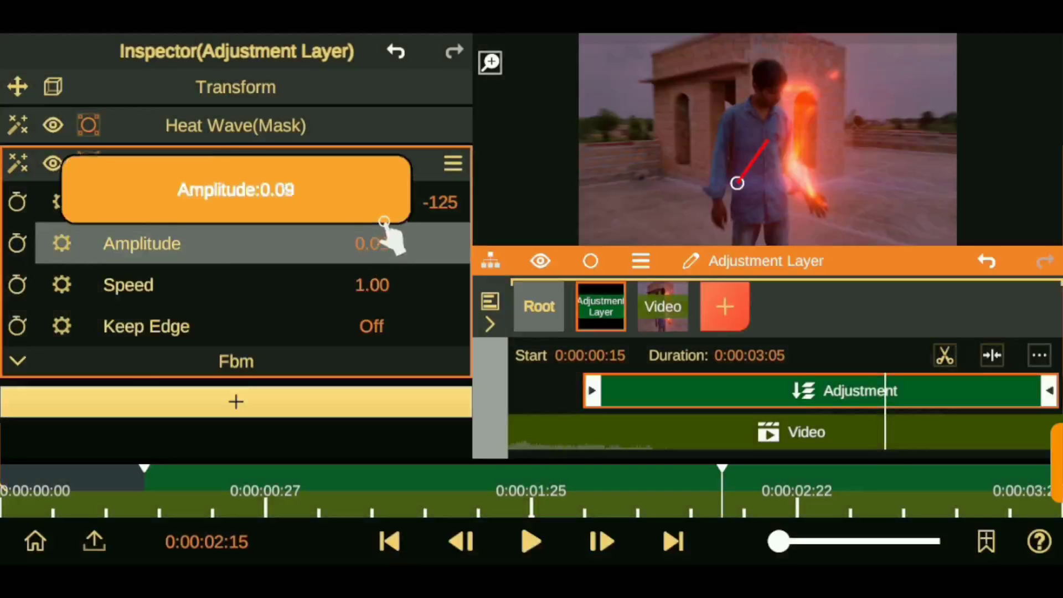
left_click(149, 132)
left_click(150, 133)
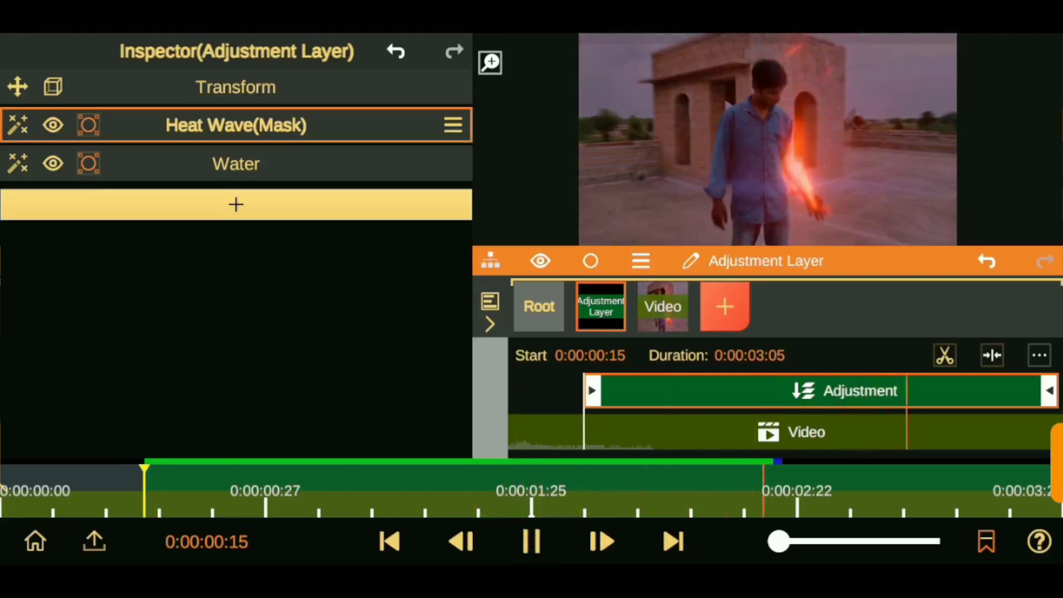
left_click(37, 479)
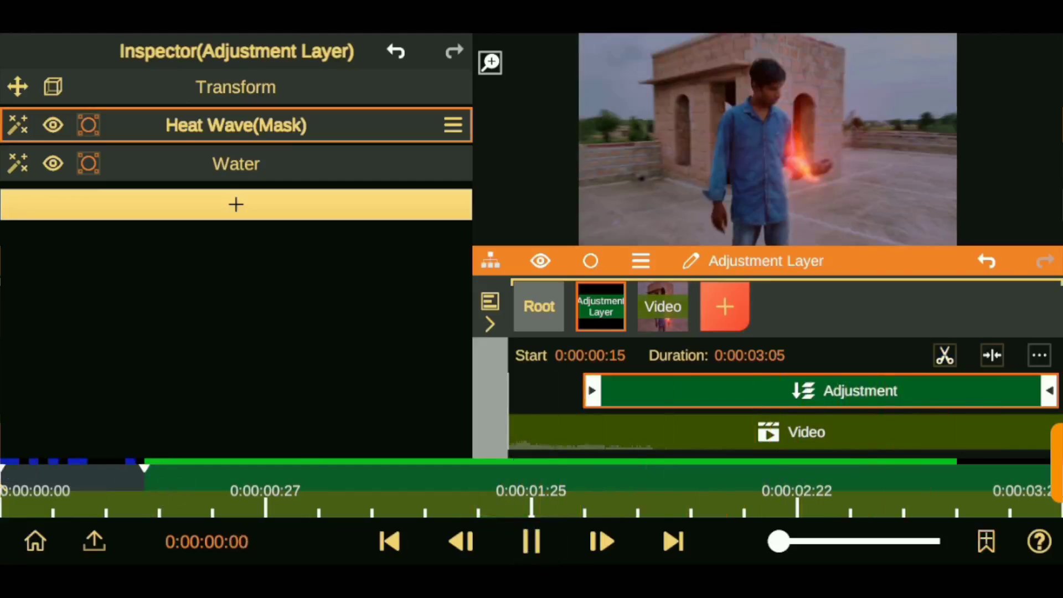
Stop playback at 0:00:00:15, review the Heat Wave mask options, then collapse Heat Wave.
left_click(10, 457)
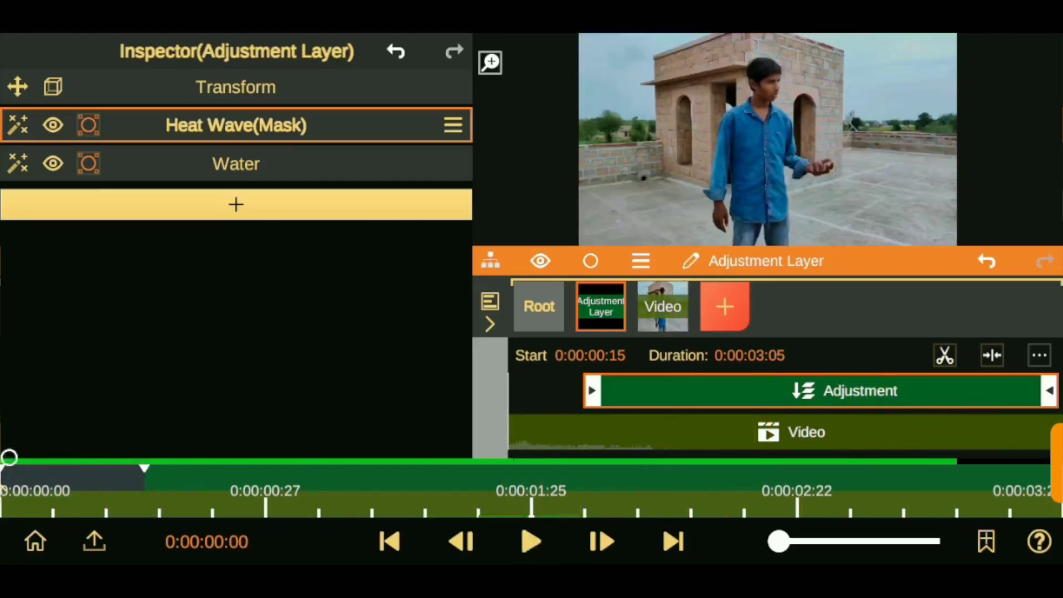
left_click(530, 542)
left_click(236, 125)
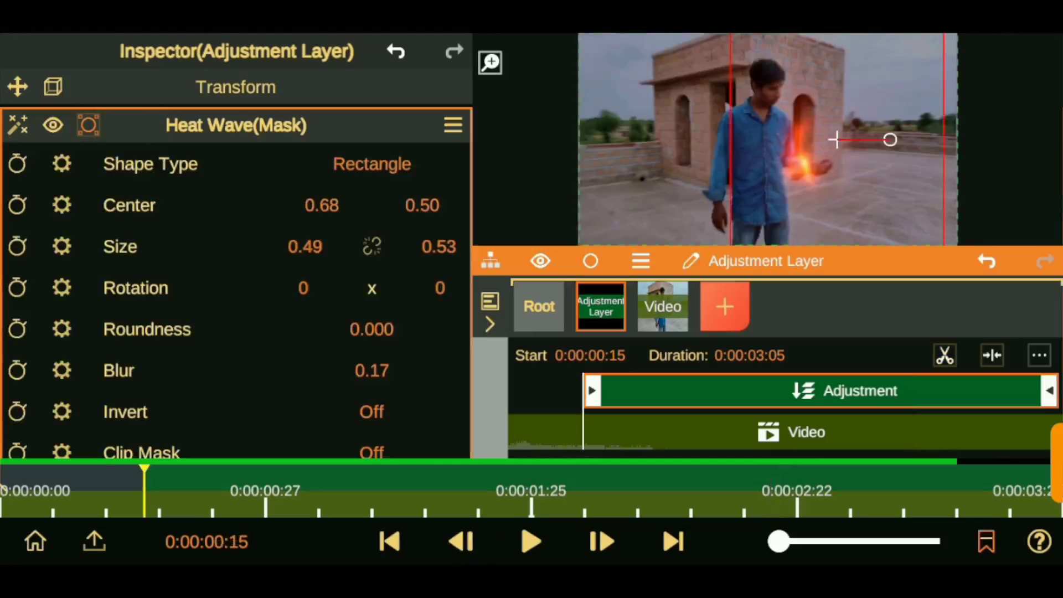
left_click(88, 125)
left_click(145, 178)
mouse_move(16, 246)
left_mouse_down()
mouse_move(16, 193)
mouse_move(55, 308)
left_mouse_up()
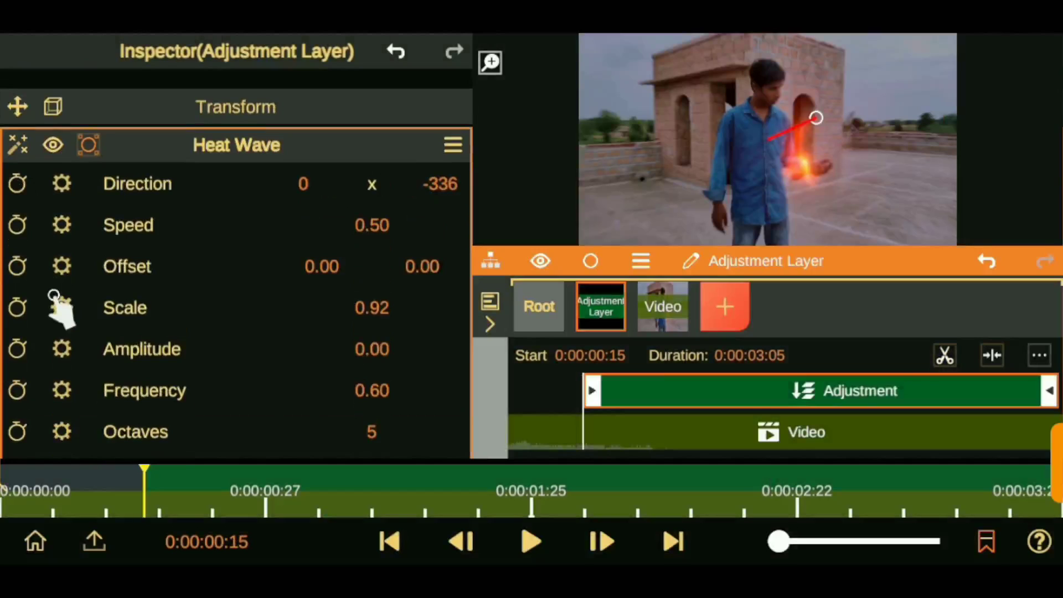
left_click(236, 118)
Set the Water amplitude to about -0.01, undoing the accidental change to restore Direction -125.
left_click(235, 163)
left_click_drag(372, 243, 333, 244)
left_click(986, 261)
left_click_drag(371, 243, 411, 237)
Keyframe Water Amplitude from 0.00 up to 0.09, then 0.08 at a later frame.
left_click(18, 243)
left_click(673, 541)
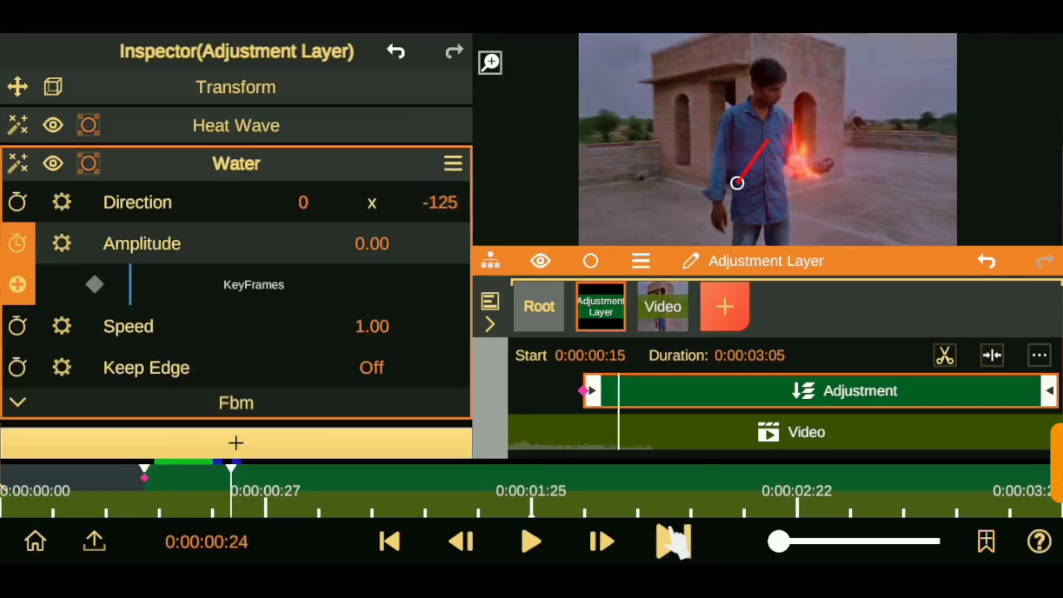
left_click_drag(372, 243, 403, 244)
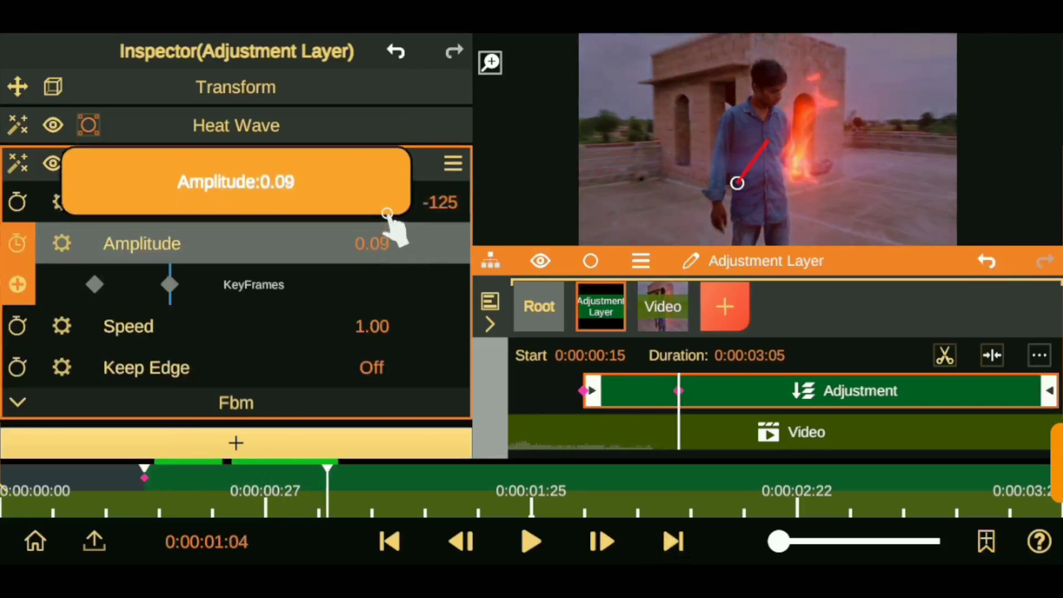
left_click(671, 542)
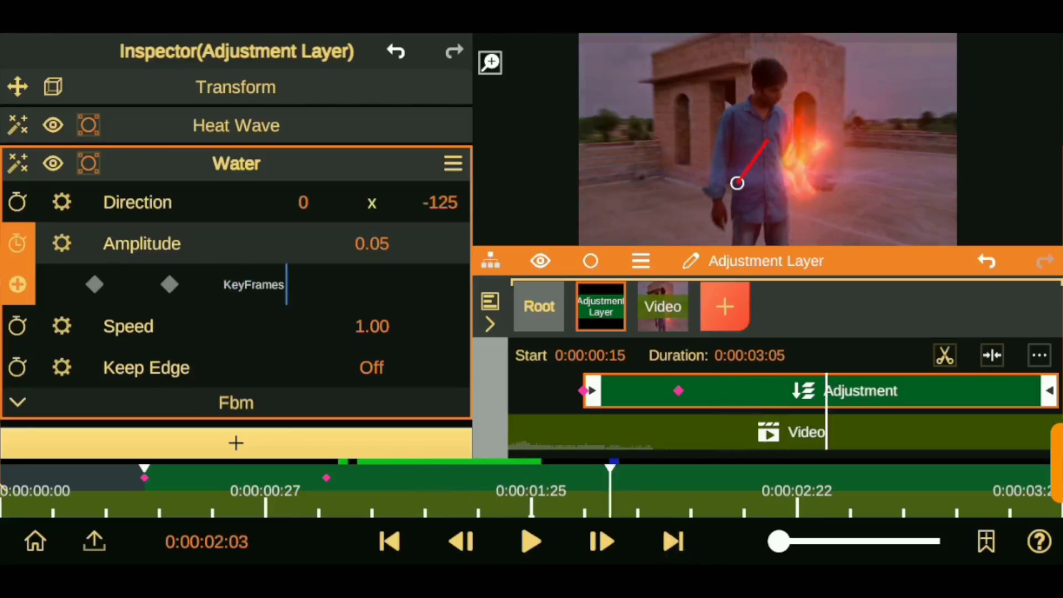
left_click_drag(372, 244, 409, 243)
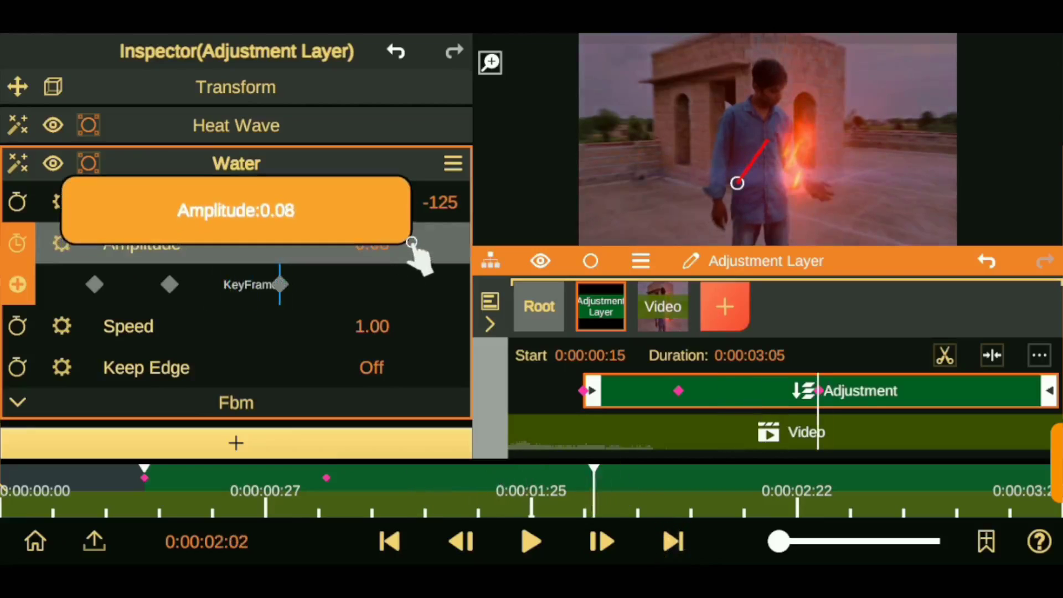
Play the clip from an earlier point to preview the keyframed water distortion.
left_click(171, 487)
left_click(530, 541)
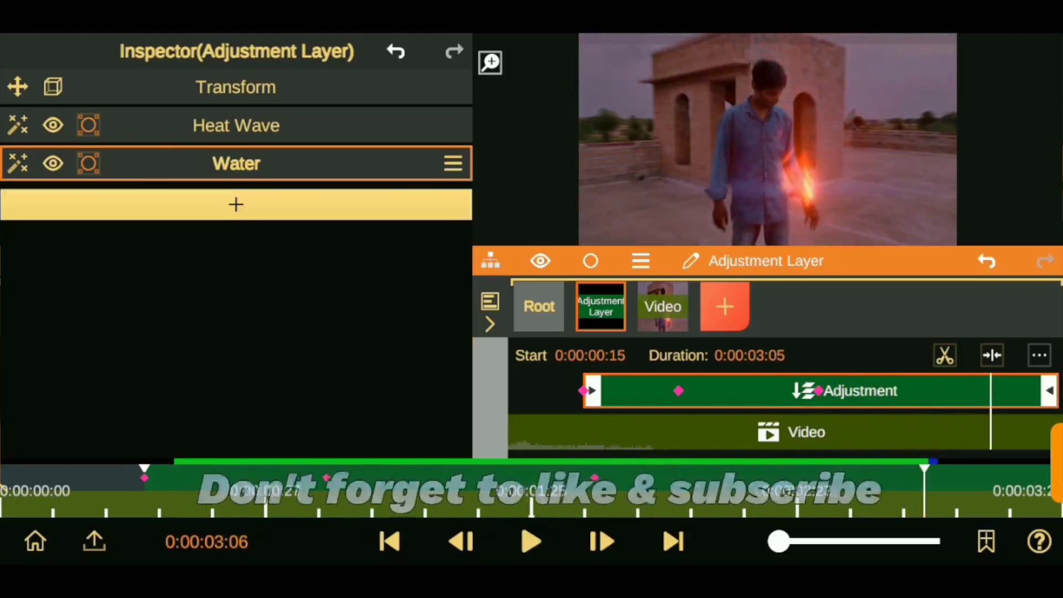
left_click(725, 310)
Add an Image media layer to the project.
left_click(570, 94)
left_click(768, 143)
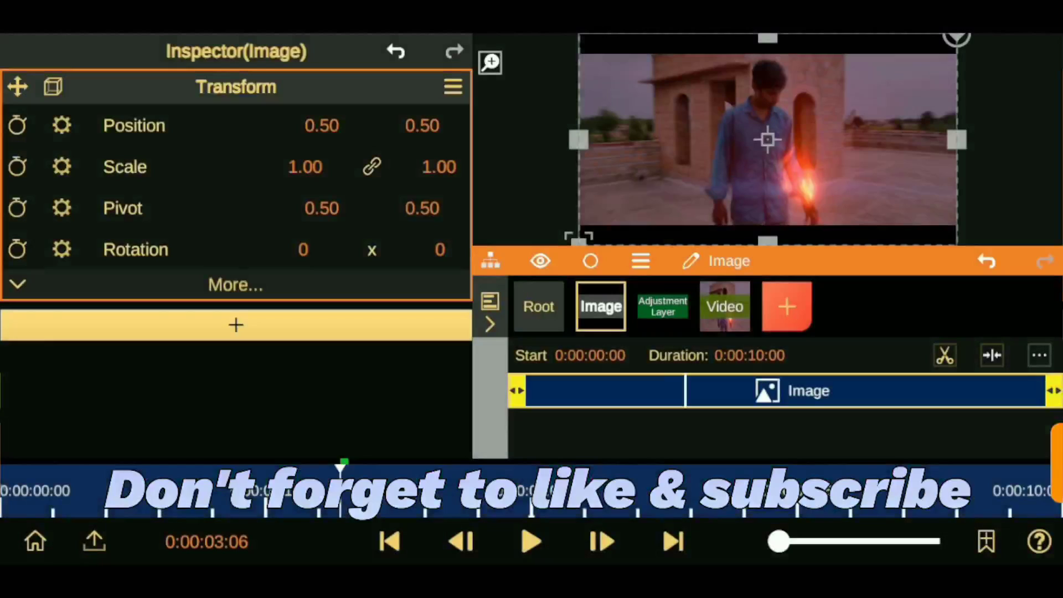
left_click(539, 306)
left_click(672, 541)
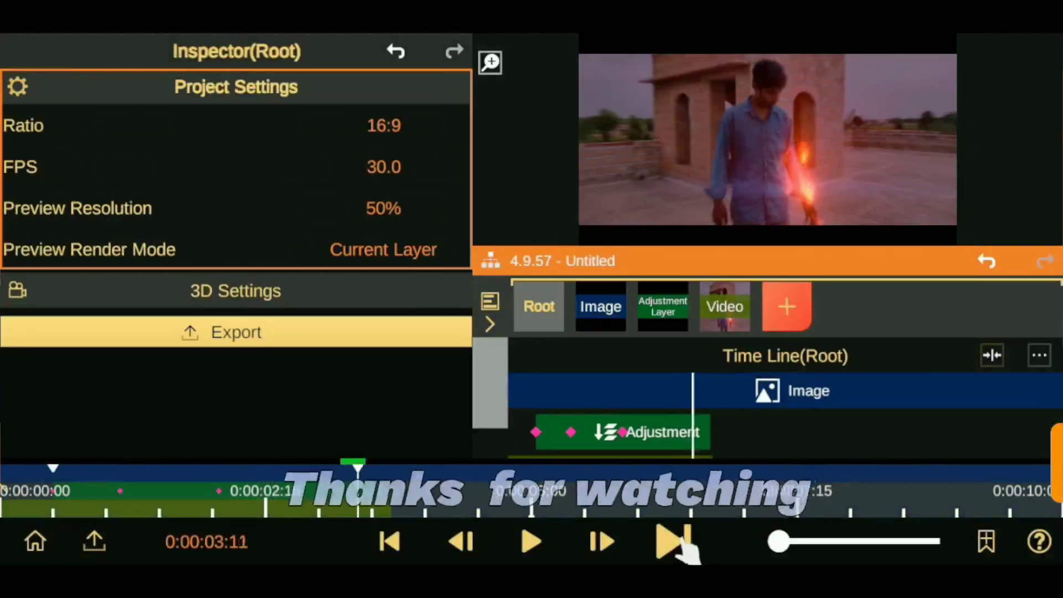
Unlink the Image layer's scale and stretch it vertically to 1.13.
left_click(887, 394)
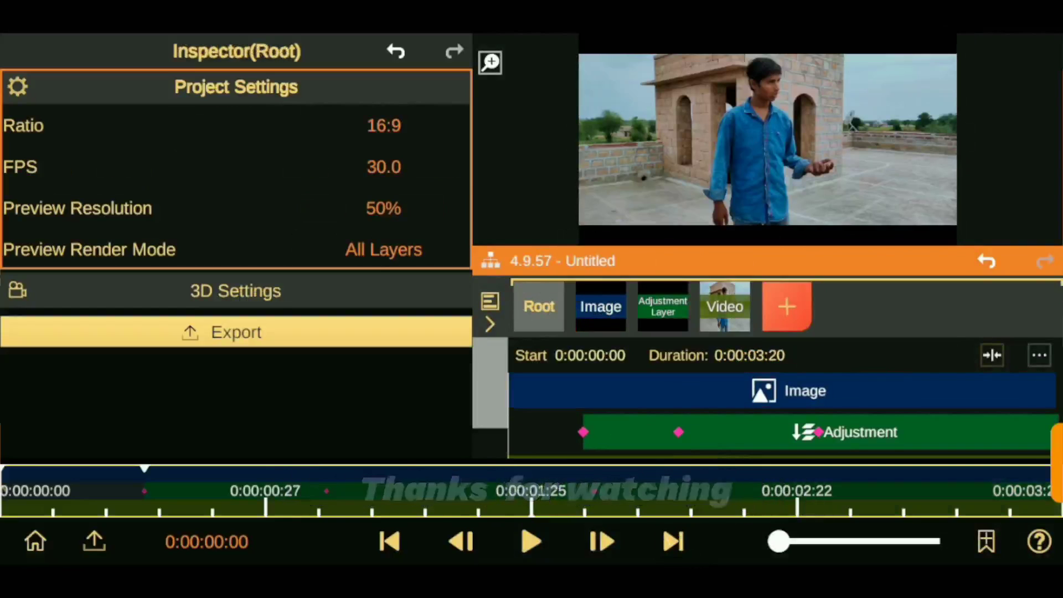
left_click(804, 390)
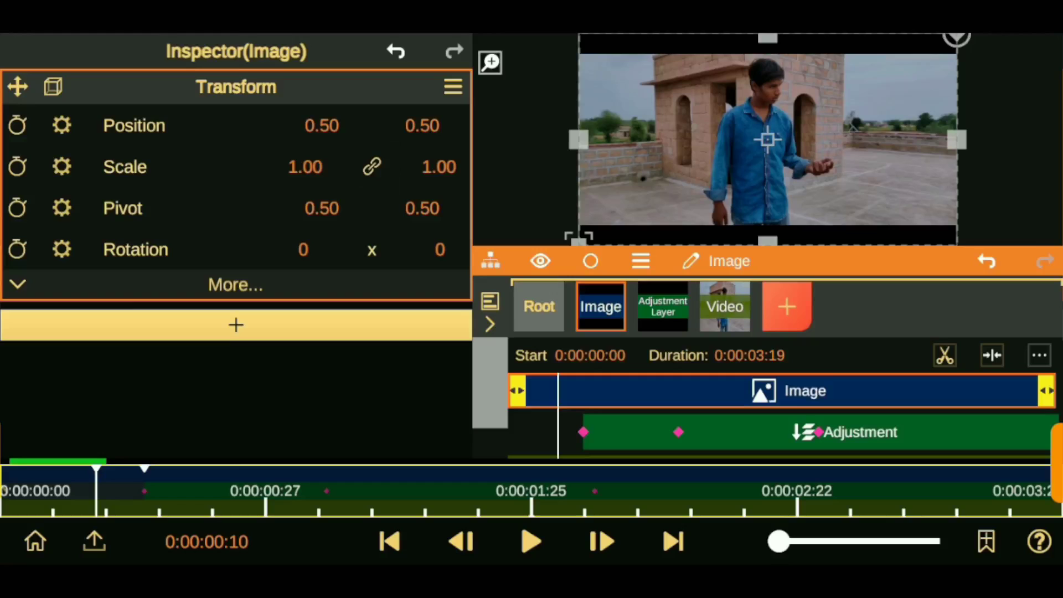
left_click(372, 166)
left_click_drag(439, 167, 471, 167)
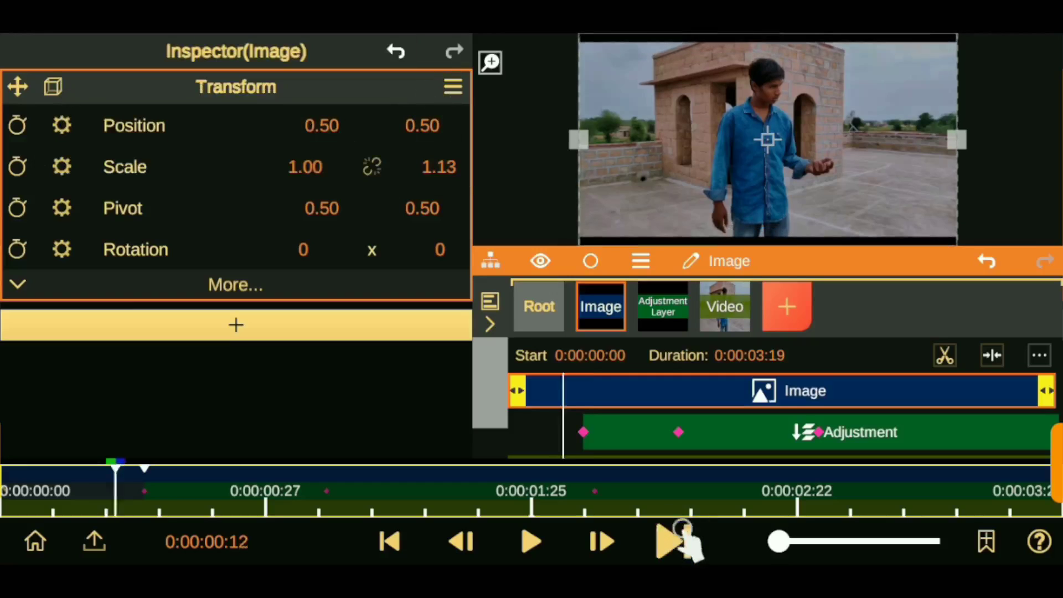
Add a Scale keyframe at 0:00:00:15 with vertical scale eased to 1.02.
left_click(678, 537)
left_click(17, 125)
left_click(23, 159)
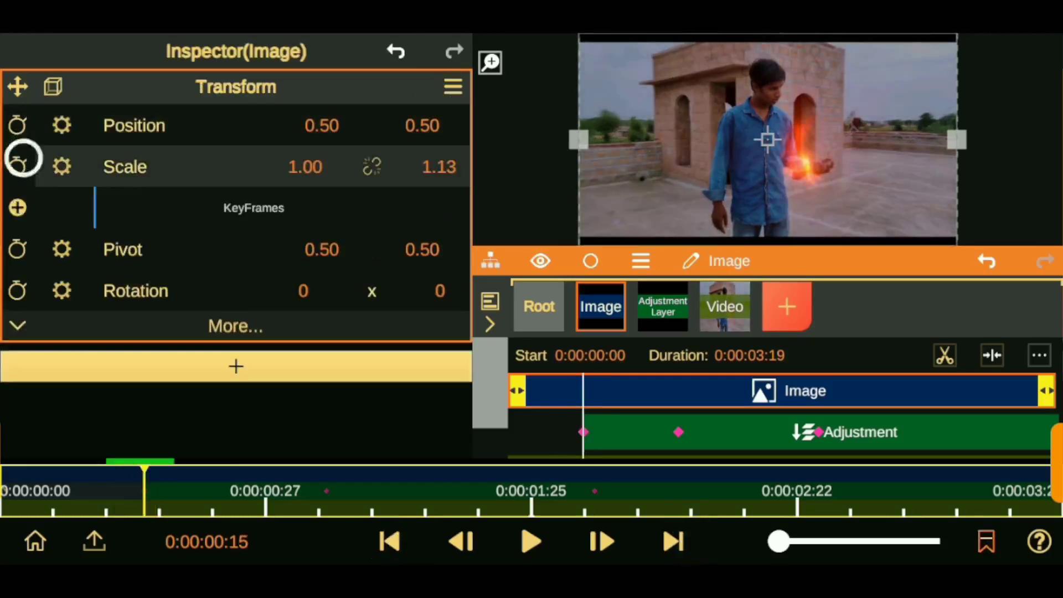
left_click(95, 207)
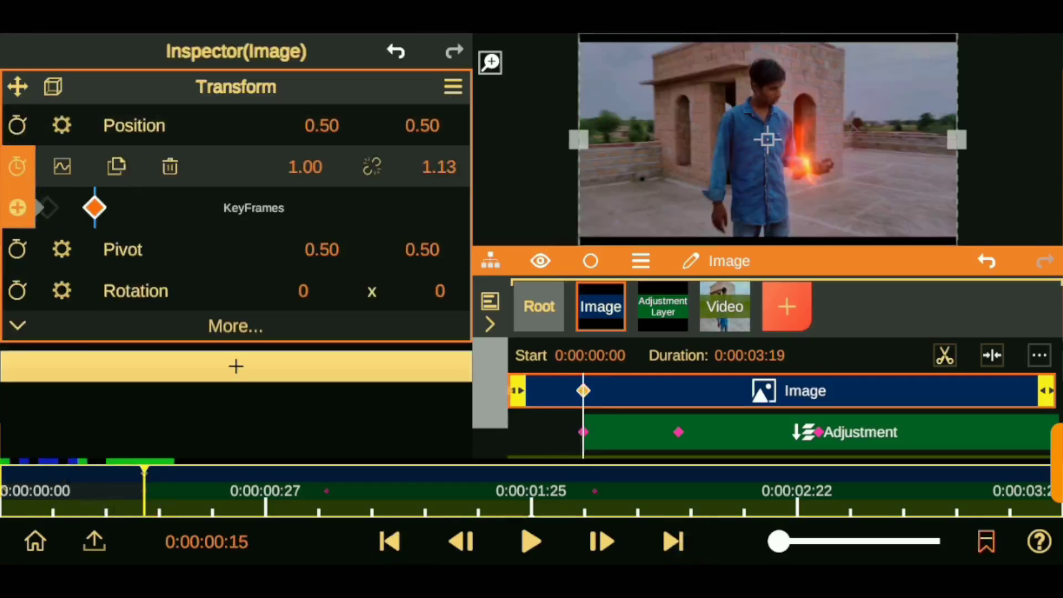
left_click_drag(443, 150, 441, 216)
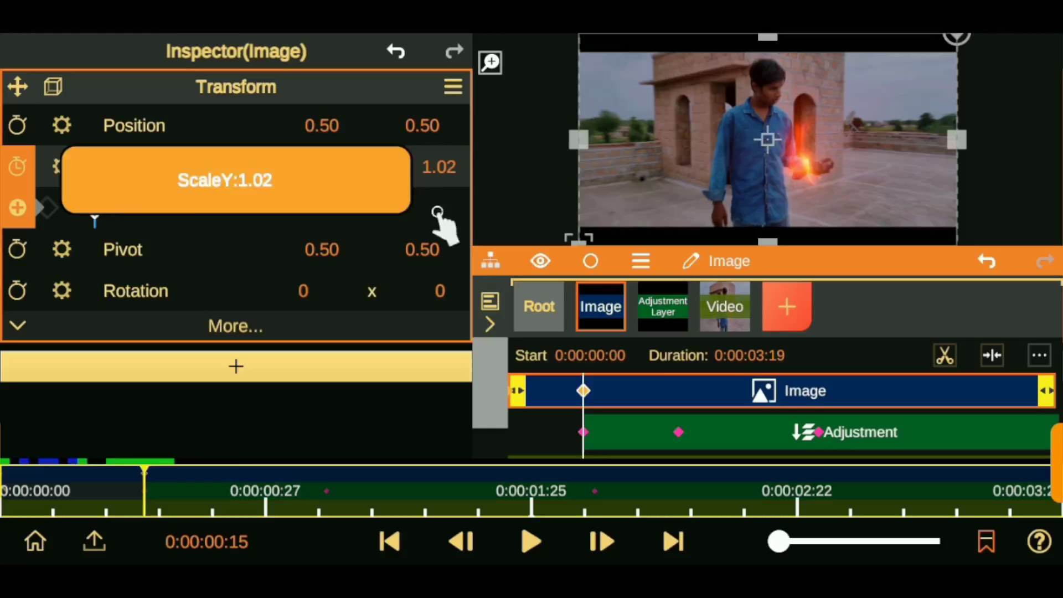
left_click(533, 300)
left_click(389, 542)
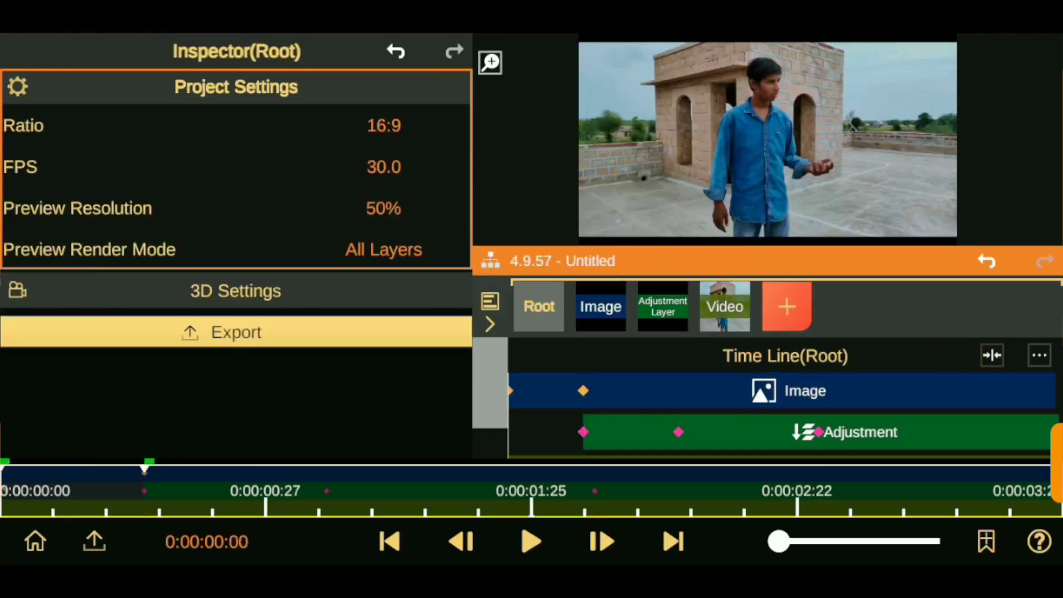
left_click(664, 390)
Reshape the Scale easing curve's Bezier handles for a smoother zoom.
left_click(60, 162)
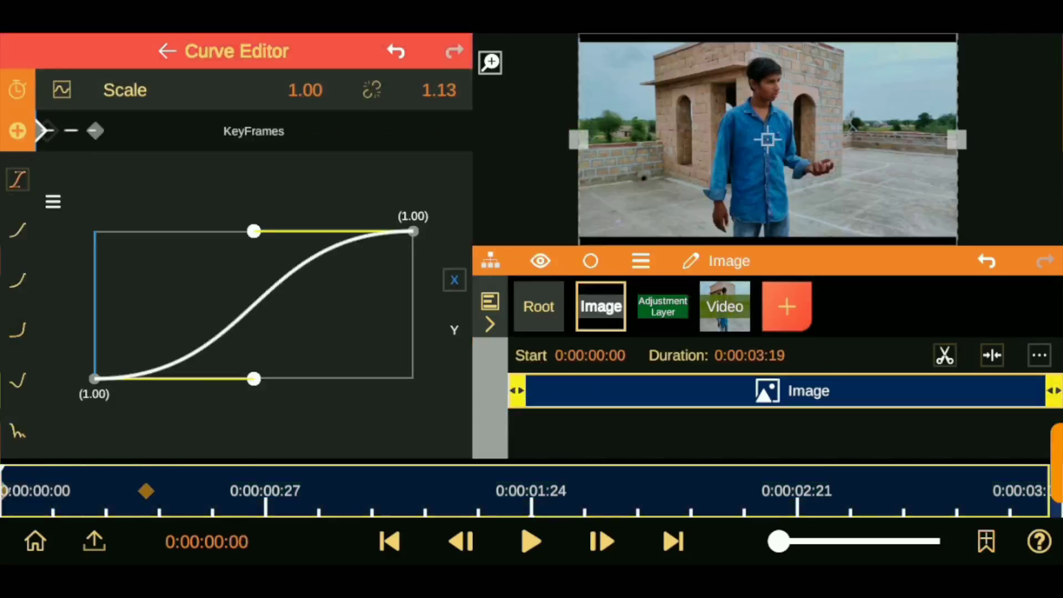
left_click_drag(253, 379, 307, 378)
left_click_drag(338, 230, 318, 230)
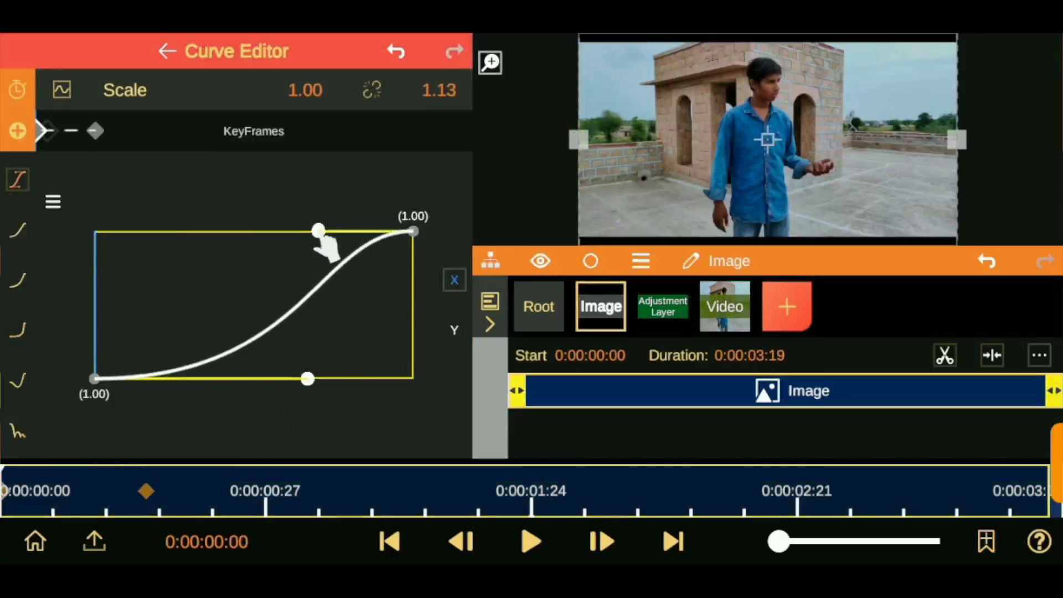
mouse_move(308, 378)
left_mouse_down()
mouse_move(280, 375)
mouse_move(318, 363)
left_mouse_up()
left_click_drag(314, 231, 309, 254)
left_click_drag(318, 363, 340, 373)
left_click(167, 51)
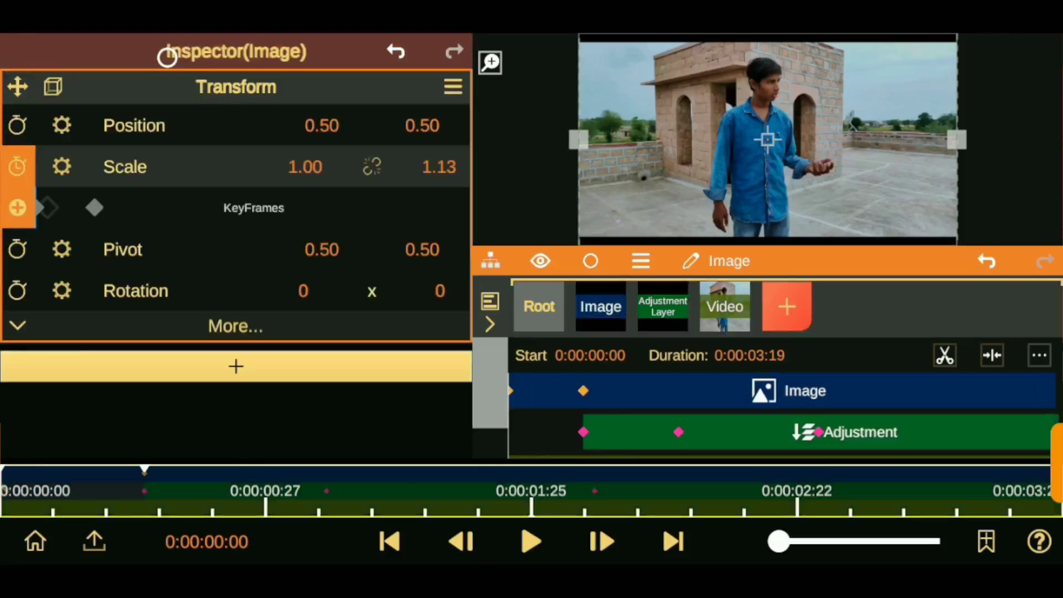
Preview the composition, then set export to 1080P resolution and Very High quality.
left_click(531, 300)
left_click(532, 541)
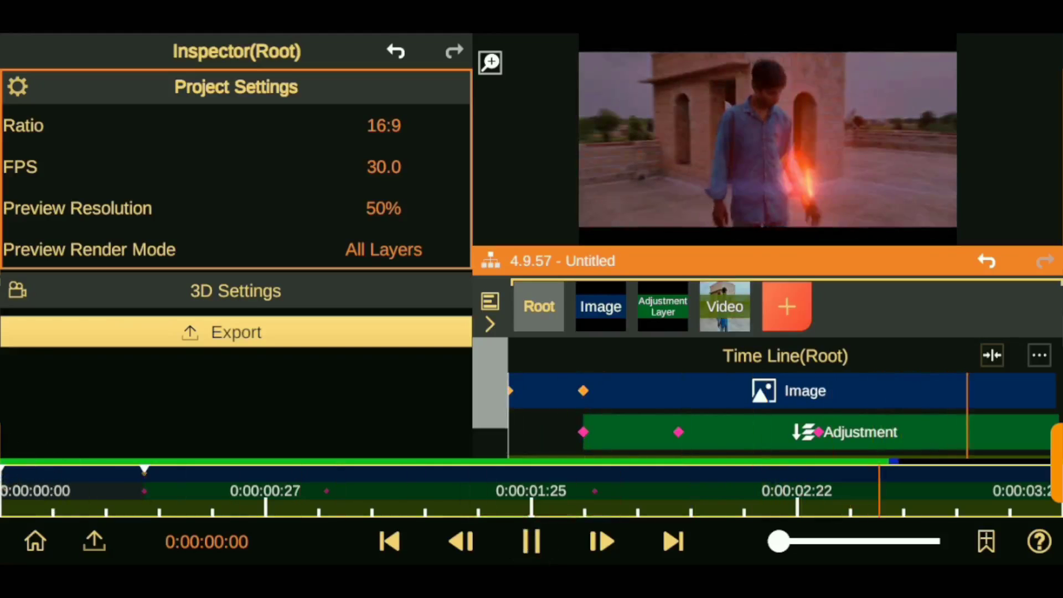
left_click(235, 332)
left_click(235, 90)
left_click(185, 138)
left_click(375, 171)
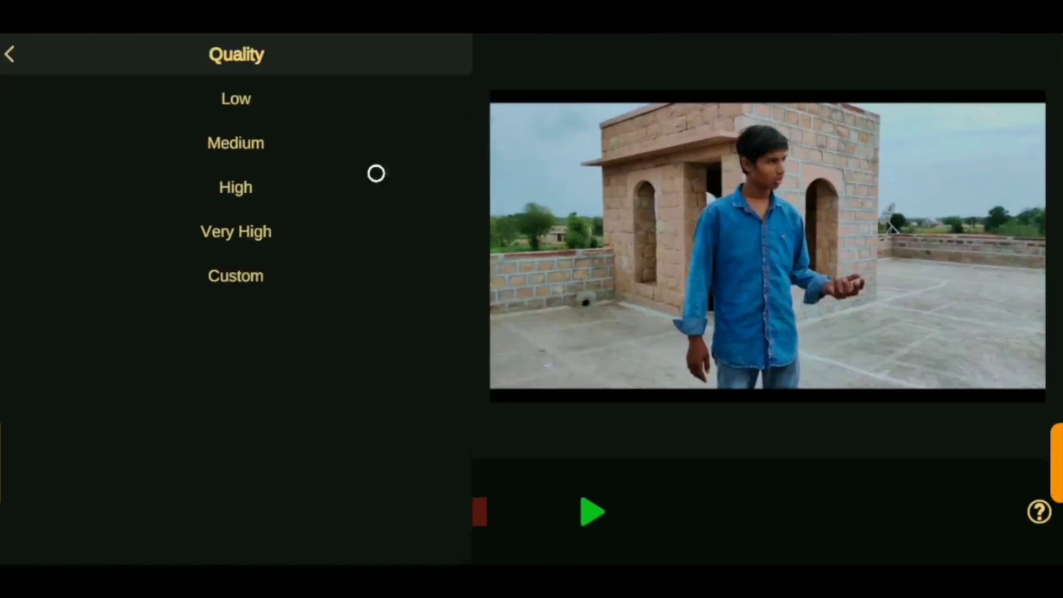
left_click(237, 233)
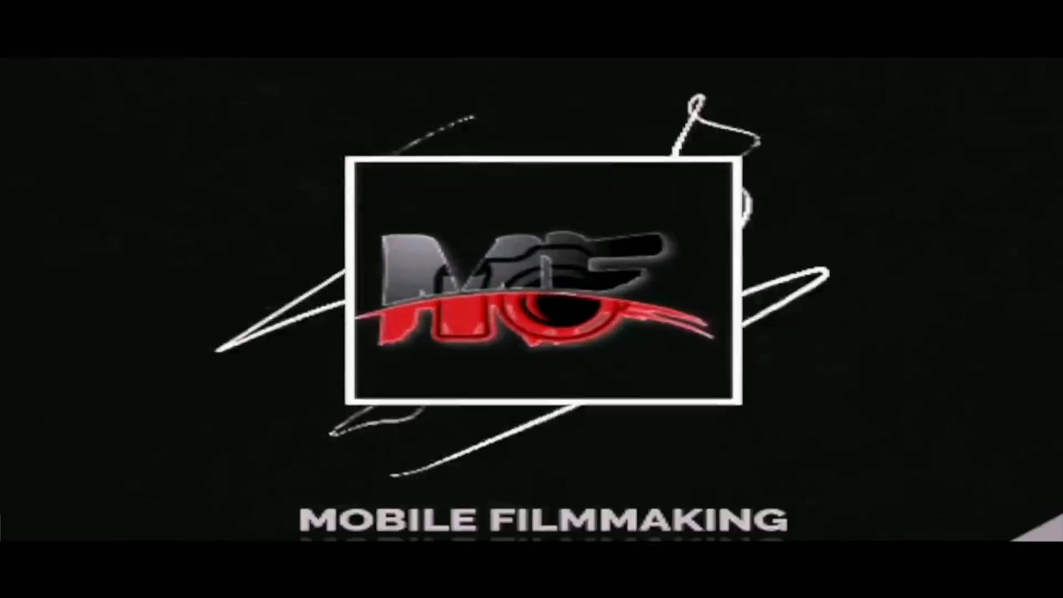